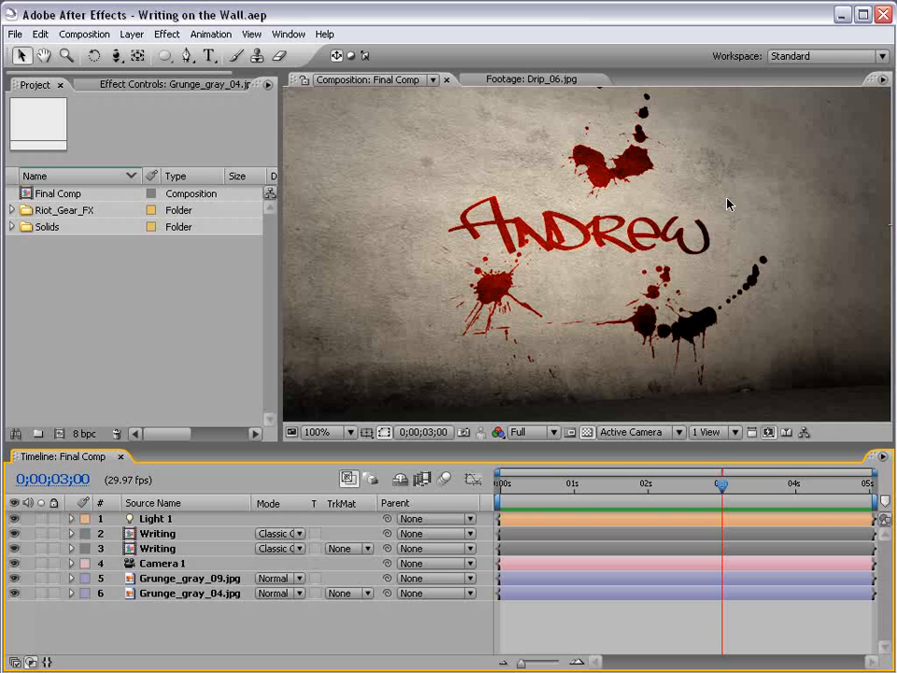
# Step: Preview the finished writing-on-the-wall animation in the Final Comp from the beginning
pyautogui.scroll(-1, 575, 243)
pyautogui.scroll(1, 575, 243)
pyautogui.press('space')
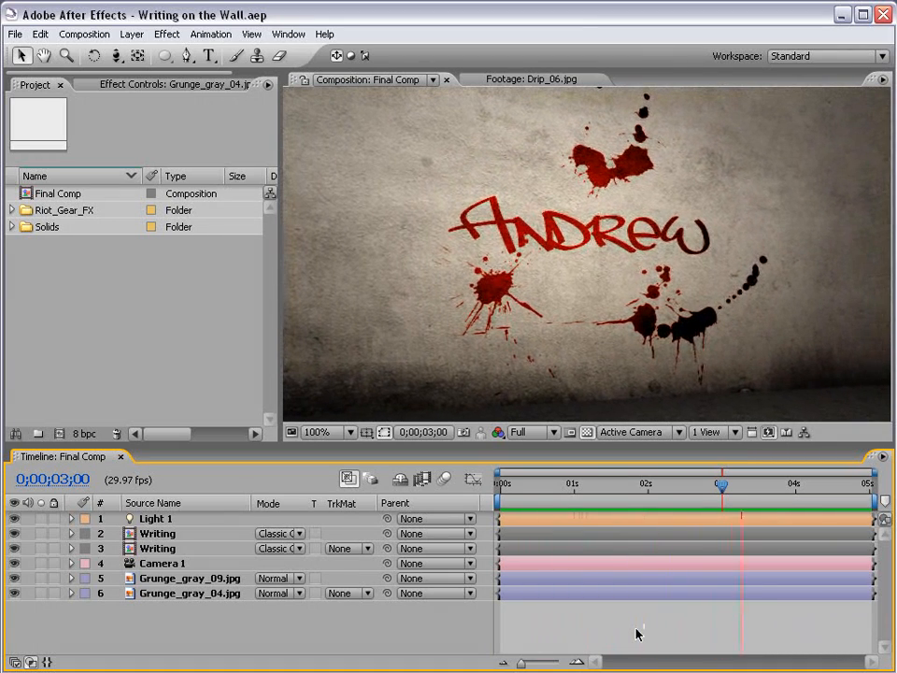
pyautogui.press('space')
pyautogui.press('space')
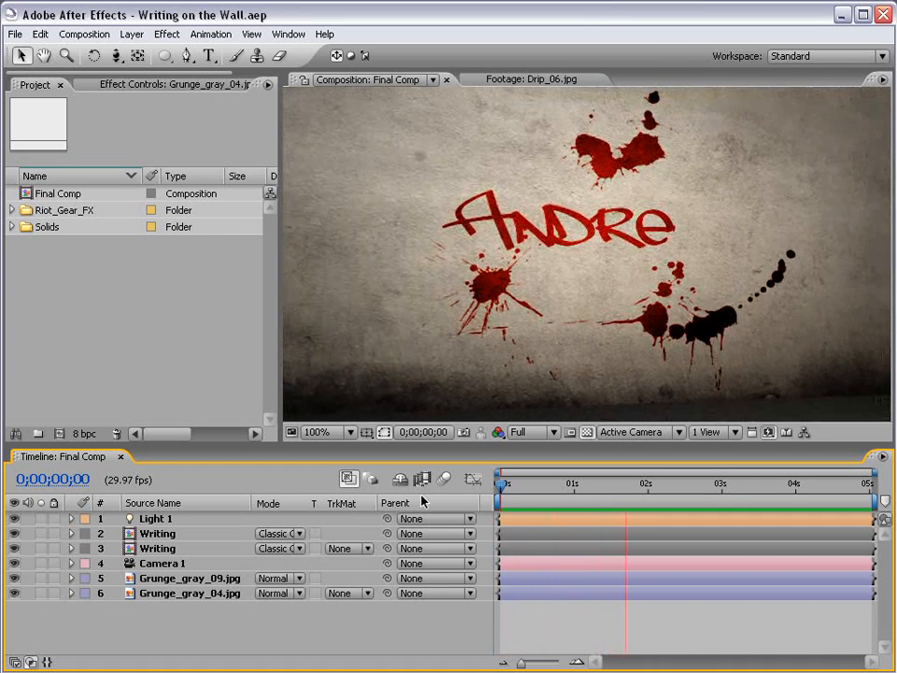
pyautogui.press('space')
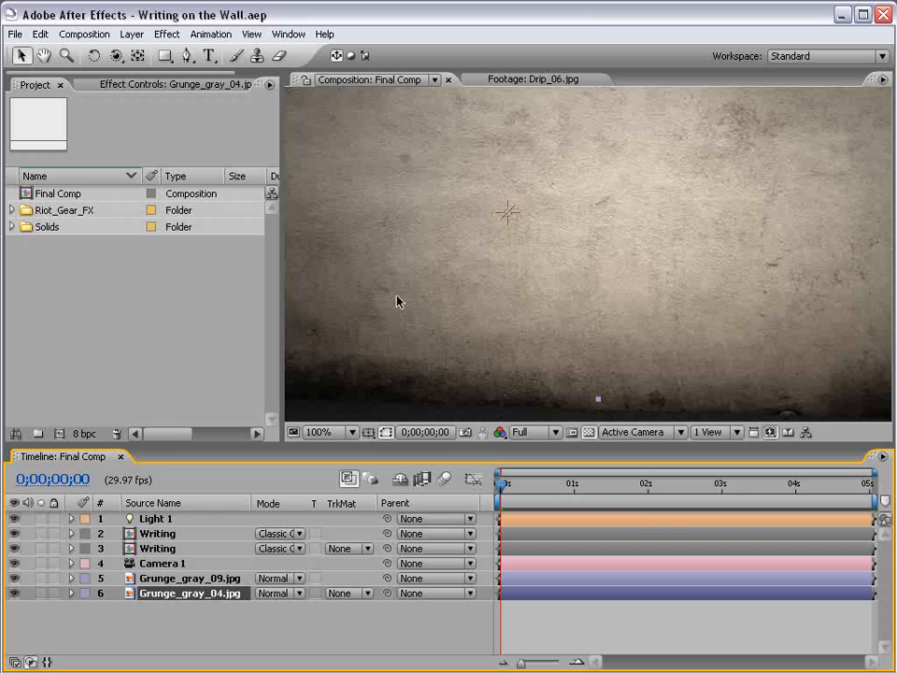
pyautogui.click(539, 631)
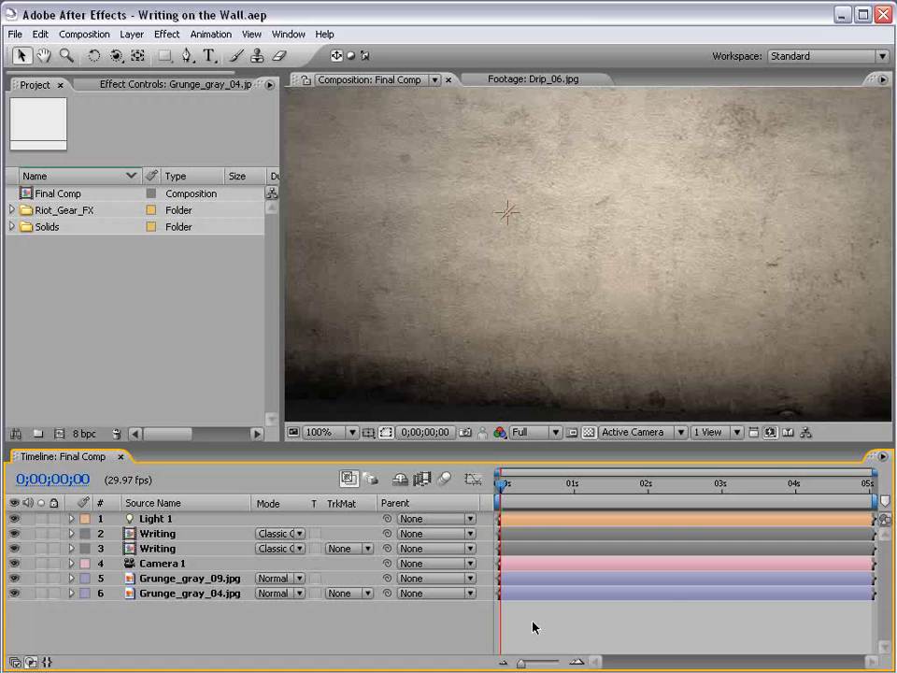
# Step: Create a new composition named Writing with the NTSC DV preset
pyautogui.click(73, 34)
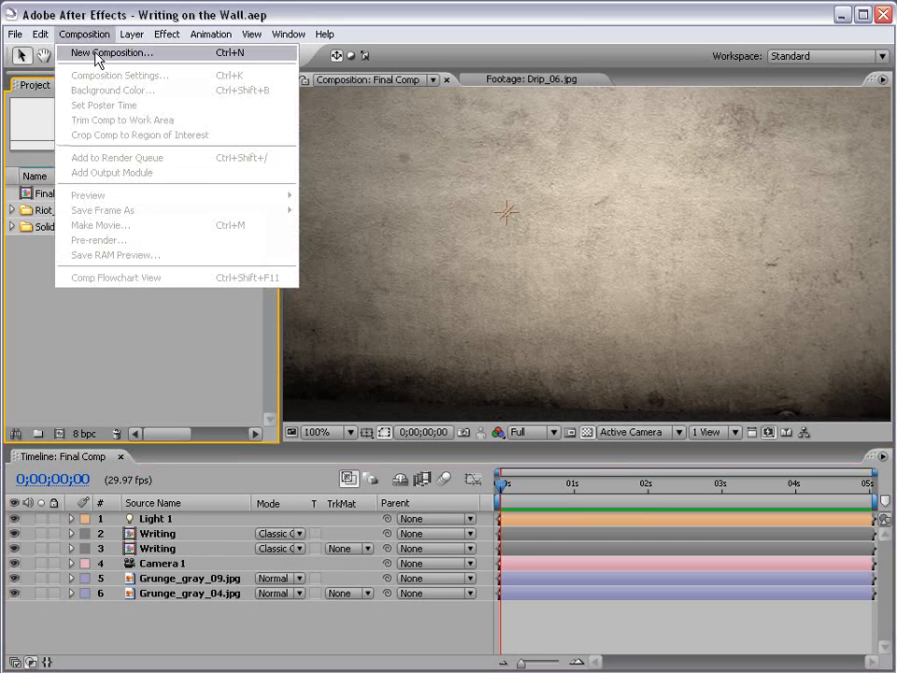
pyautogui.click(97, 54)
pyautogui.click(351, 237)
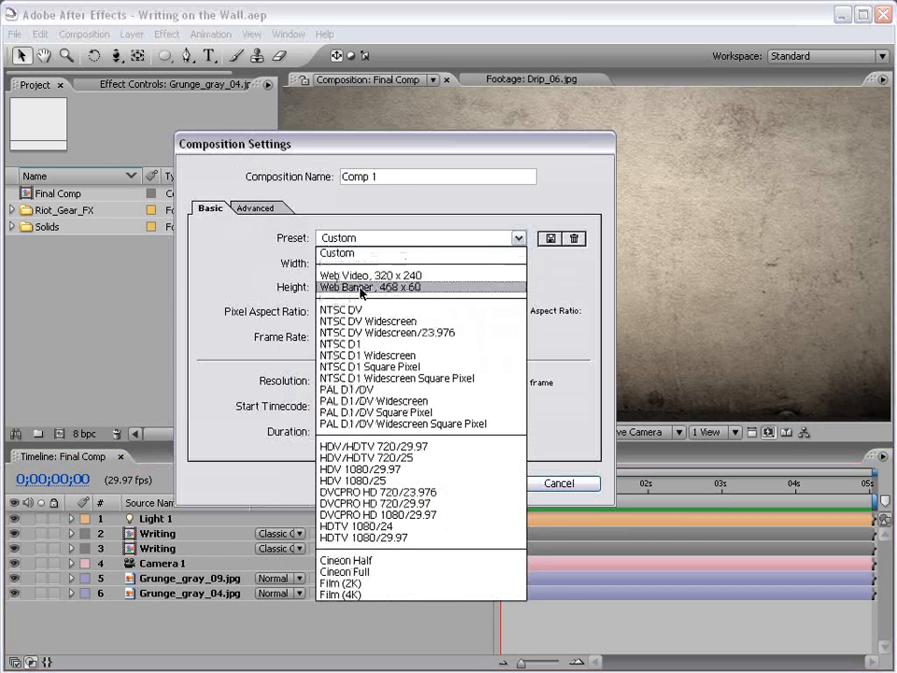
pyautogui.click(388, 313)
pyautogui.doubleClick(382, 175)
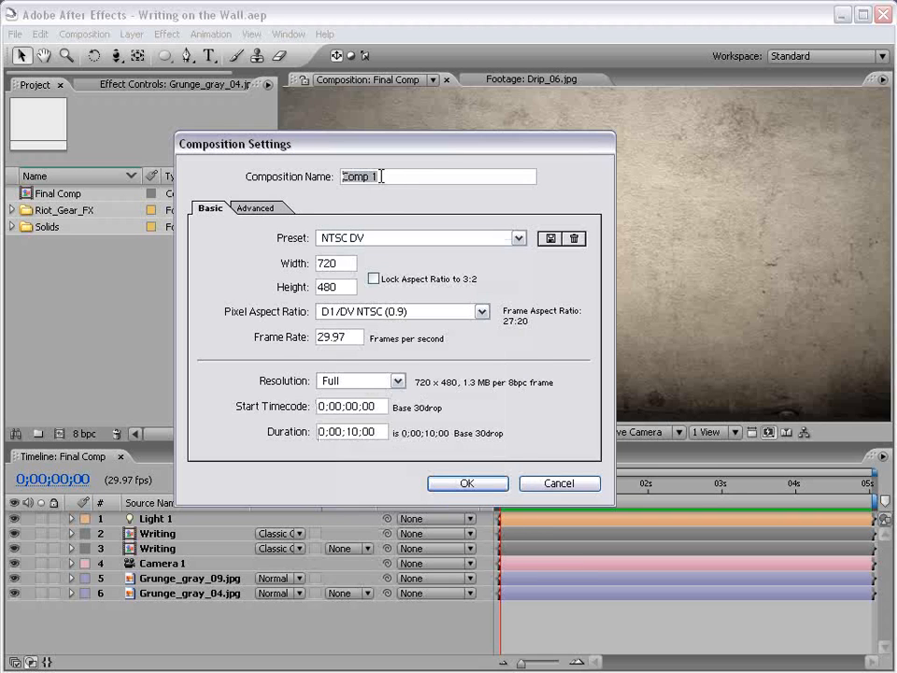
pyautogui.write('Writing')
pyautogui.click(466, 485)
# Step: Add a text layer containing the first name in the Writing composition
pyautogui.click(210, 55)
pyautogui.click(501, 261)
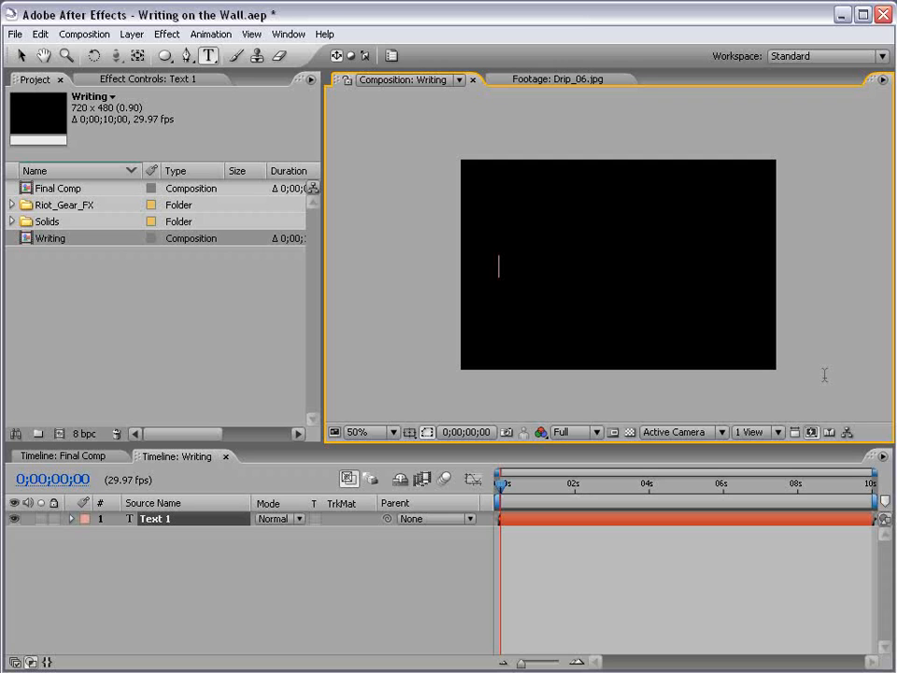
pyautogui.write('Andrew')
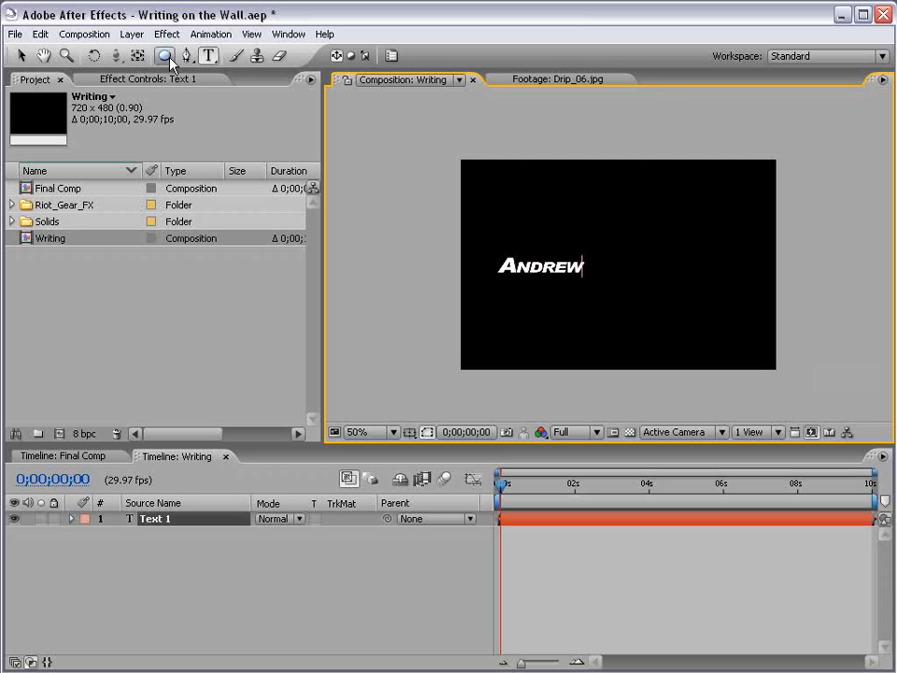
# Step: Change the font of the whole name text to TagsXtreme
pyautogui.click(391, 57)
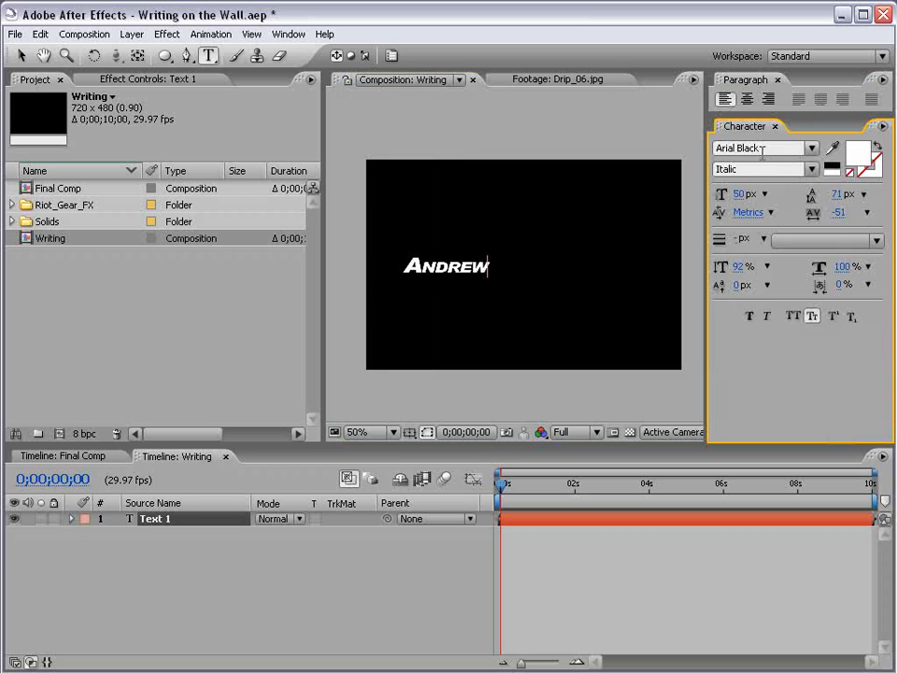
pyautogui.doubleClick(420, 268)
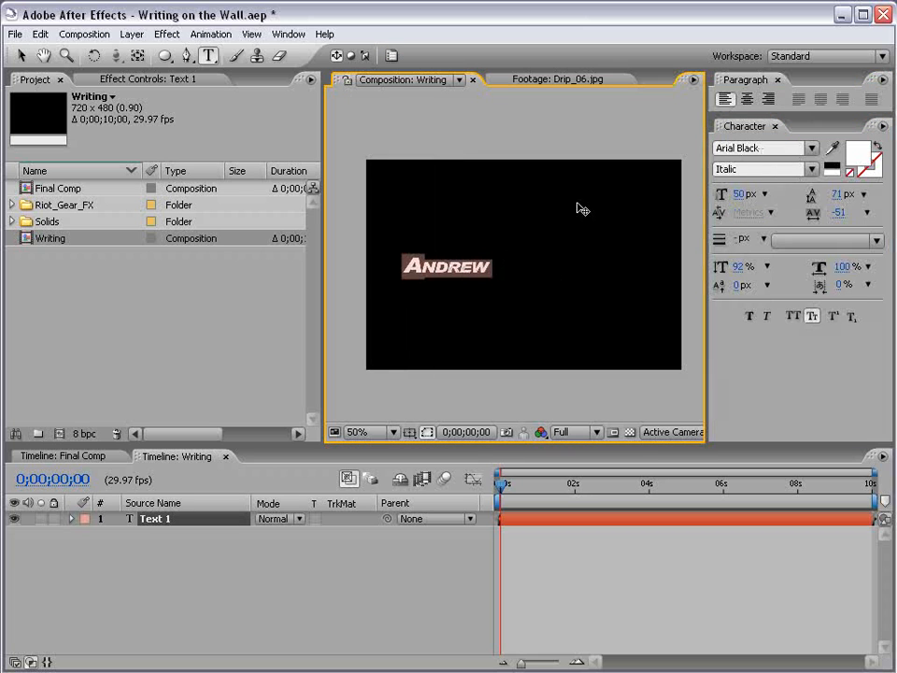
pyautogui.click(778, 150)
pyautogui.write('TagsXtreme')
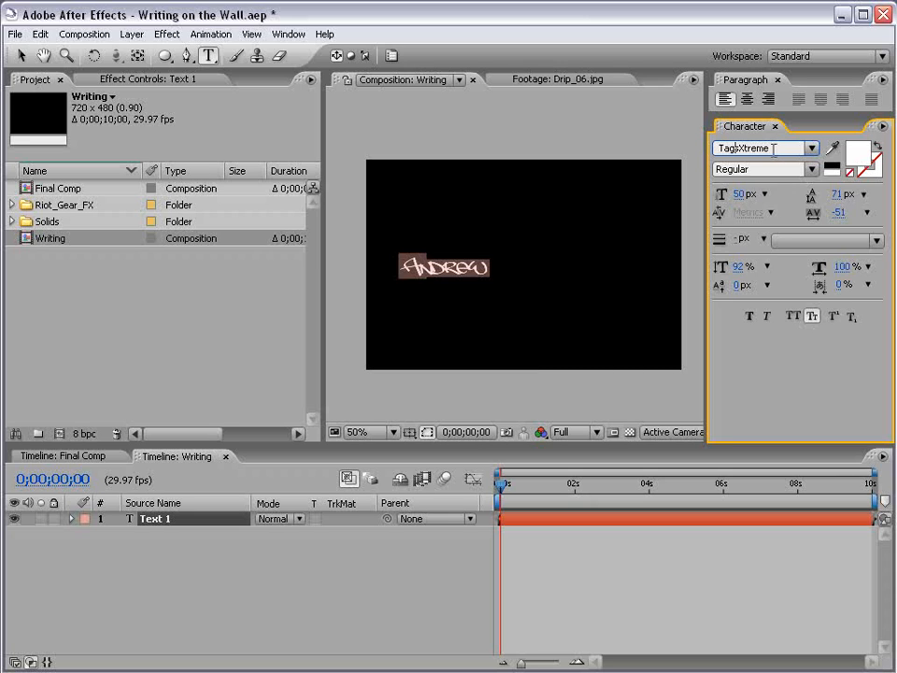
pyautogui.press('Return')
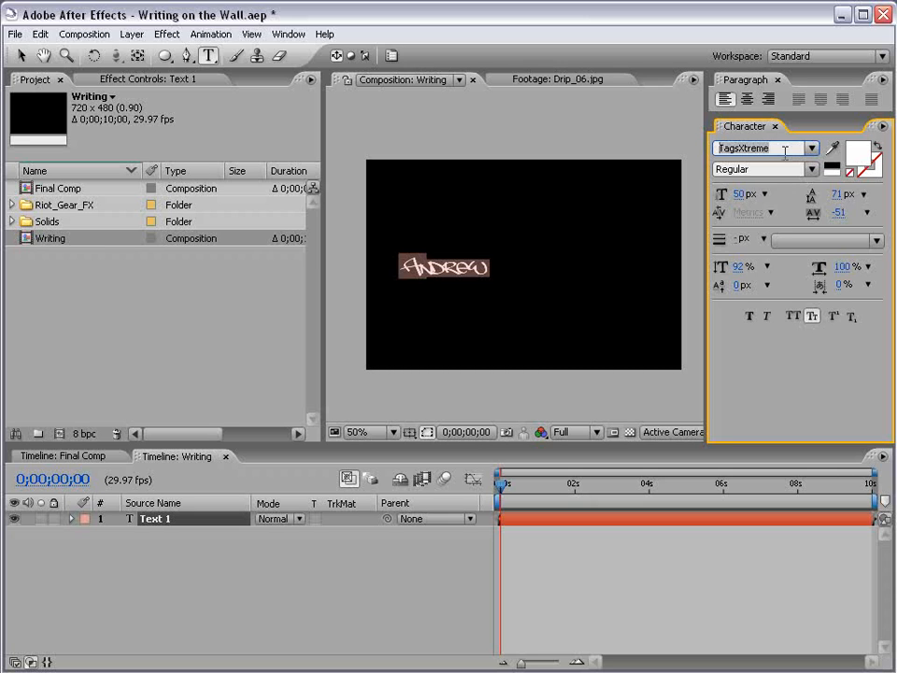
# Step: Enlarge the name text to 118 px, set its tracking to -30 and centre it in the frame
pyautogui.moveTo(738, 193); pyautogui.dragTo(796, 193)
pyautogui.click(21, 55)
pyautogui.moveTo(542, 265); pyautogui.dragTo(563, 274)
pyautogui.moveTo(840, 213); pyautogui.dragTo(860, 221)
pyautogui.click(669, 248)
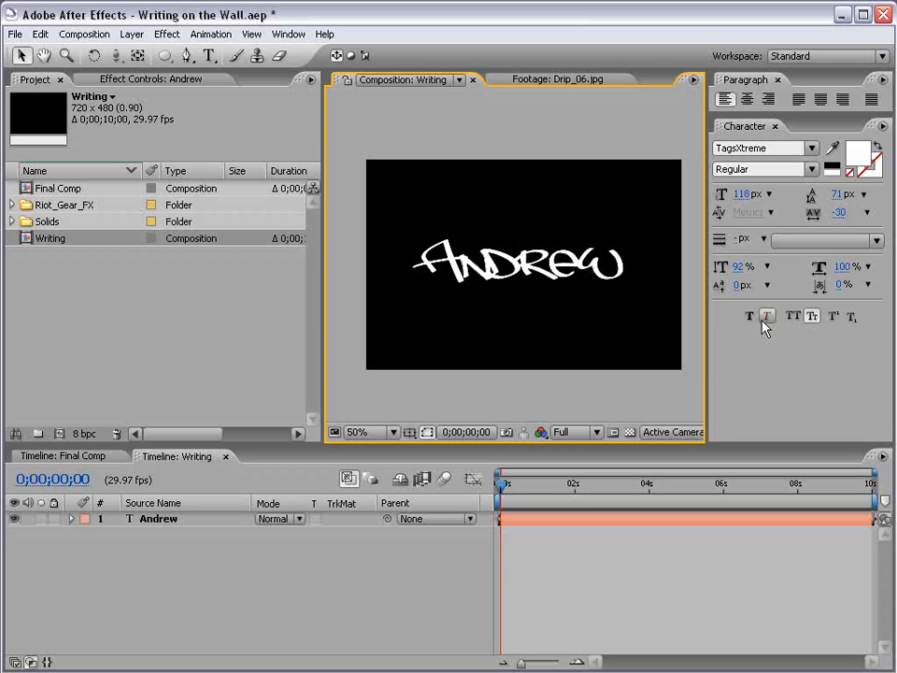
# Step: Set the fill colour of the name text to bright red
pyautogui.doubleClick(519, 264)
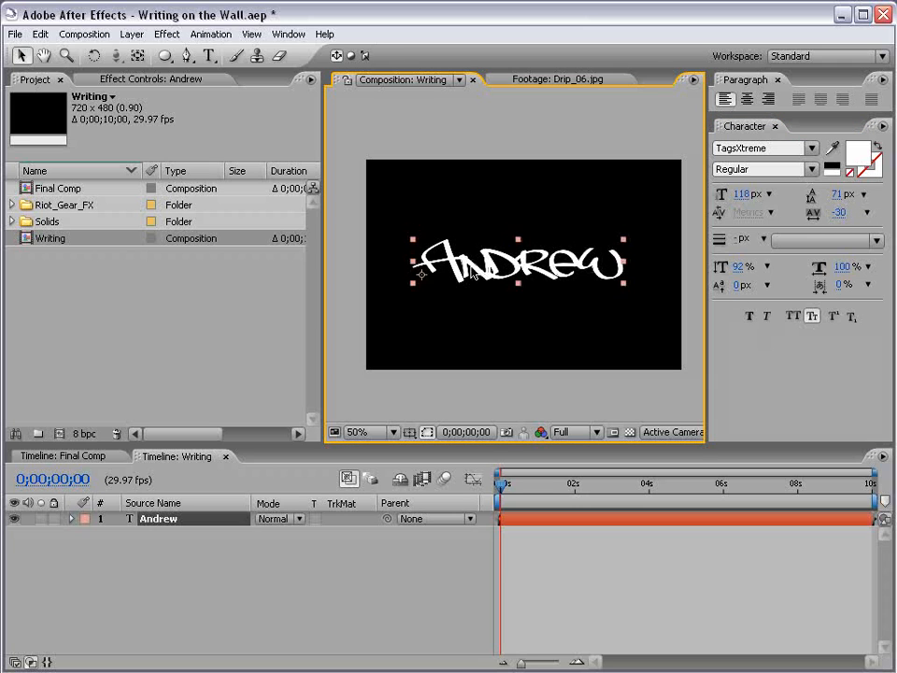
pyautogui.click(864, 164)
pyautogui.moveTo(410, 271); pyautogui.dragTo(414, 296)
pyautogui.click(579, 241)
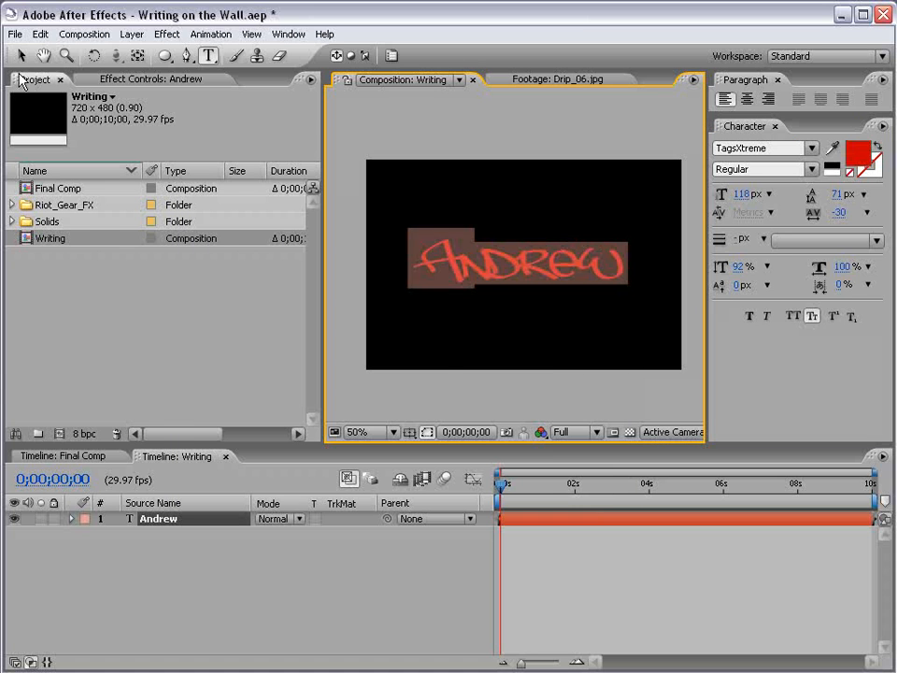
pyautogui.click(20, 55)
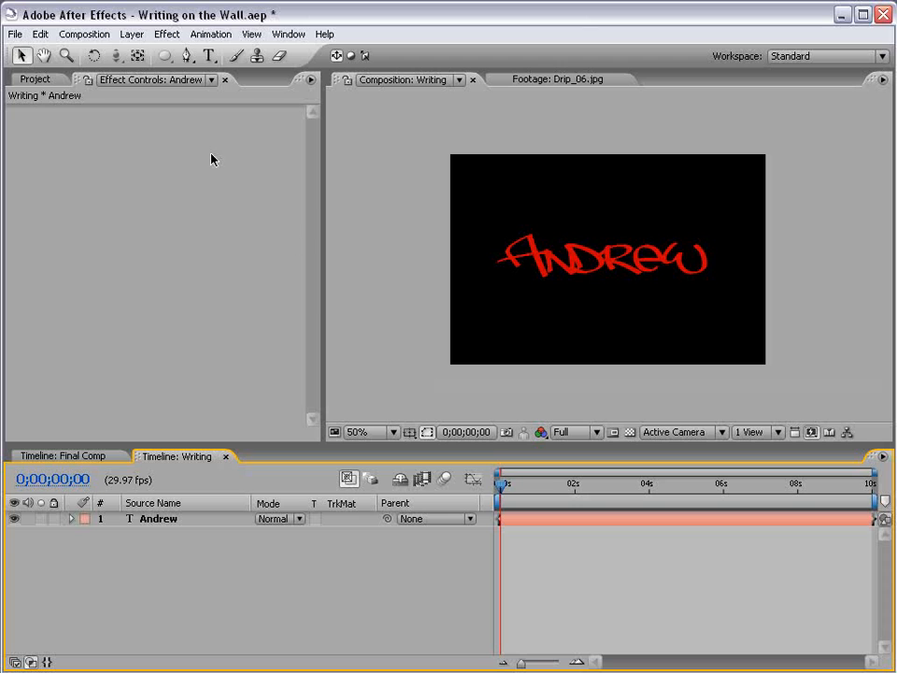
# Step: Start an open Pen mask path on the text layer, tracing the first letter's strokes in handwriting order, with the loop back to its crossbar outside the letter
pyautogui.click(186, 55)
pyautogui.press('.')
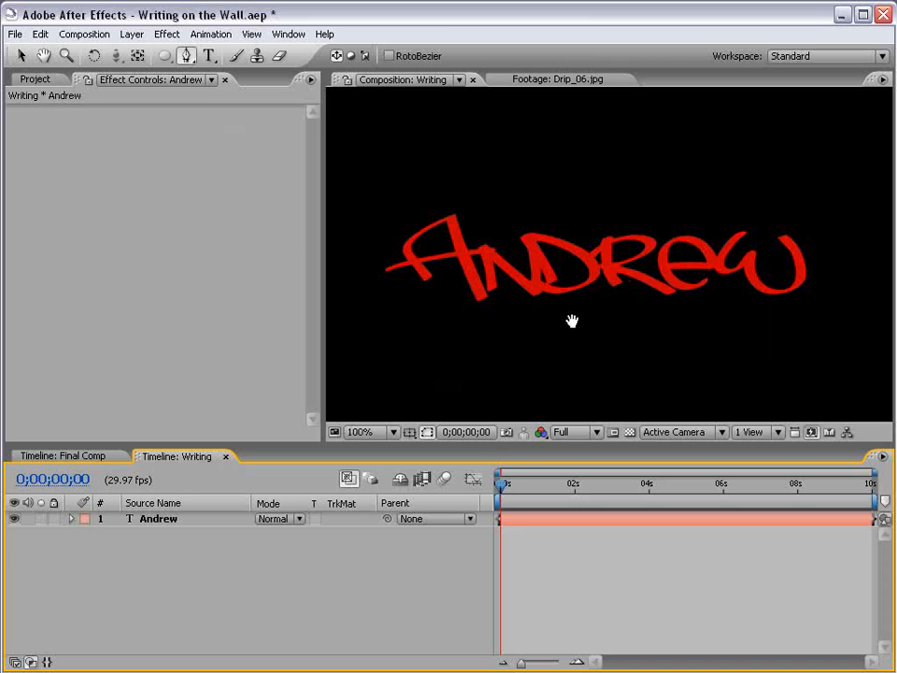
pyautogui.moveTo(572, 321); pyautogui.dragTo(585, 312)
pyautogui.click(529, 517)
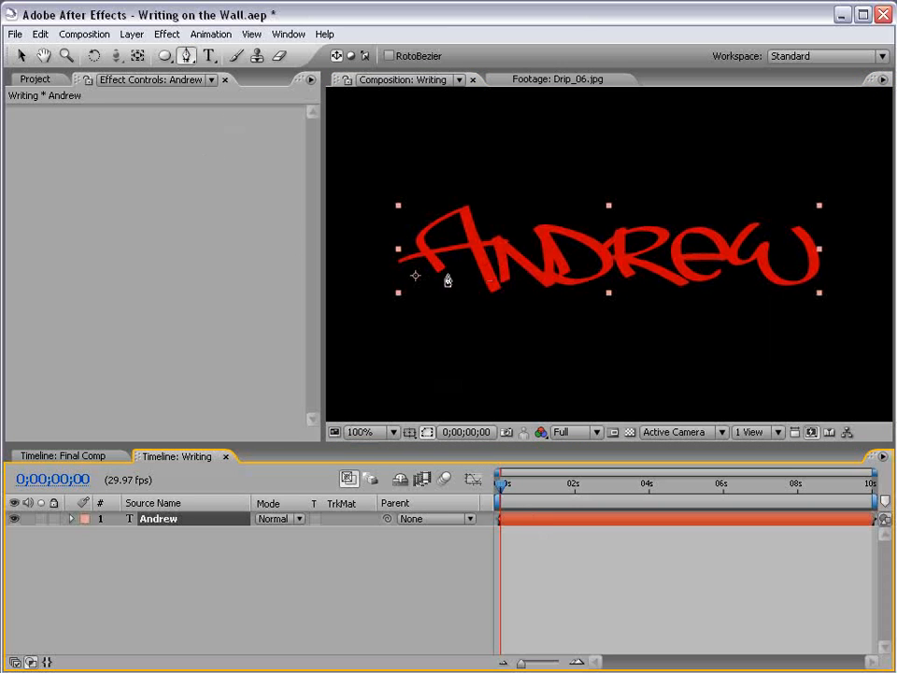
pyautogui.click(454, 285)
pyautogui.click(420, 233)
pyautogui.click(465, 206)
pyautogui.click(501, 310)
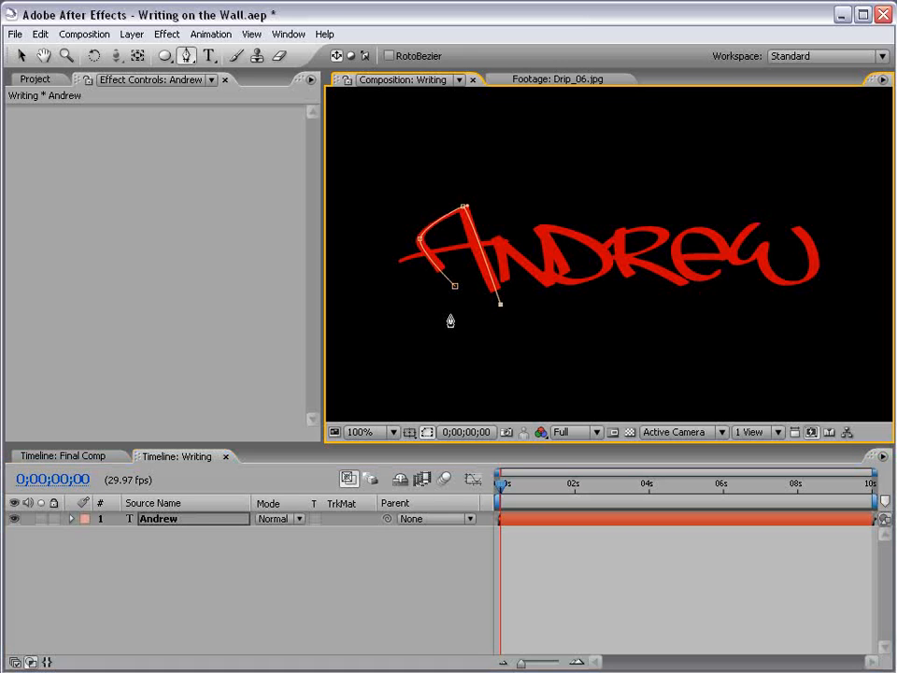
pyautogui.moveTo(420, 309); pyautogui.dragTo(396, 295)
pyautogui.click(391, 267)
pyautogui.moveTo(453, 250); pyautogui.dragTo(506, 245)
# Step: Continue the mask path through the strokes of the second and third letters
pyautogui.click(550, 284)
pyautogui.click(542, 228)
pyautogui.click(565, 270)
pyautogui.click(548, 229)
pyautogui.click(607, 265)
pyautogui.moveTo(594, 283); pyautogui.dragTo(617, 304)
pyautogui.click(554, 276)
# Step: Extend the mask path over the fourth and fifth letters, looping outside the lettering between separate strokes
pyautogui.click(636, 282)
pyautogui.moveTo(620, 230); pyautogui.dragTo(624, 199)
pyautogui.click(592, 225)
pyautogui.moveTo(605, 247); pyautogui.dragTo(659, 241)
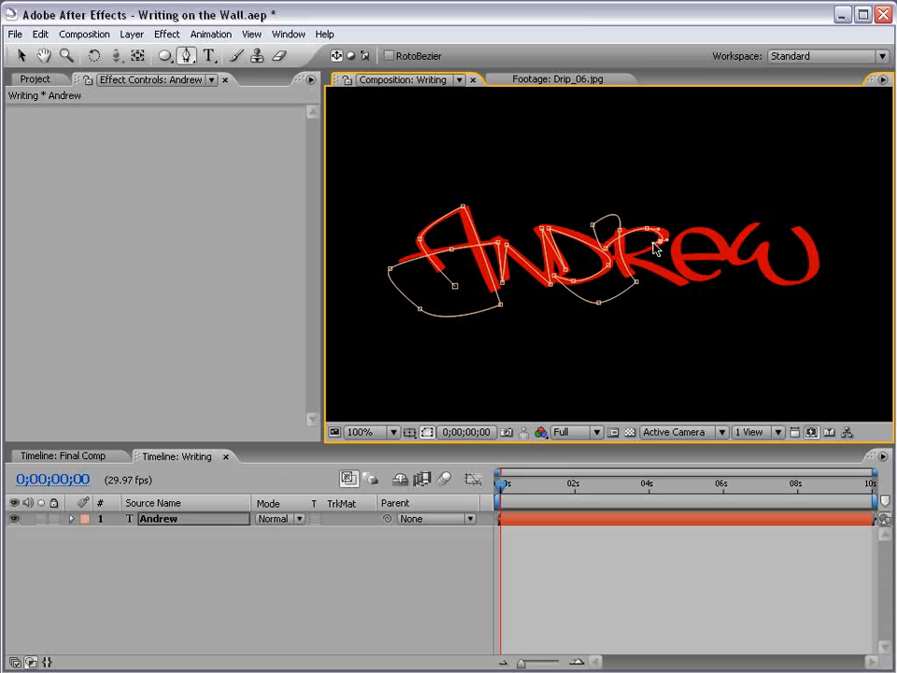
pyautogui.moveTo(679, 281); pyautogui.dragTo(715, 236)
pyautogui.click(725, 266)
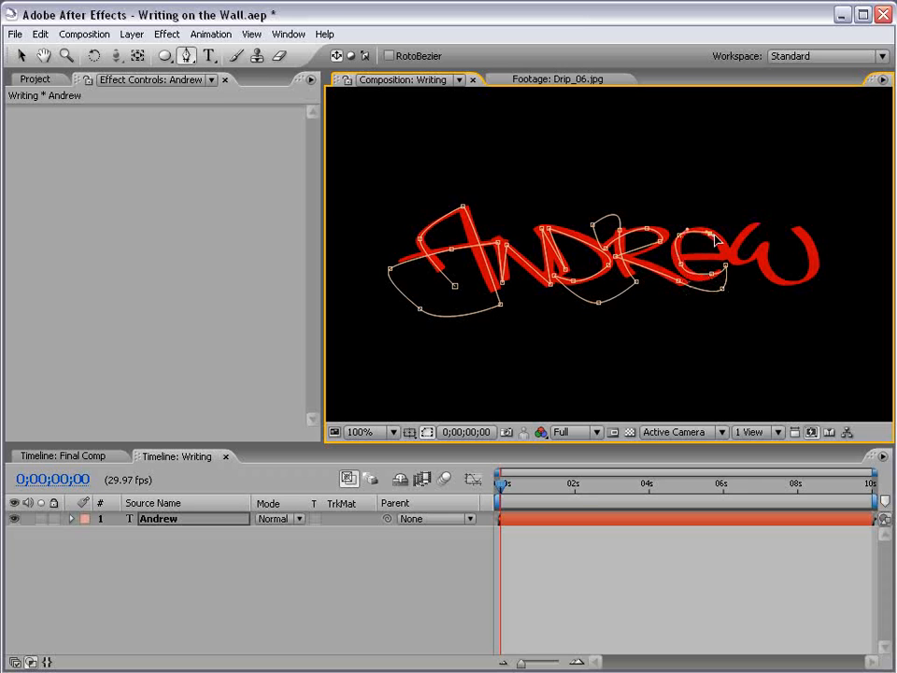
pyautogui.click(727, 255)
pyautogui.click(688, 256)
# Step: Loop the mask path above the lettering and trace the last letter to finish the open path
pyautogui.click(756, 197)
pyautogui.moveTo(776, 197); pyautogui.dragTo(770, 237)
pyautogui.click(763, 245)
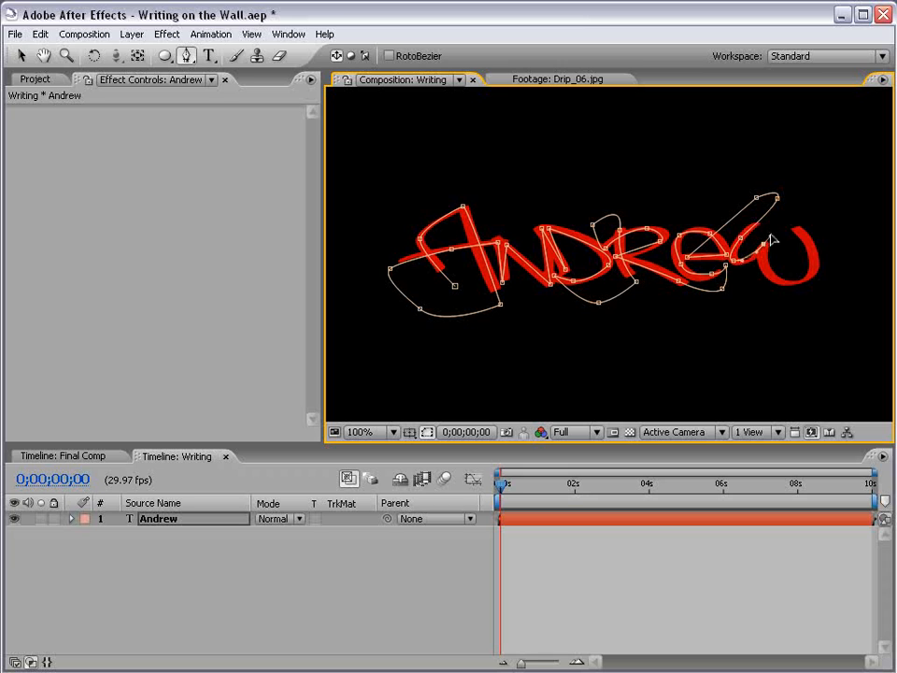
pyautogui.moveTo(781, 281); pyautogui.dragTo(792, 222)
pyautogui.click(20, 55)
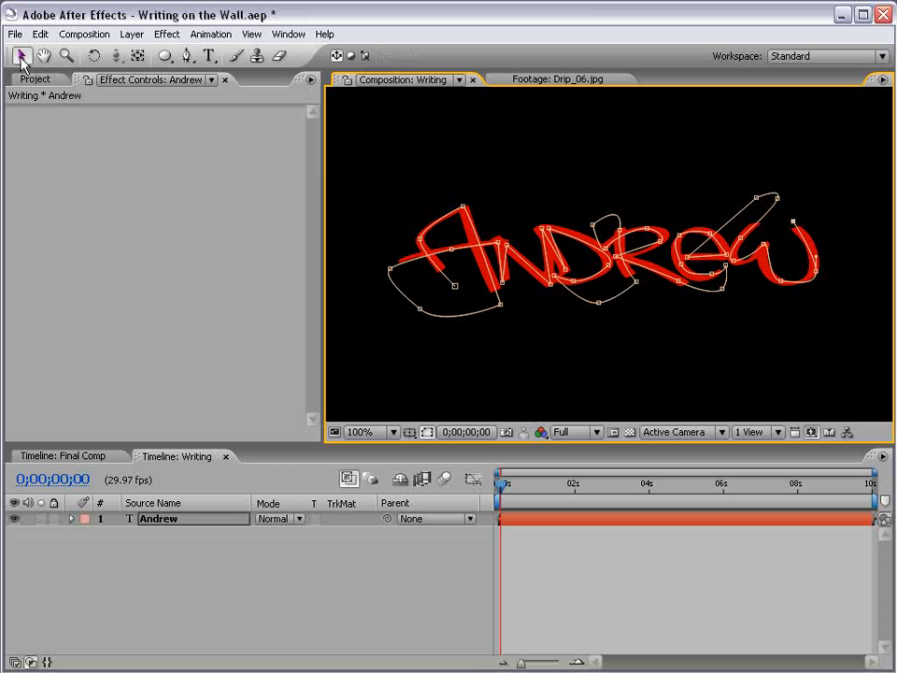
# Step: Apply the Generate > Stroke effect to the text layer so it follows the traced mask path
pyautogui.click(531, 546)
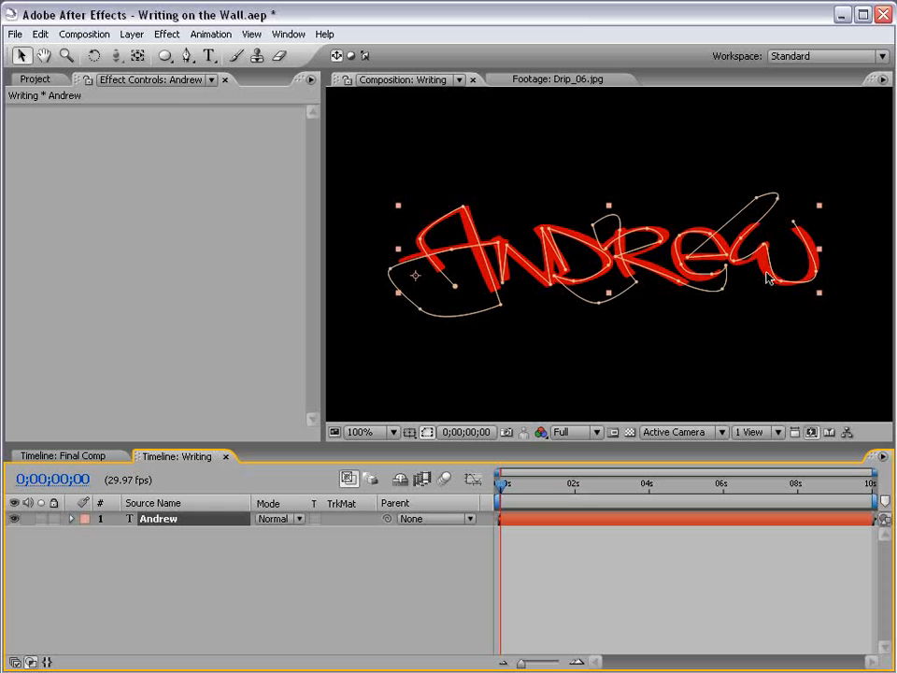
pyautogui.click(171, 34)
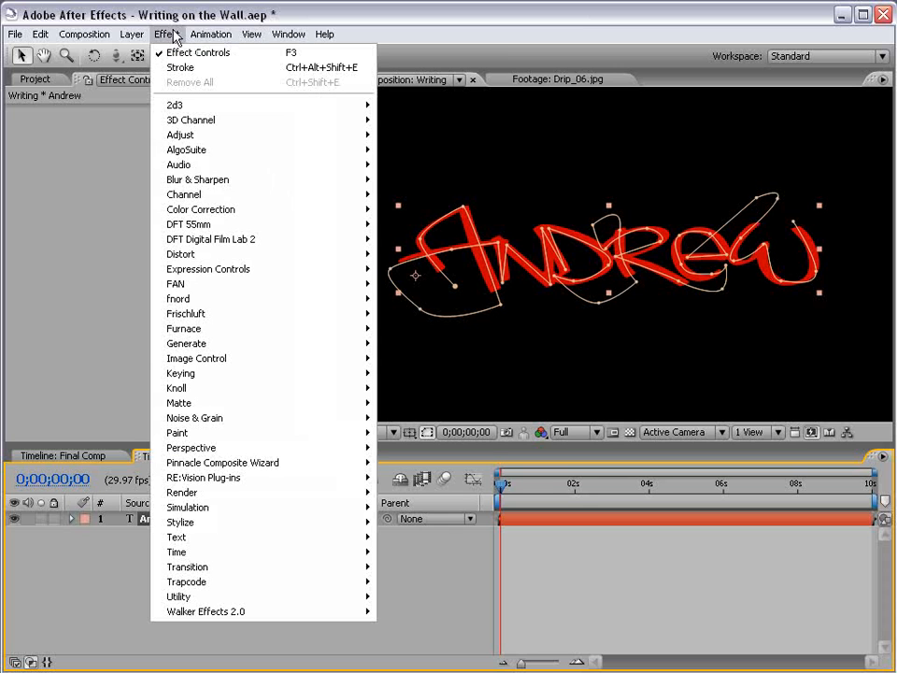
pyautogui.moveTo(210, 356)
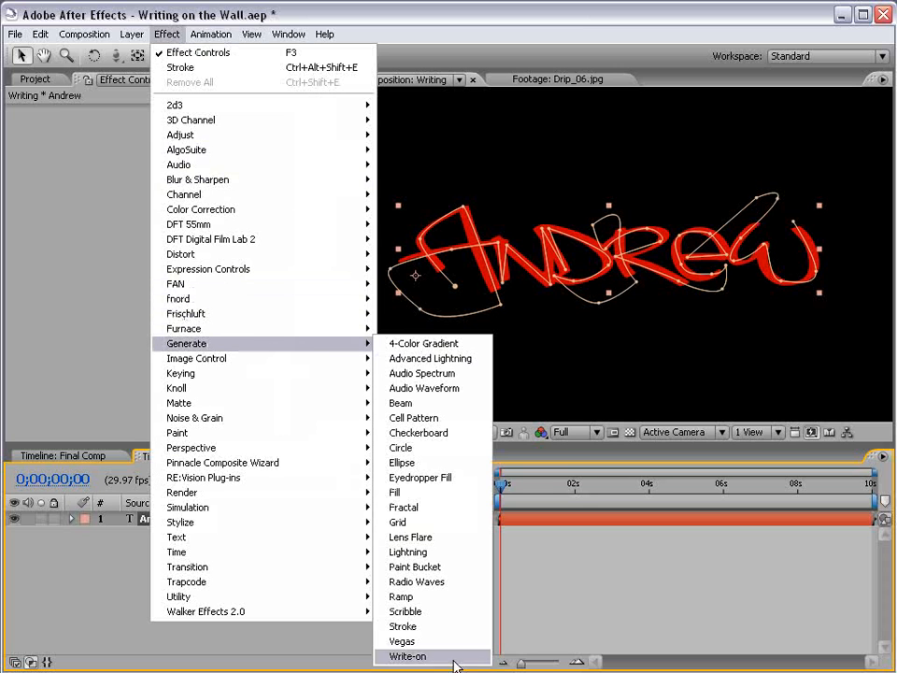
pyautogui.click(408, 627)
pyautogui.click(409, 633)
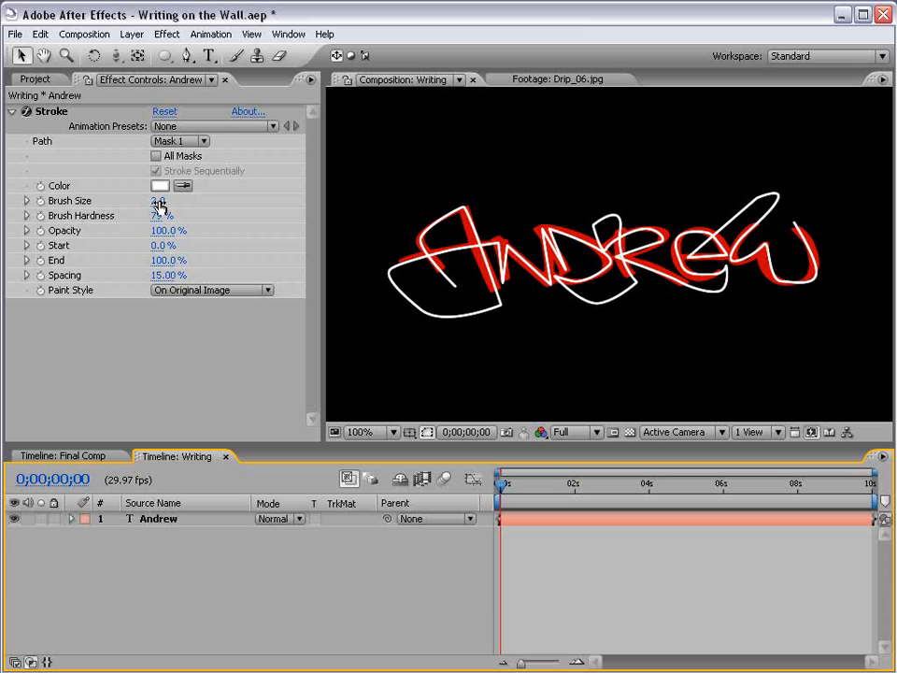
# Step: Set the Stroke brush size to 10 and adjust the mask points on the last letter so the stroke covers its exposed red edge
pyautogui.moveTo(157, 203); pyautogui.dragTo(238, 201)
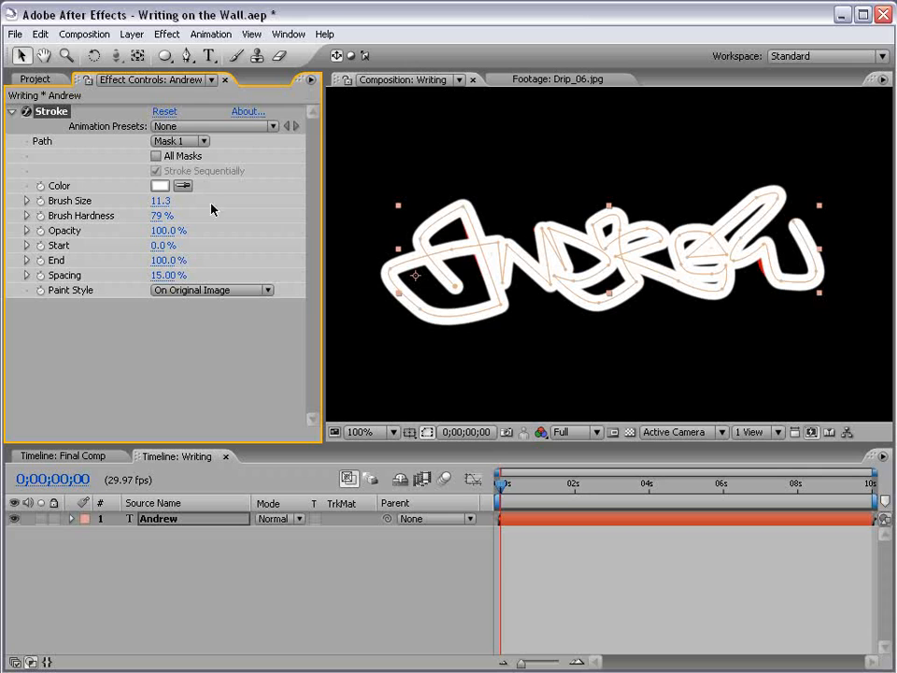
pyautogui.moveTo(161, 200); pyautogui.dragTo(152, 200)
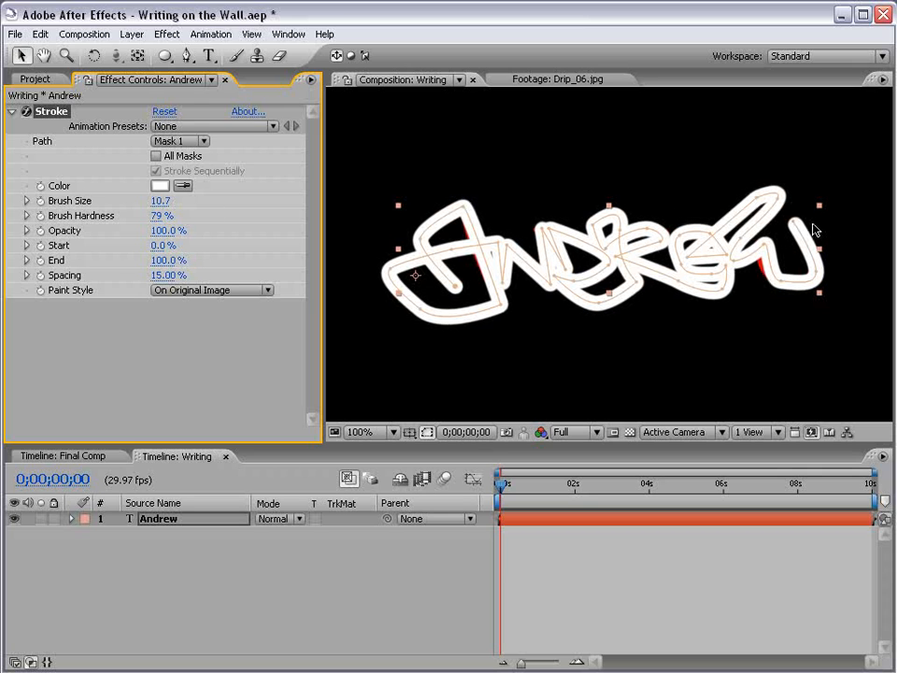
pyautogui.click(766, 246)
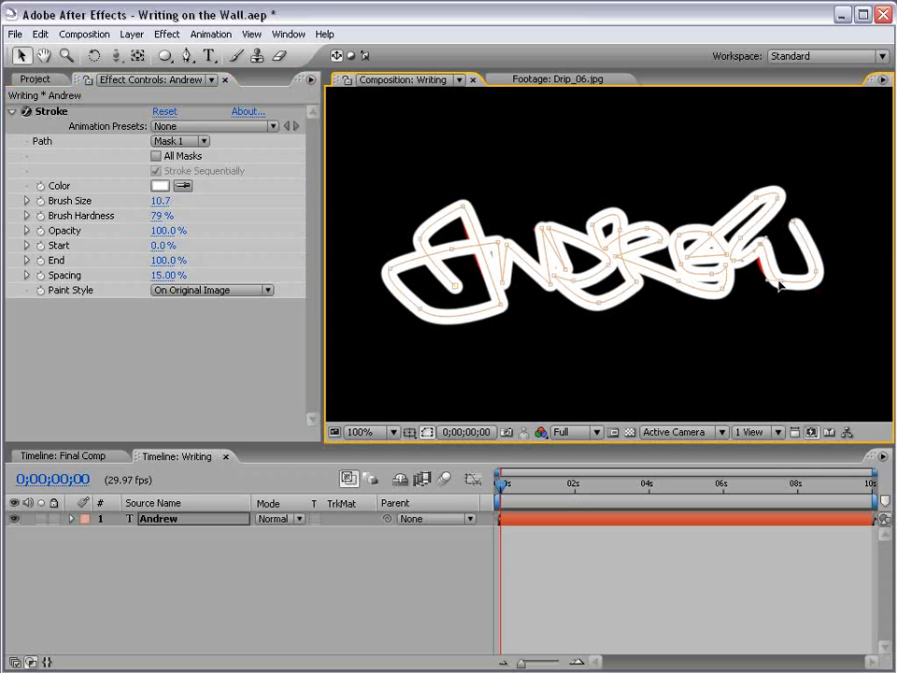
pyautogui.moveTo(779, 280); pyautogui.dragTo(771, 282)
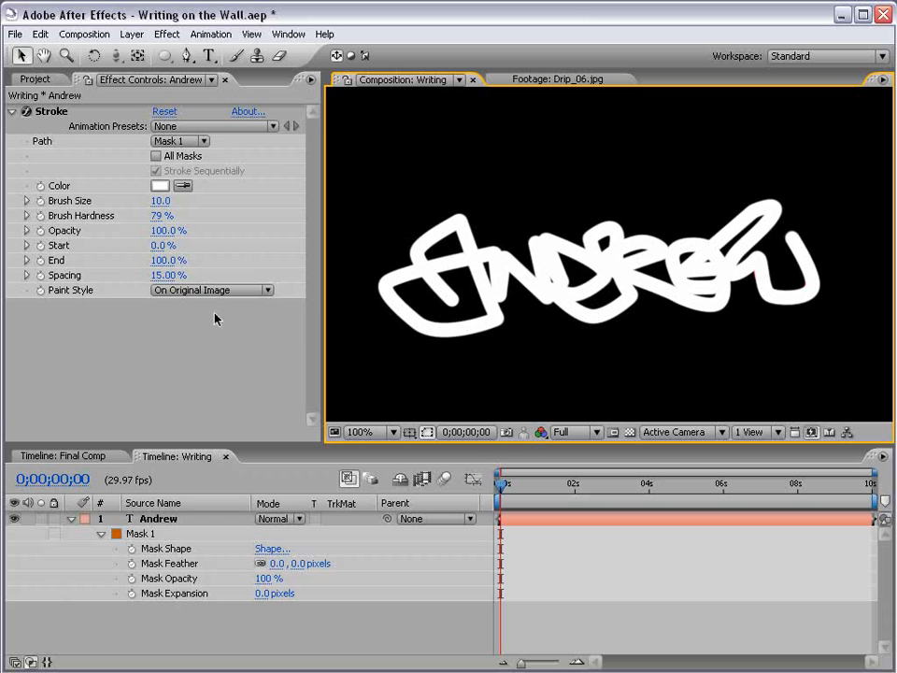
# Step: Set the Stroke paint style to Reveal Original Image and reduce its End value to 8%
pyautogui.click(198, 290)
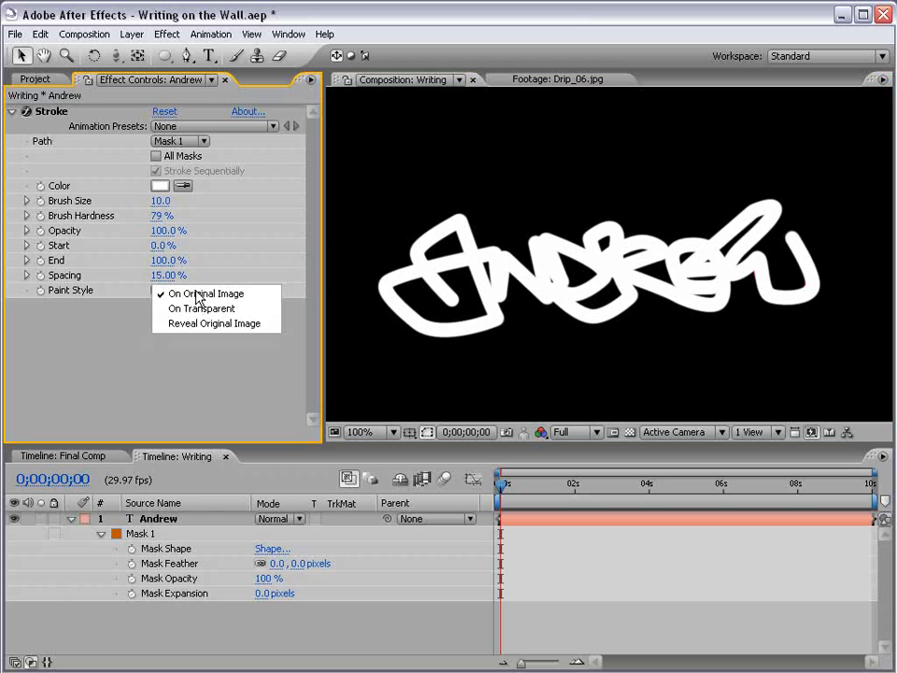
pyautogui.click(239, 330)
pyautogui.click(552, 586)
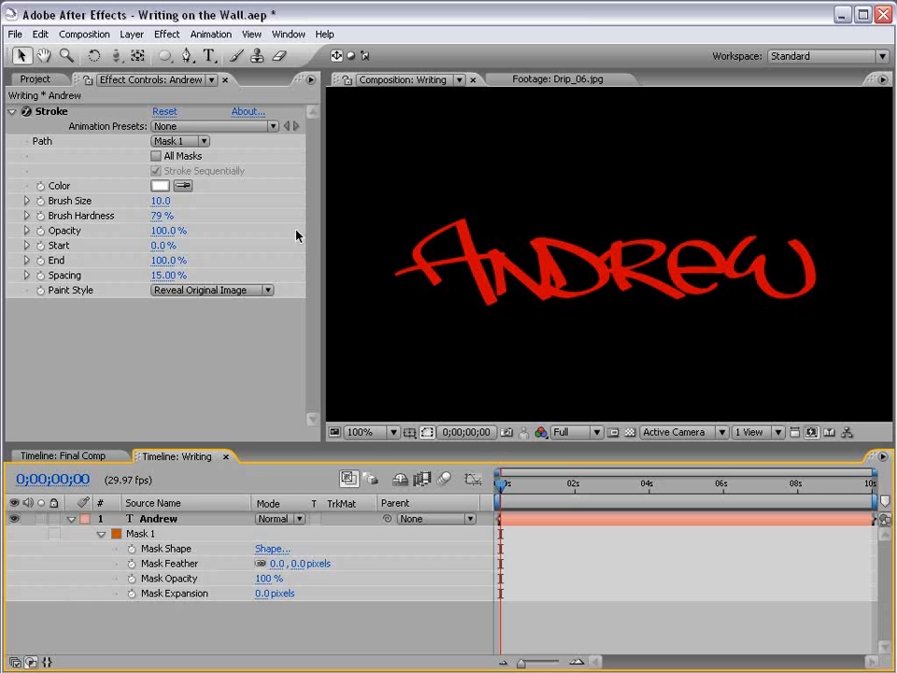
pyautogui.moveTo(161, 260); pyautogui.dragTo(80, 259)
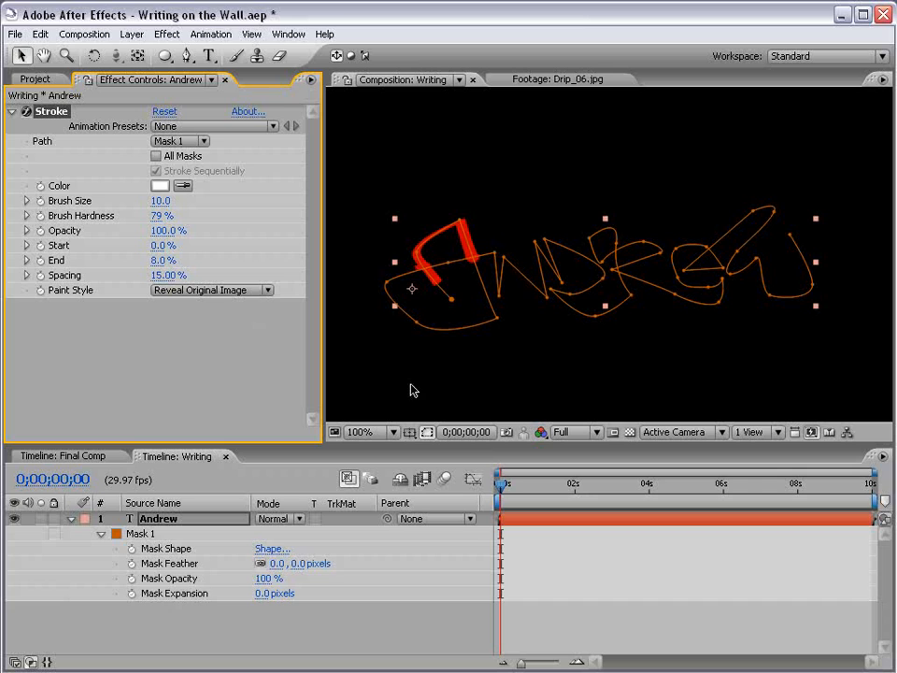
# Step: Hide the mask outlines in the composition view and set the Stroke End value to 0%
pyautogui.moveTo(163, 276); pyautogui.dragTo(186, 270)
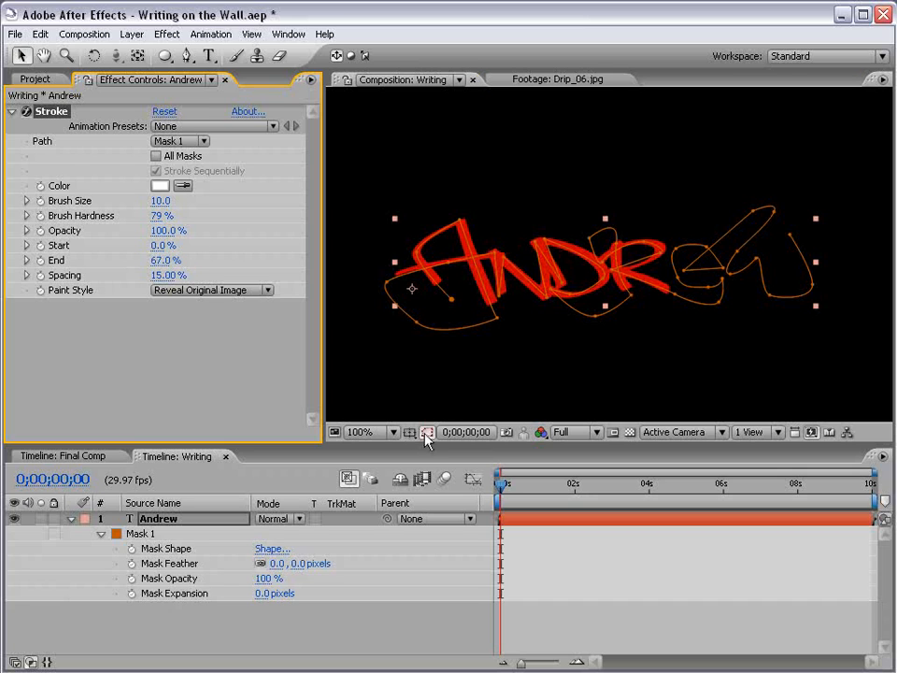
pyautogui.click(426, 433)
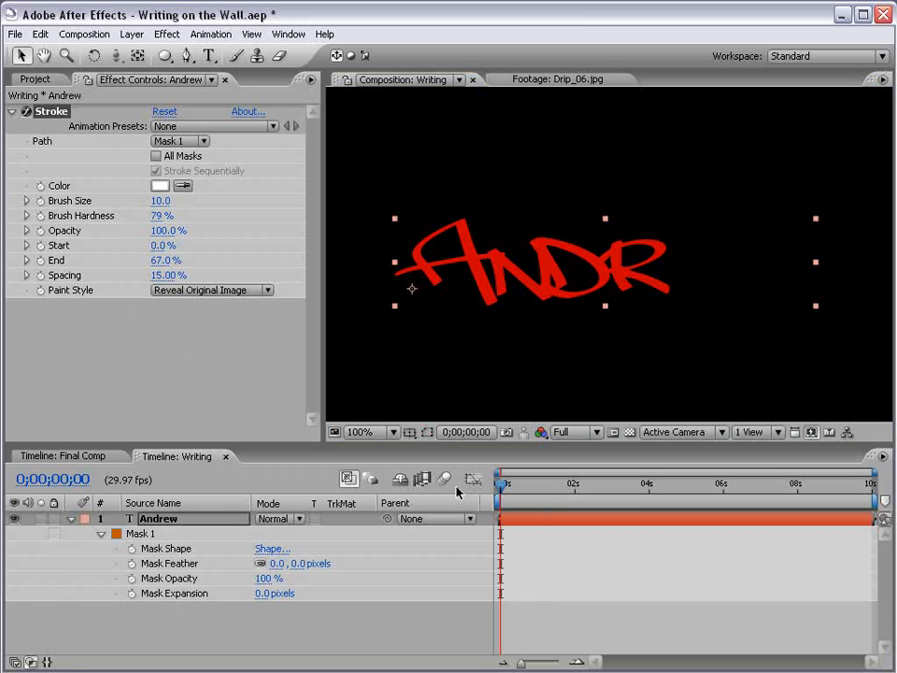
pyautogui.moveTo(168, 260); pyautogui.dragTo(67, 263)
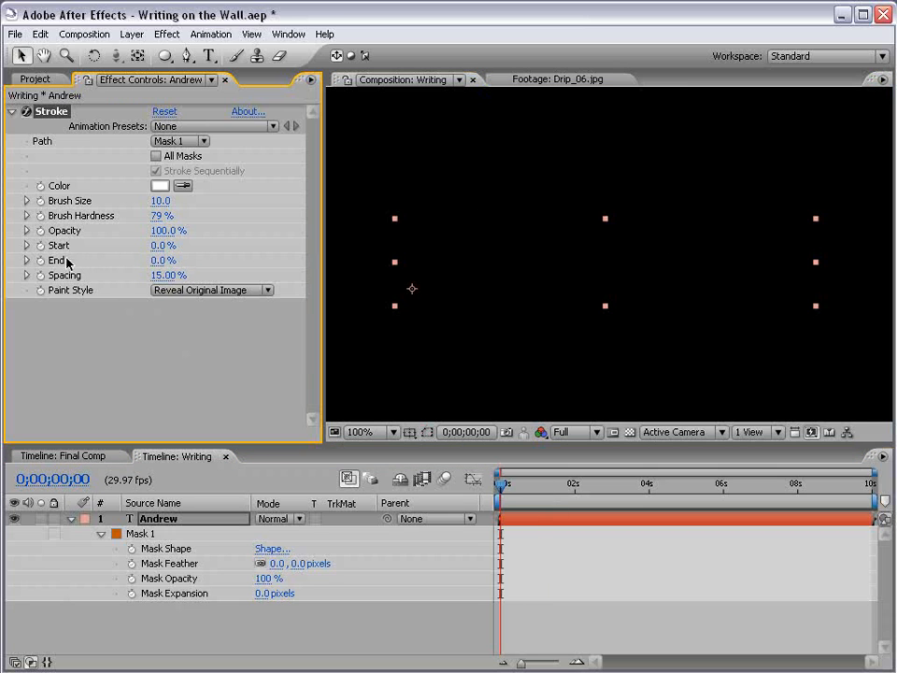
# Step: Animate the Stroke End value with a keyframe at the composition's start and one of 100% at 0;00;02;00
pyautogui.click(41, 260)
pyautogui.click(577, 486)
pyautogui.moveTo(578, 490); pyautogui.dragTo(575, 487)
pyautogui.moveTo(150, 261)
pyautogui.mouseDown()
pyautogui.moveTo(171, 255)
pyautogui.moveTo(182, 192)
pyautogui.mouseUp()
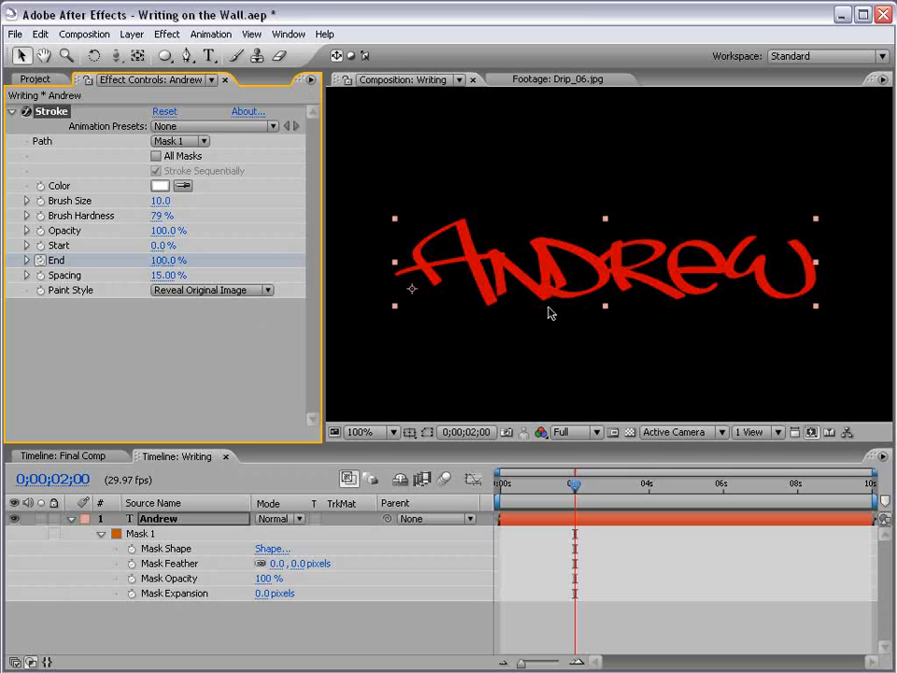
# Step: Preview the write-on animation from the start of the Writing composition
pyautogui.moveTo(581, 494); pyautogui.dragTo(485, 503)
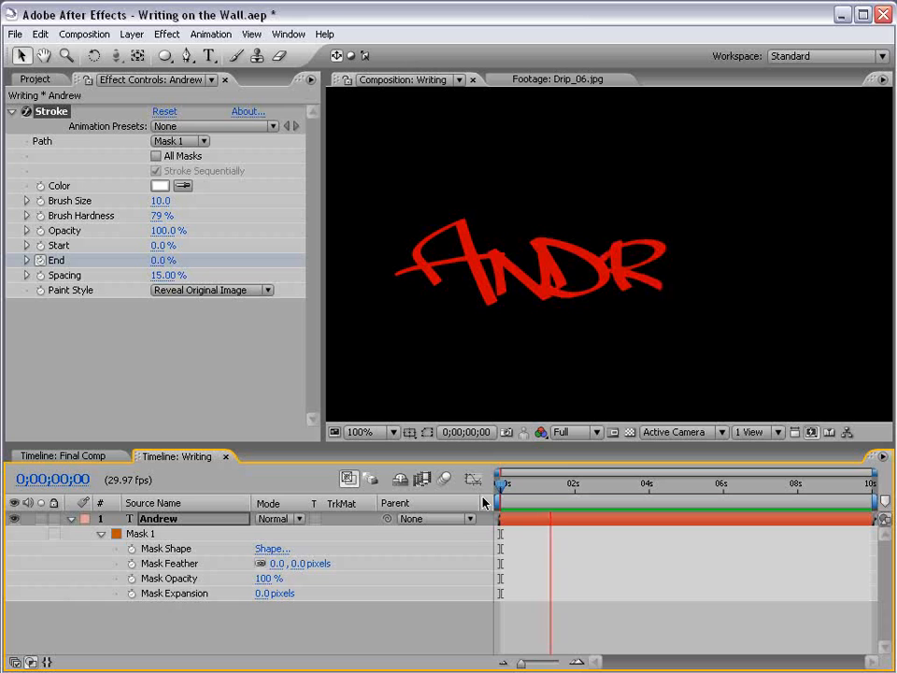
pyautogui.press('space')
pyautogui.moveTo(501, 483)
pyautogui.mouseDown()
pyautogui.moveTo(553, 485)
pyautogui.moveTo(501, 483)
pyautogui.mouseUp()
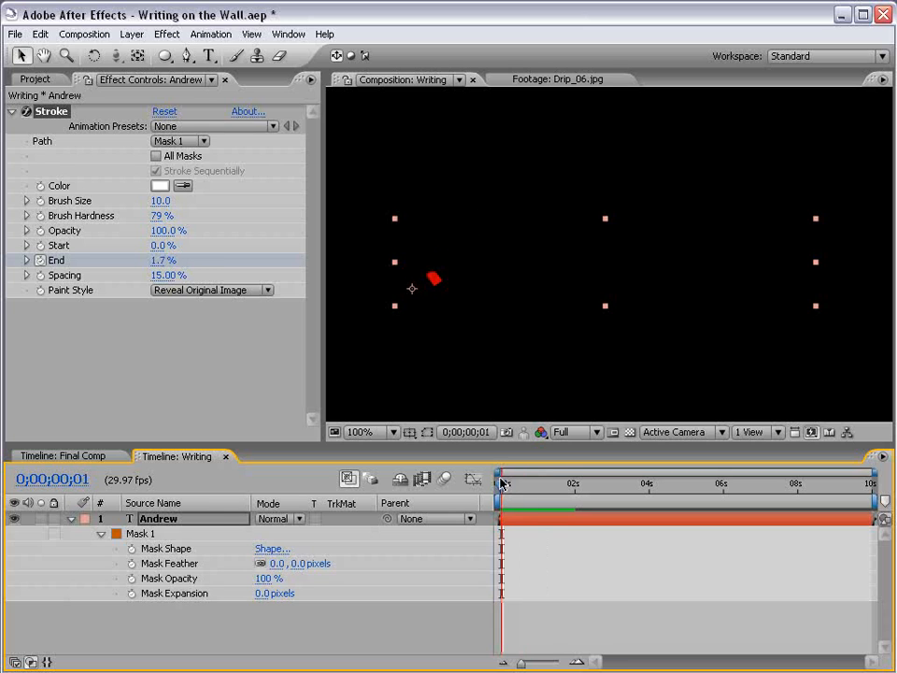
pyautogui.press('KP_0')
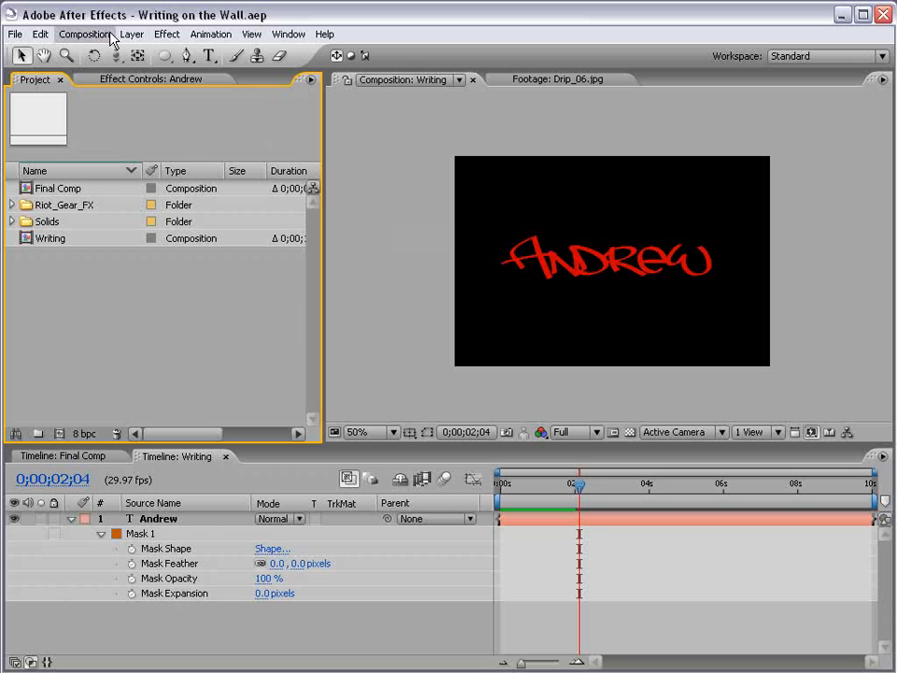
# Step: Create a new composition named Render Comp
pyautogui.click(112, 35)
pyautogui.click(100, 54)
pyautogui.write('Render Comp')
pyautogui.press('Return')
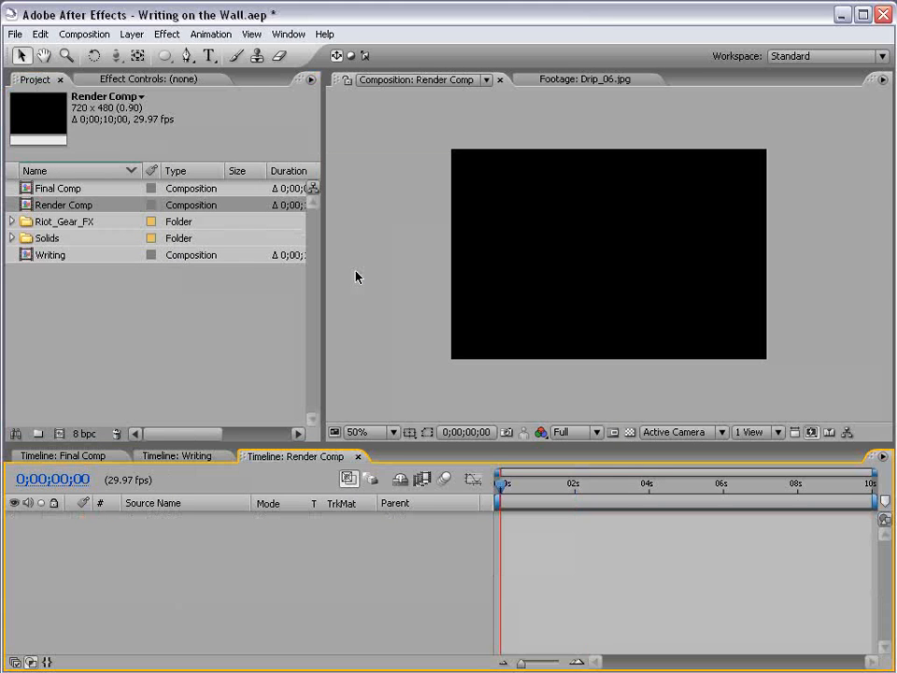
# Step: Add Grunge_gray_04.jpg from the low-resolution grayscale Grungy_Textures to Render Comp and centre it in the frame
pyautogui.click(11, 222)
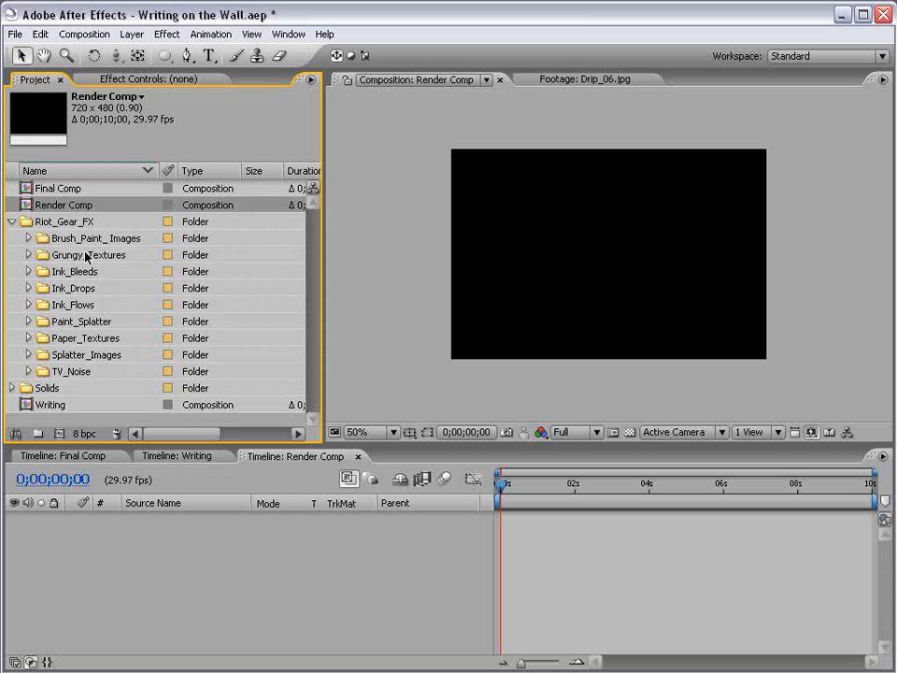
pyautogui.click(29, 256)
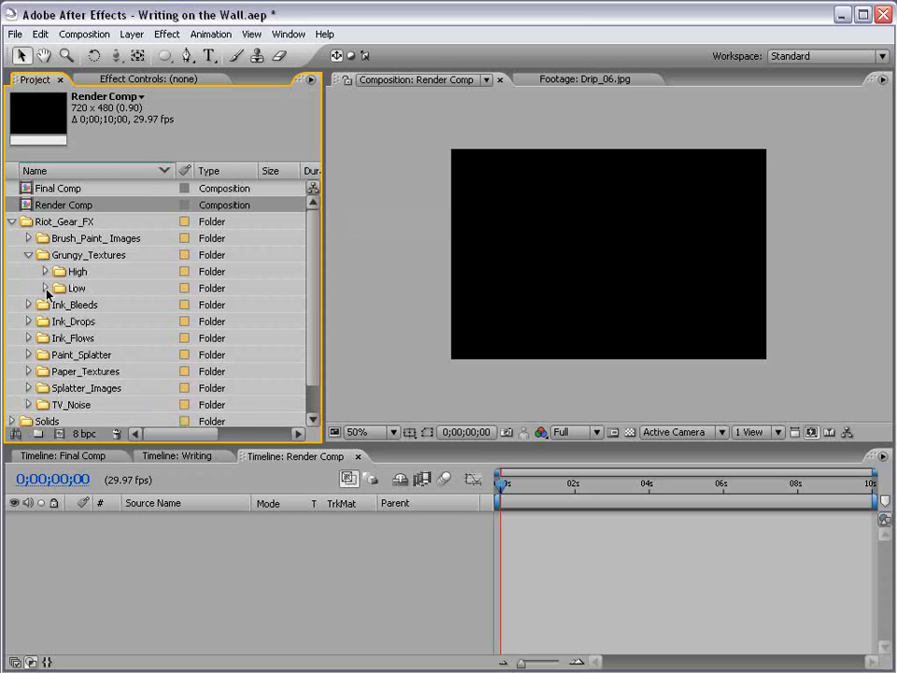
pyautogui.click(45, 289)
pyautogui.click(62, 322)
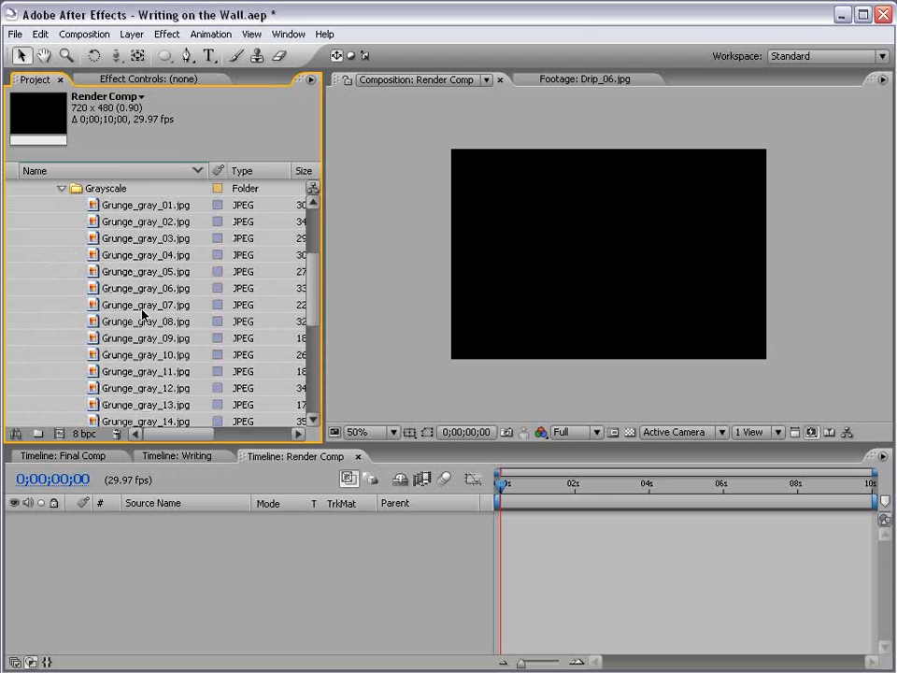
pyautogui.click(171, 255)
pyautogui.moveTo(169, 261); pyautogui.dragTo(631, 261)
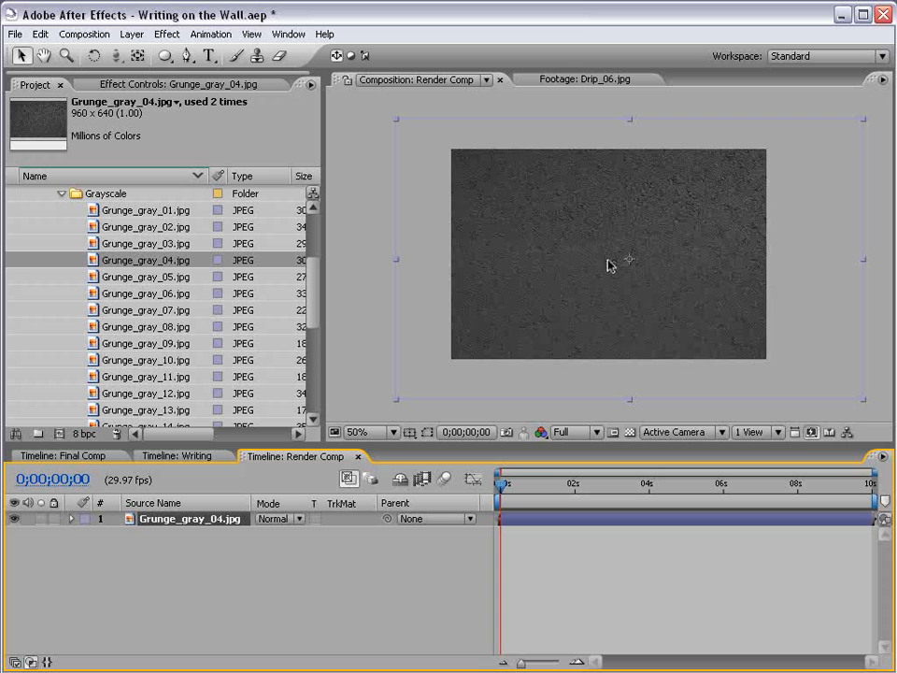
pyautogui.press('.')
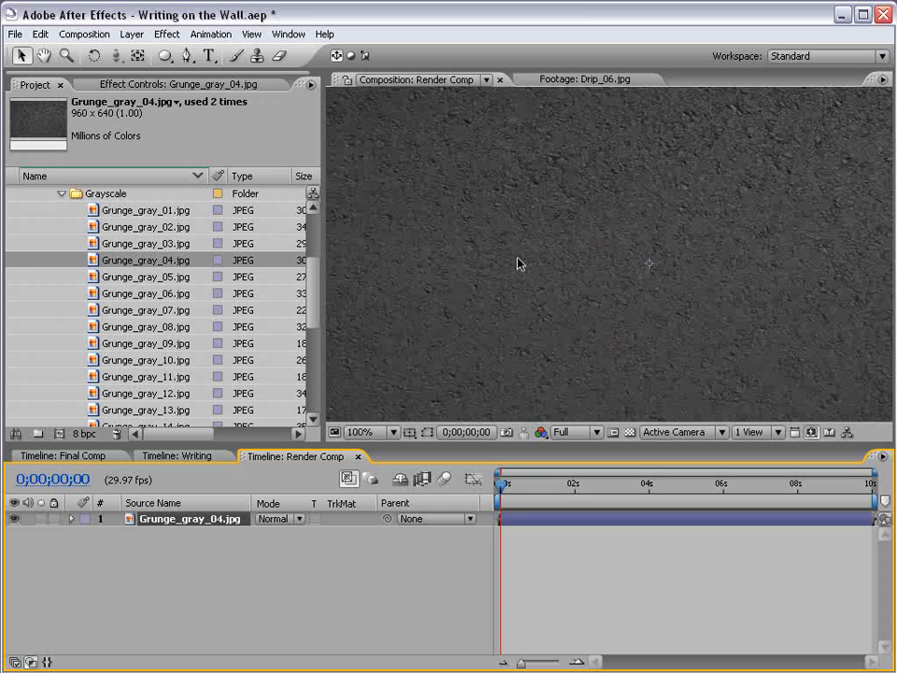
pyautogui.hotkey('ctrl', 'Home')
# Step: Add Grunge_gray_09.jpg to Render Comp as a layer above the dark texture
pyautogui.click(136, 346)
pyautogui.moveTo(136, 348); pyautogui.dragTo(631, 250)
pyautogui.press(',')
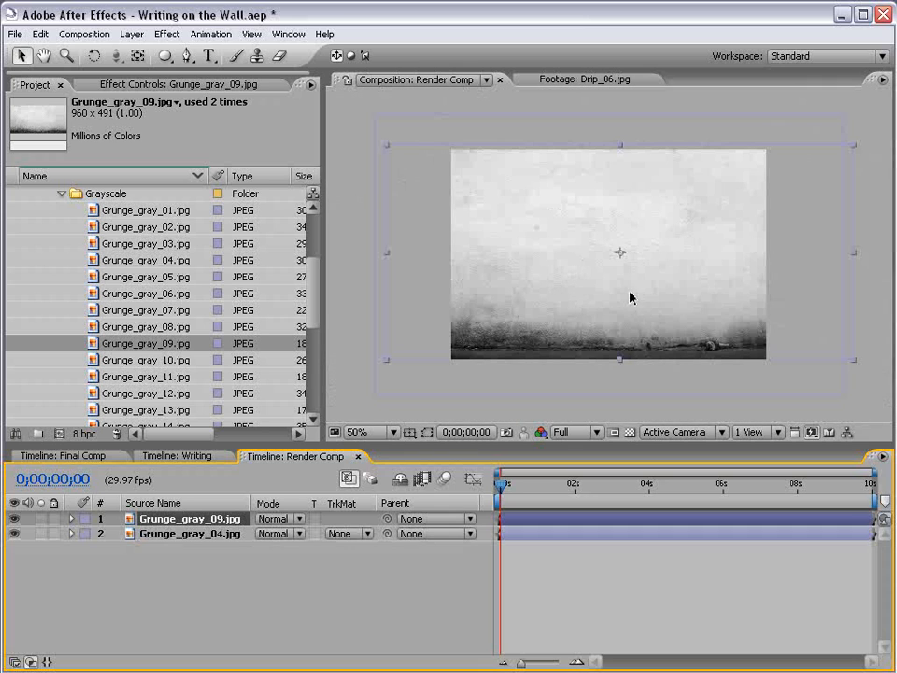
pyautogui.hotkey('ctrl', 'shift', 'a')
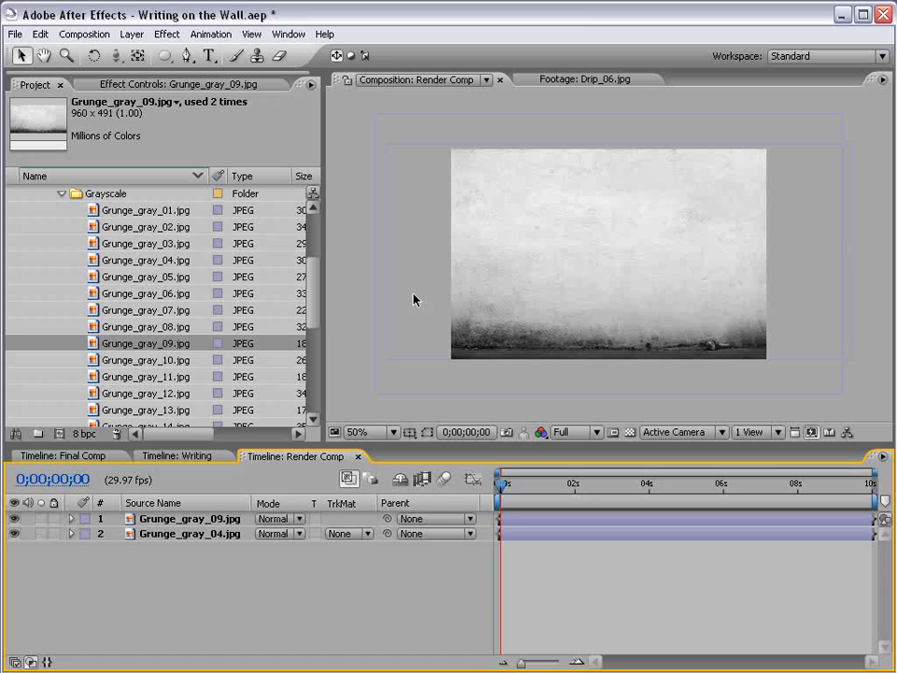
# Step: Make both grunge texture layers 3D layers
pyautogui.press('F4')
pyautogui.click(352, 519)
pyautogui.click(352, 534)
# Step: With the wall layer hidden, tilt Grunge_gray_04.jpg flat as a floor and lower it into the bottom part of the frame
pyautogui.click(208, 533)
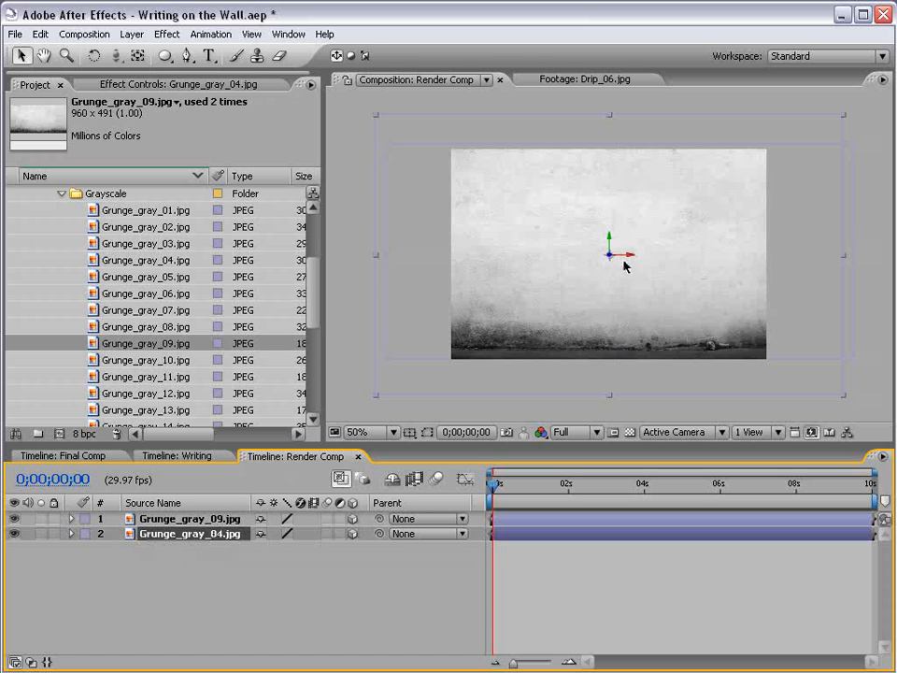
pyautogui.press('w')
pyautogui.click(15, 518)
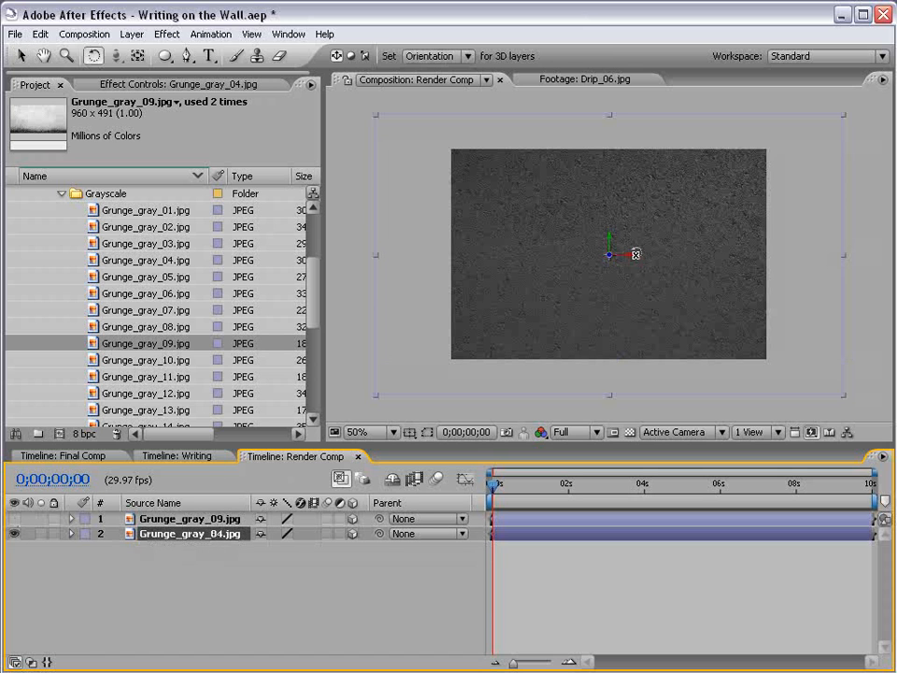
pyautogui.moveTo(618, 252); pyautogui.dragTo(622, 214)
pyautogui.click(24, 54)
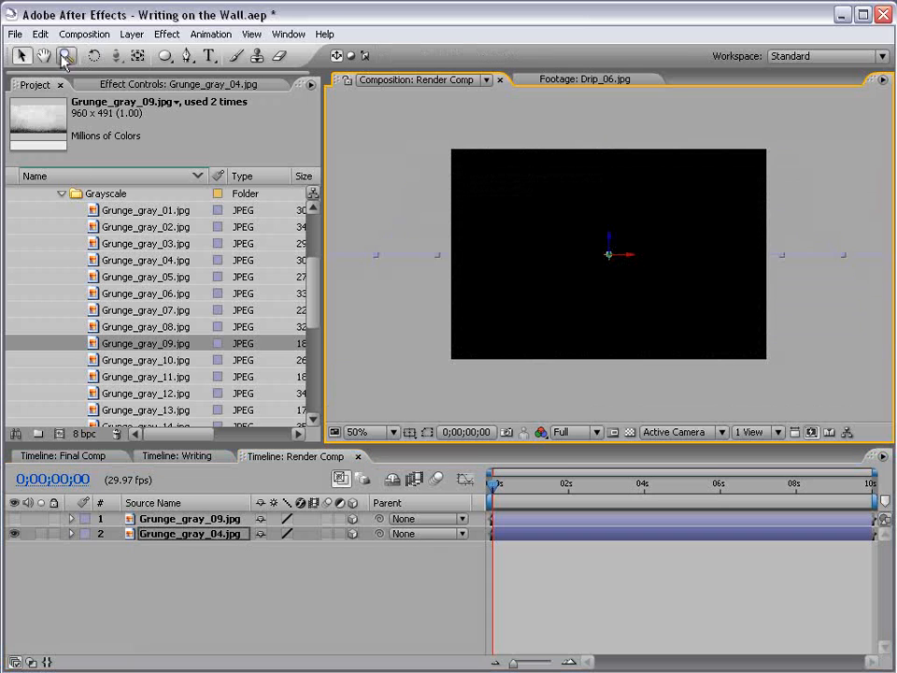
pyautogui.moveTo(610, 251); pyautogui.dragTo(609, 319)
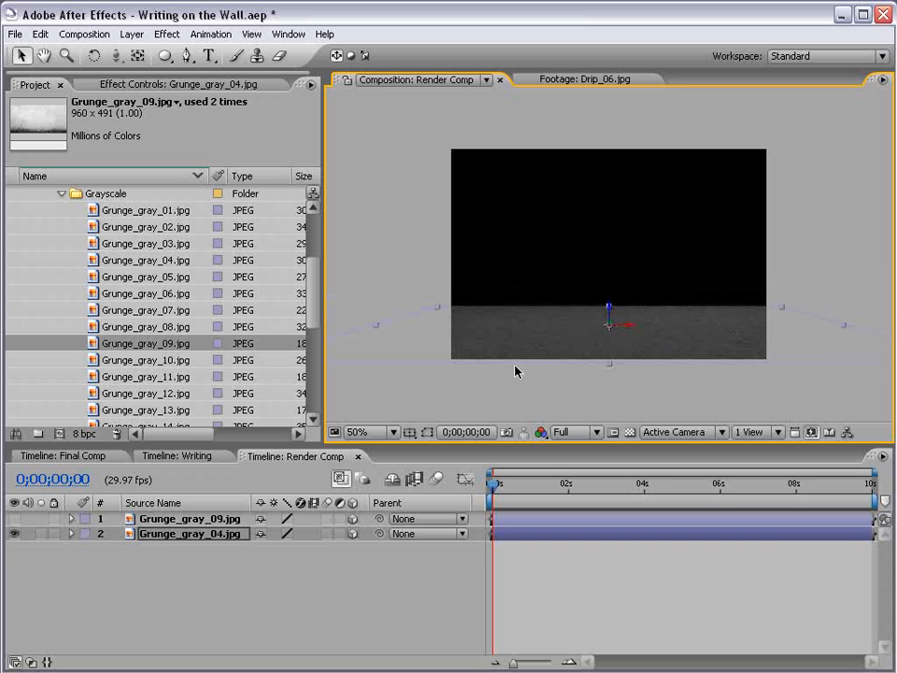
# Step: Show the Grunge_gray_09.jpg wall again, adjust its height against the floor and push it back in depth
pyautogui.click(151, 518)
pyautogui.click(14, 519)
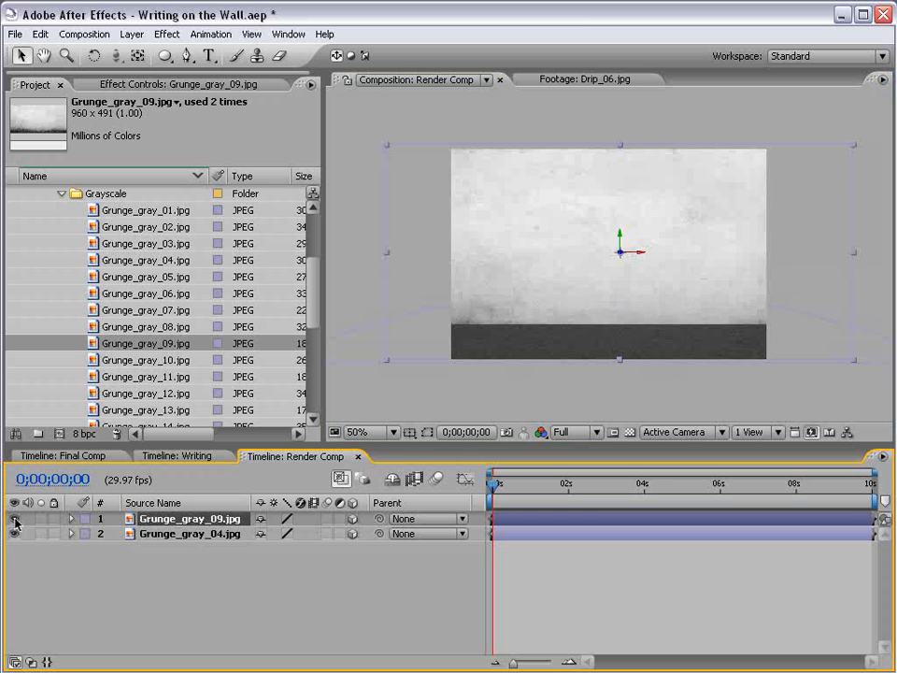
pyautogui.moveTo(621, 248); pyautogui.dragTo(619, 218)
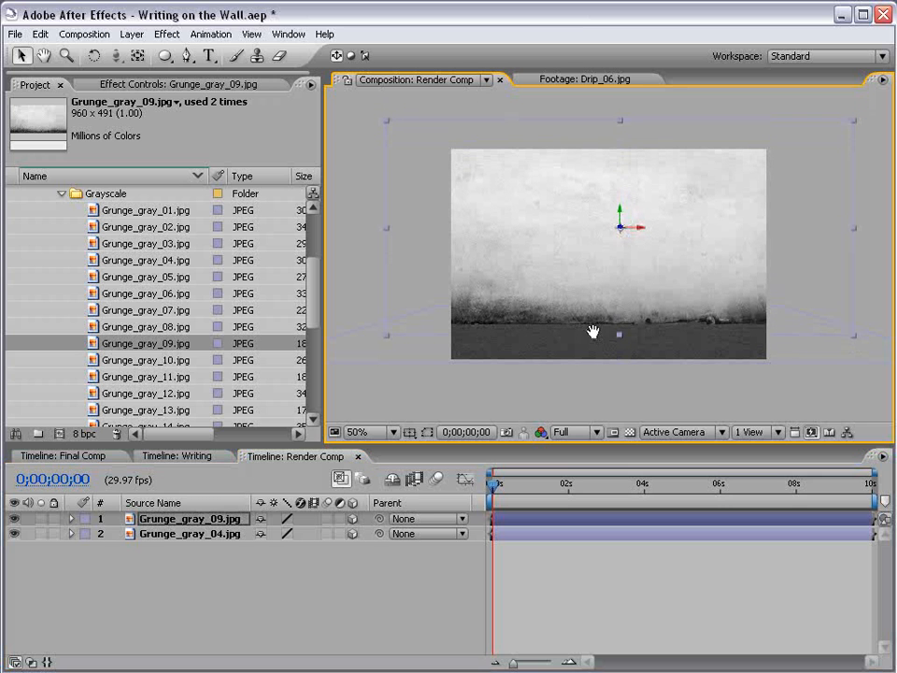
pyautogui.scroll(1, 595, 337)
pyautogui.moveTo(574, 347); pyautogui.dragTo(611, 249)
pyautogui.moveTo(663, 114); pyautogui.dragTo(661, 151)
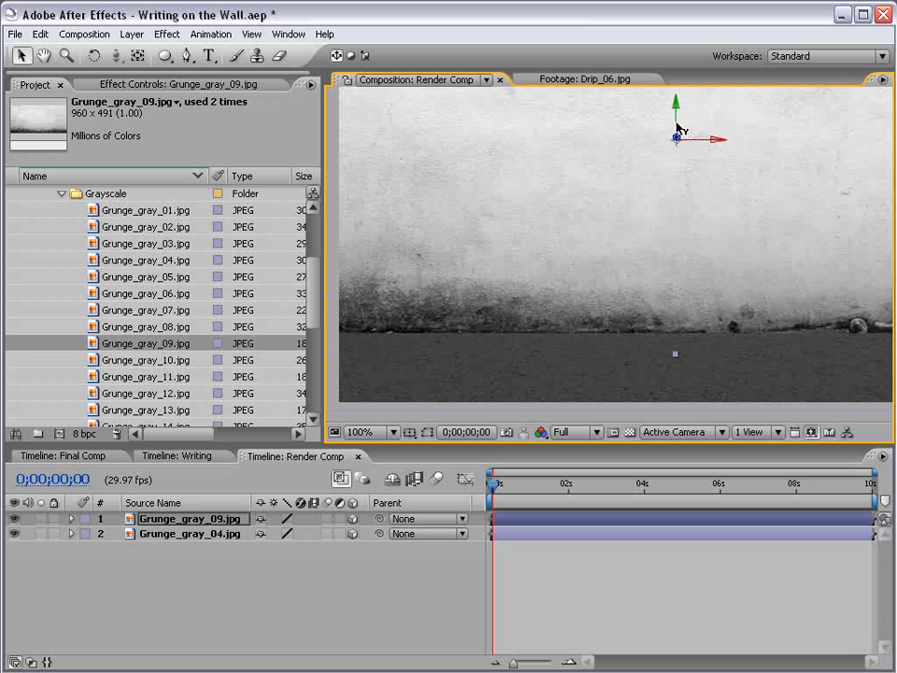
pyautogui.scroll(-1, 641, 197)
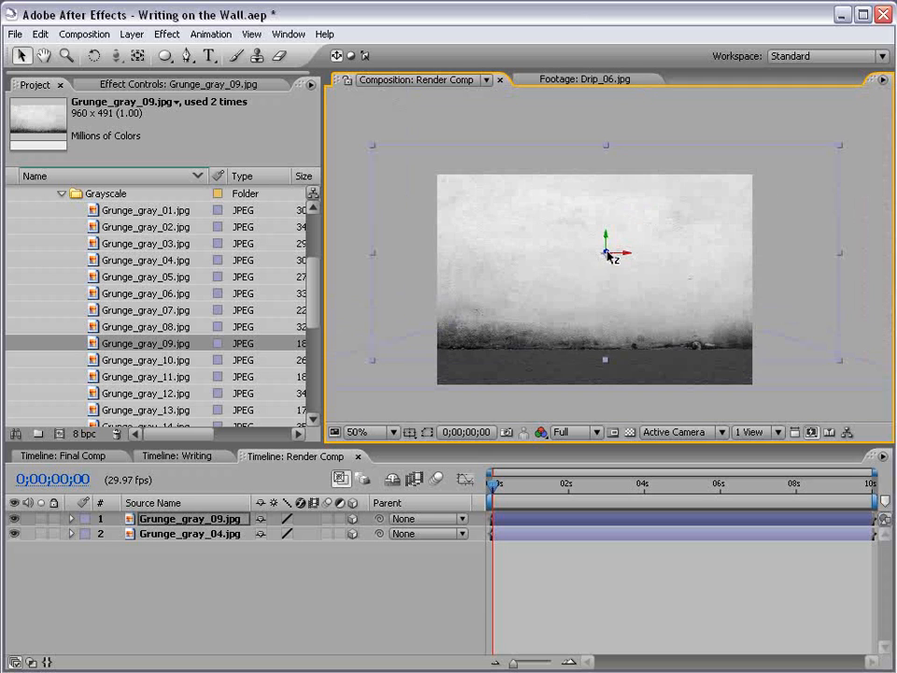
pyautogui.moveTo(601, 254); pyautogui.dragTo(576, 367)
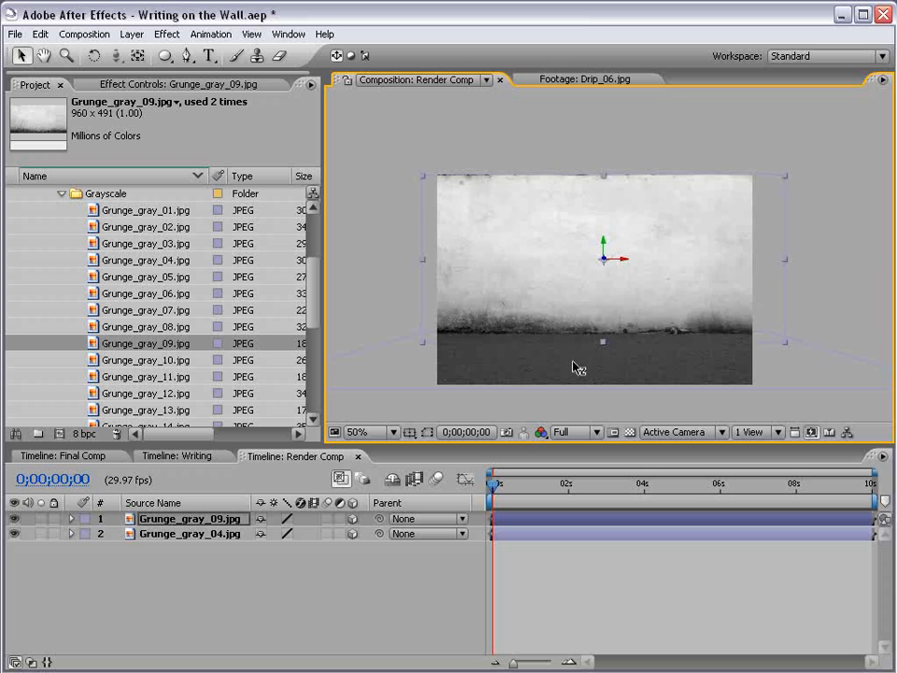
pyautogui.click(706, 632)
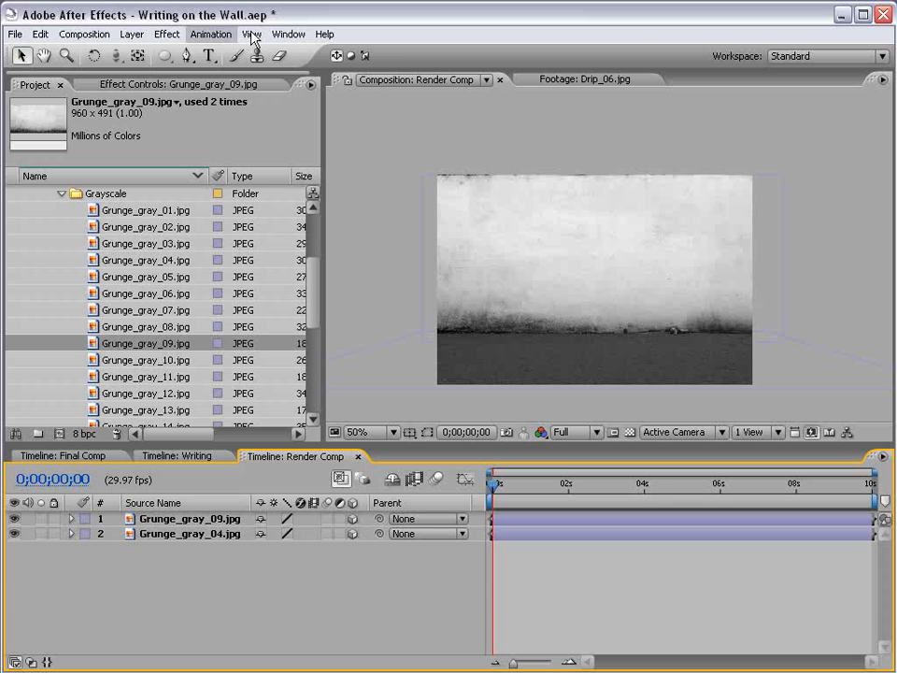
# Step: Add a camera to Render Comp using the 35mm preset
pyautogui.click(132, 35)
pyautogui.moveTo(142, 53)
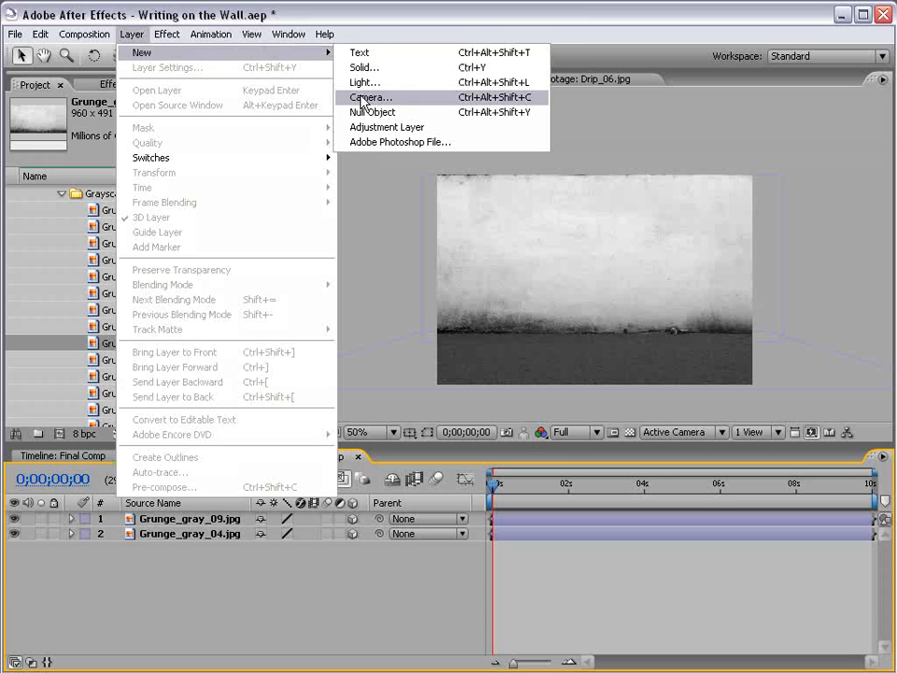
pyautogui.click(359, 98)
pyautogui.click(439, 168)
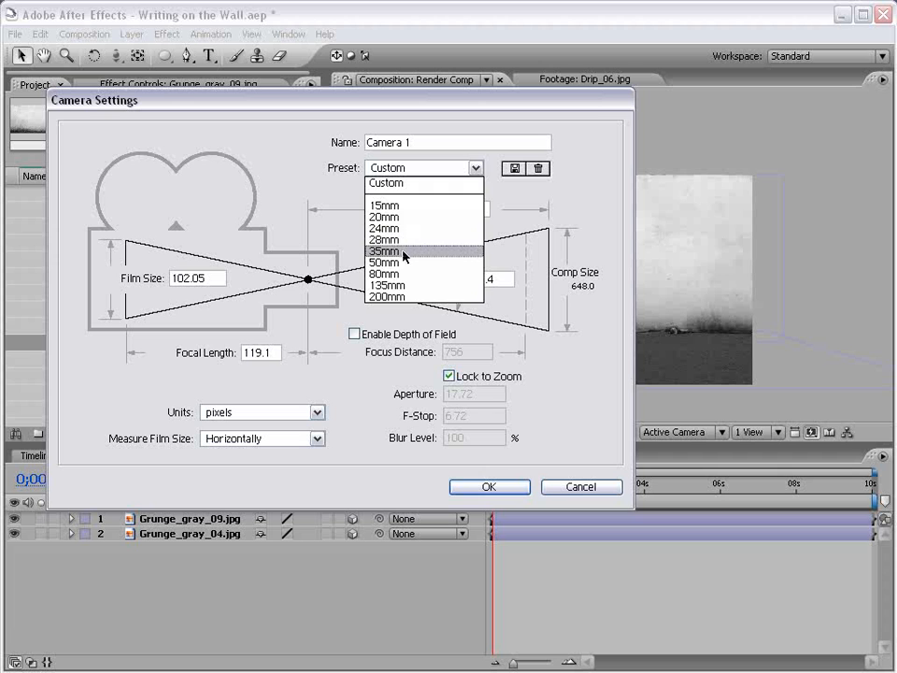
pyautogui.click(406, 252)
pyautogui.click(509, 488)
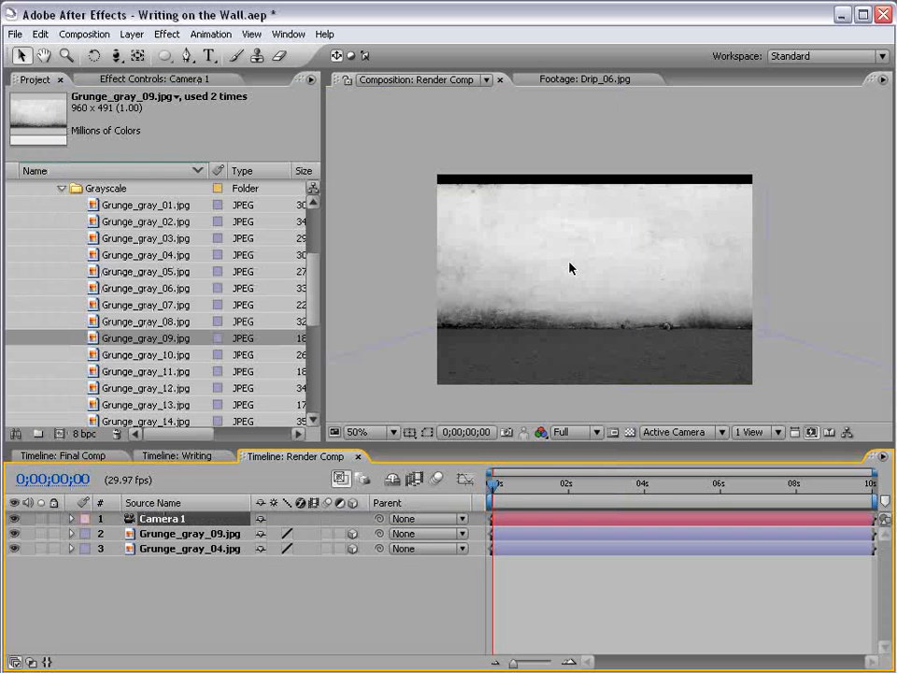
# Step: Orbit and reposition the camera so the wall fills the frame at a slight angle above the floor
pyautogui.click(115, 56)
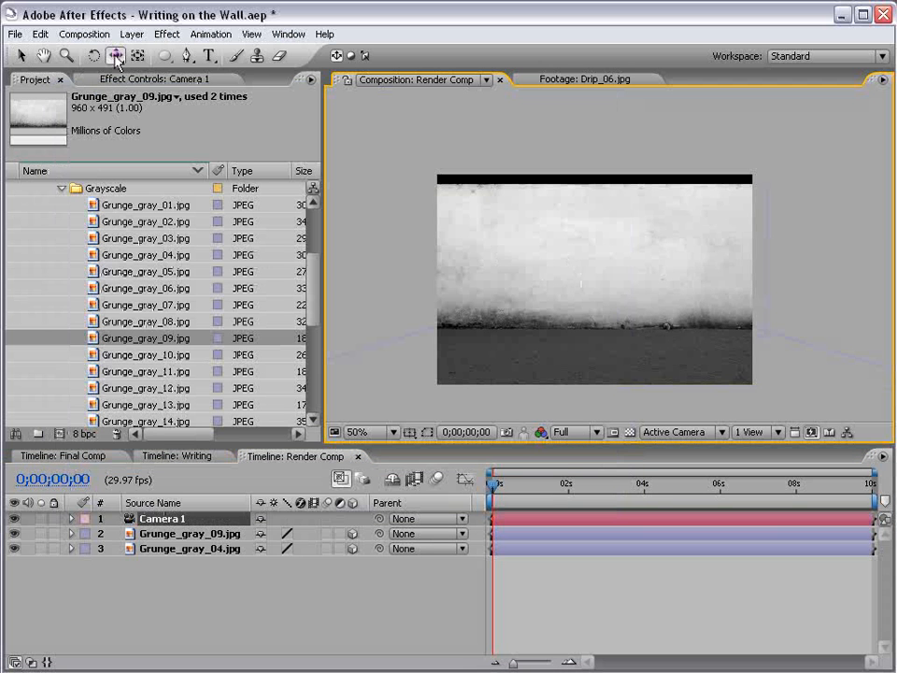
pyautogui.moveTo(660, 325); pyautogui.dragTo(575, 306)
pyautogui.press('c')
pyautogui.press('c')
pyautogui.press('c')
pyautogui.press('c')
pyautogui.press('c')
pyautogui.press('c')
pyautogui.click(637, 576)
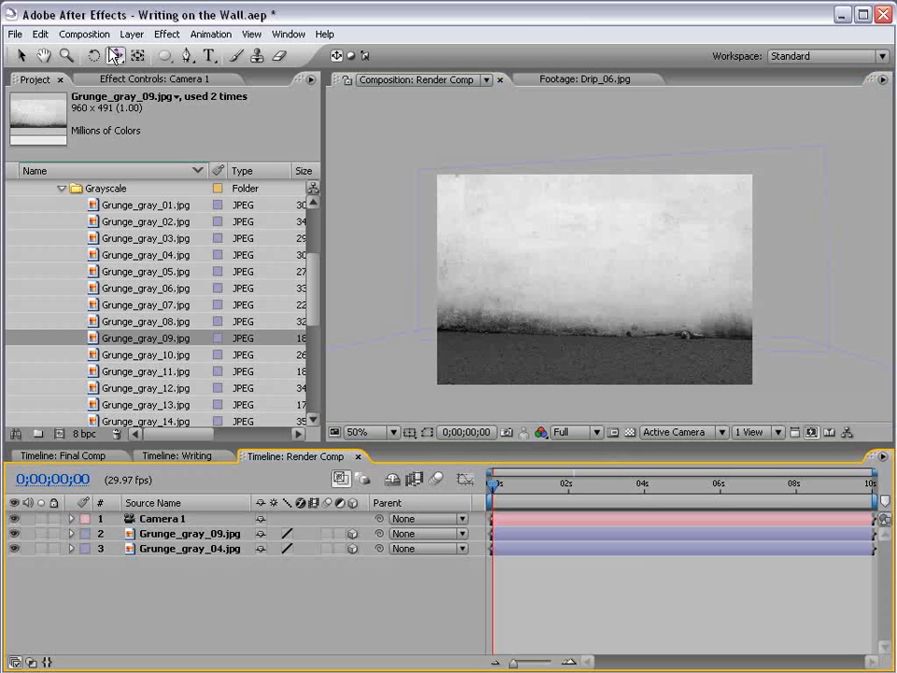
# Step: Add a Point light with a pale warm colour, 125% intensity and Casts Shadows off
pyautogui.click(131, 33)
pyautogui.moveTo(131, 54)
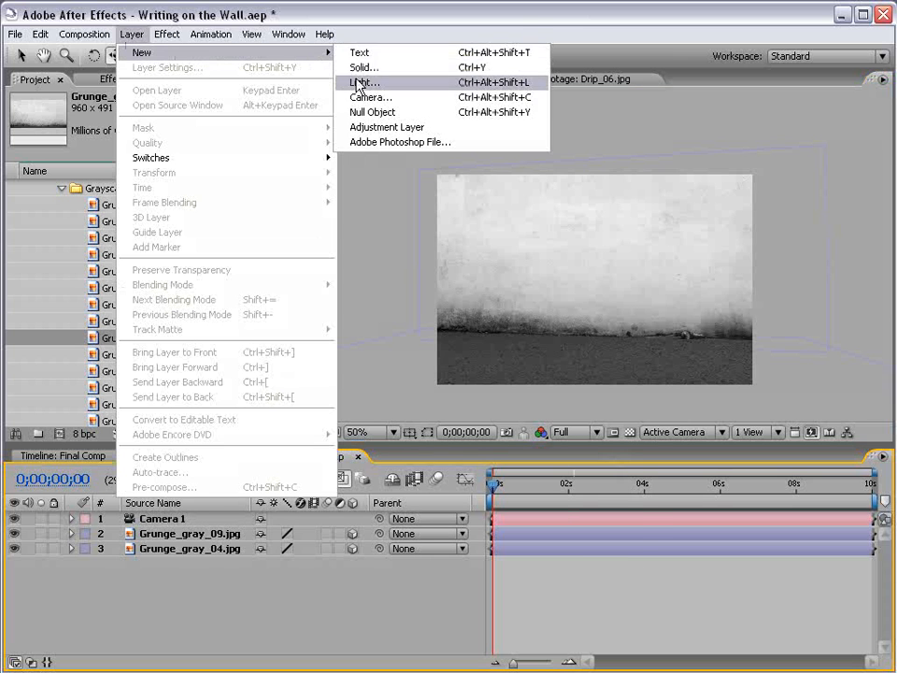
pyautogui.click(356, 83)
pyautogui.click(478, 383)
pyautogui.moveTo(239, 265); pyautogui.dragTo(214, 245)
pyautogui.click(439, 452)
pyautogui.click(575, 240)
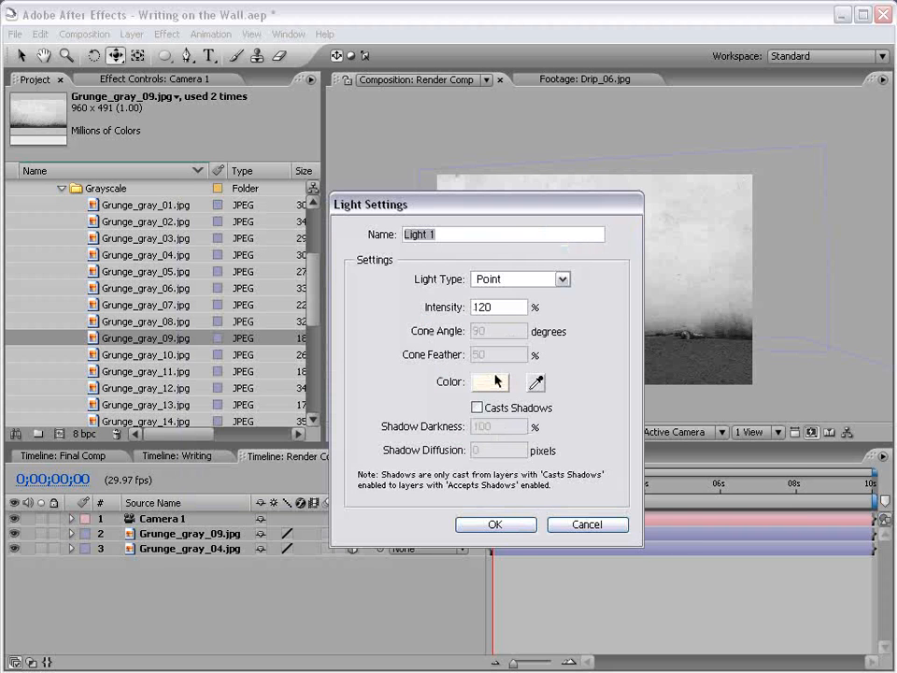
pyautogui.write('12')
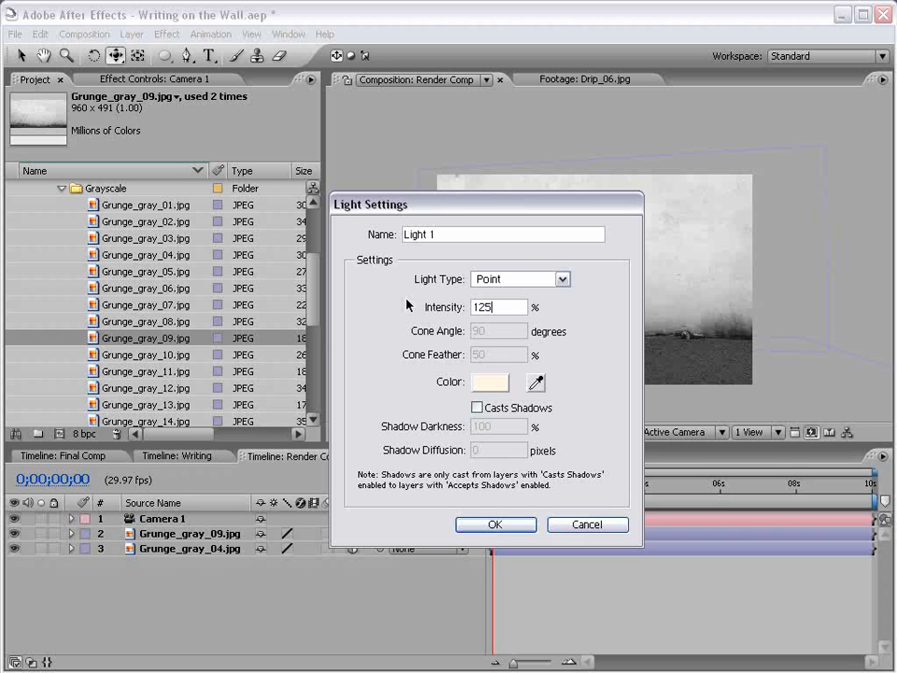
pyautogui.click(496, 525)
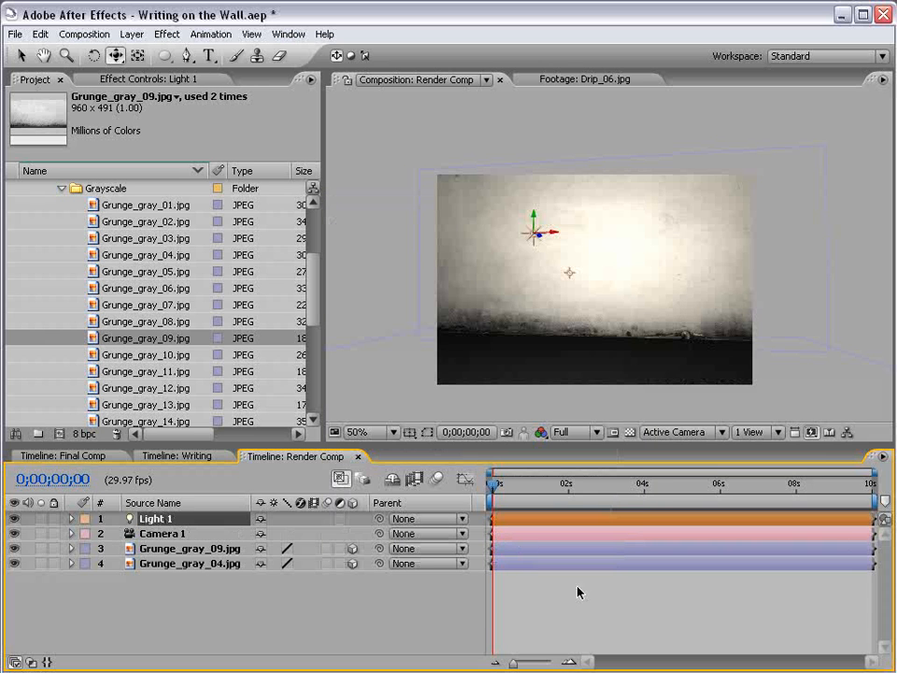
# Step: Move the point light in depth and toward the upper-left corner of the wall
pyautogui.press('v')
pyautogui.click(536, 235)
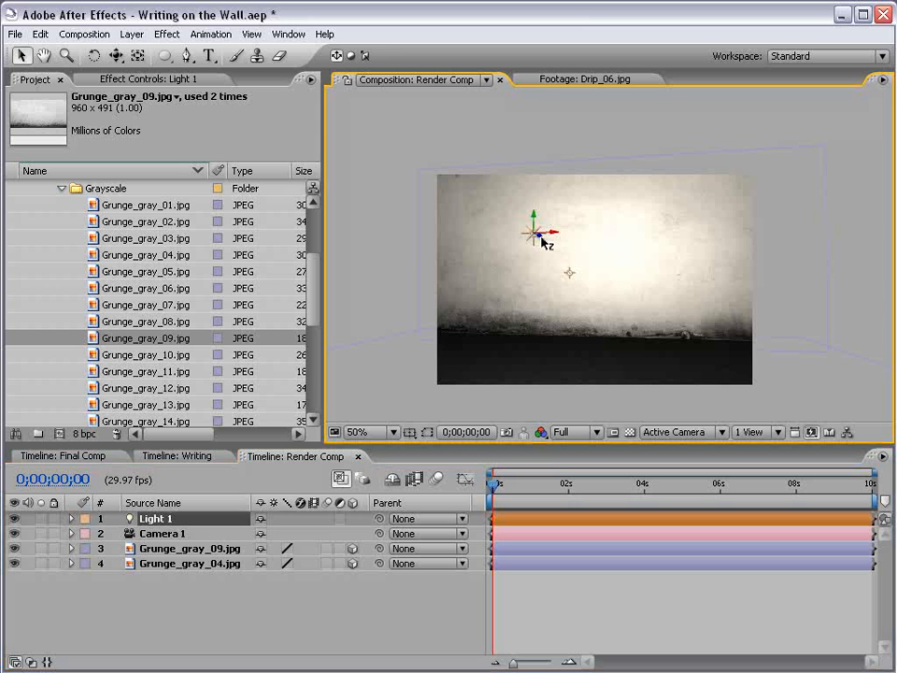
pyautogui.moveTo(542, 241); pyautogui.dragTo(482, 220)
pyautogui.moveTo(439, 173); pyautogui.dragTo(440, 148)
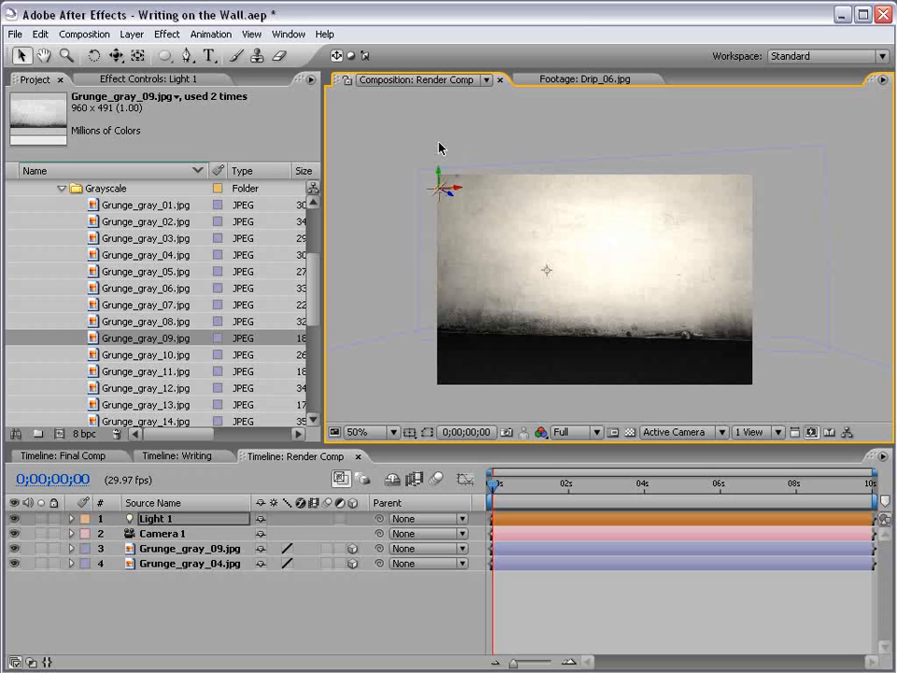
# Step: Apply Curves to the Grunge_gray_04.jpg floor layer and raise the curve's midtones and shadows to brighten it
pyautogui.click(202, 564)
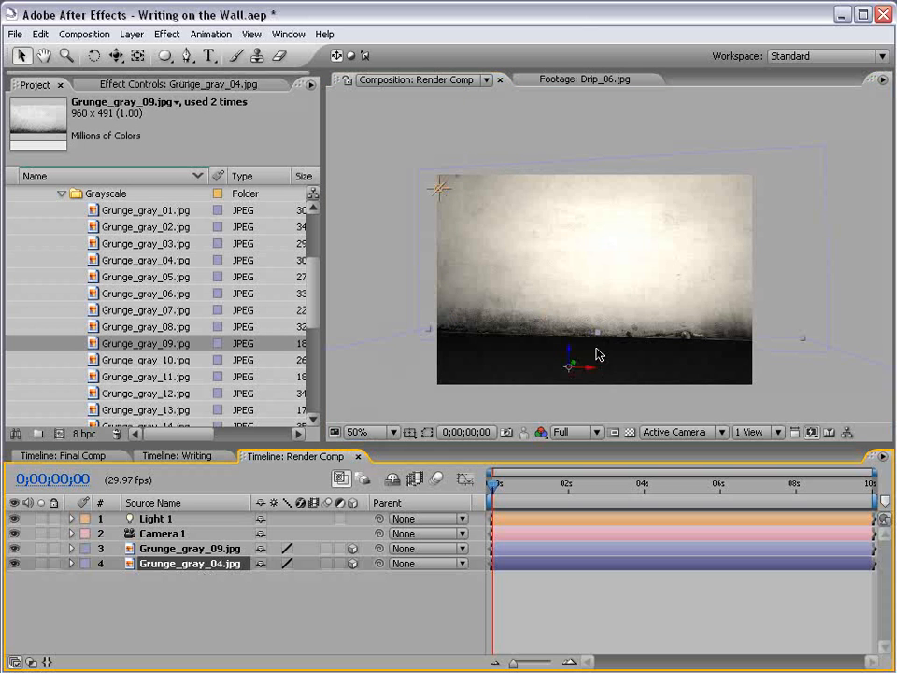
pyautogui.scroll(1, 601, 370)
pyautogui.press('space')
pyautogui.moveTo(601, 369); pyautogui.dragTo(608, 264)
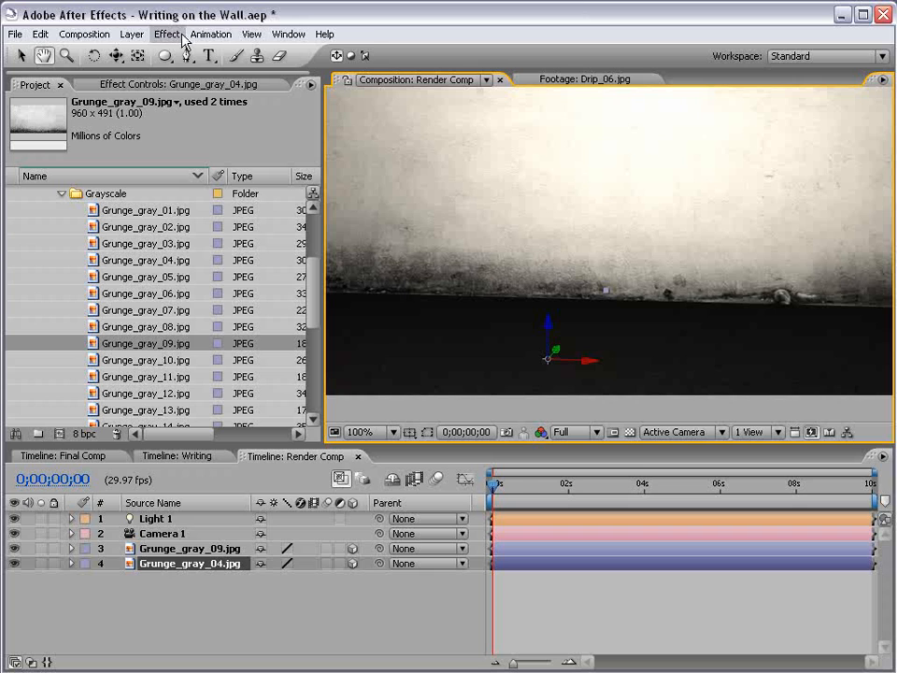
pyautogui.click(168, 33)
pyautogui.moveTo(210, 206)
pyautogui.click(411, 402)
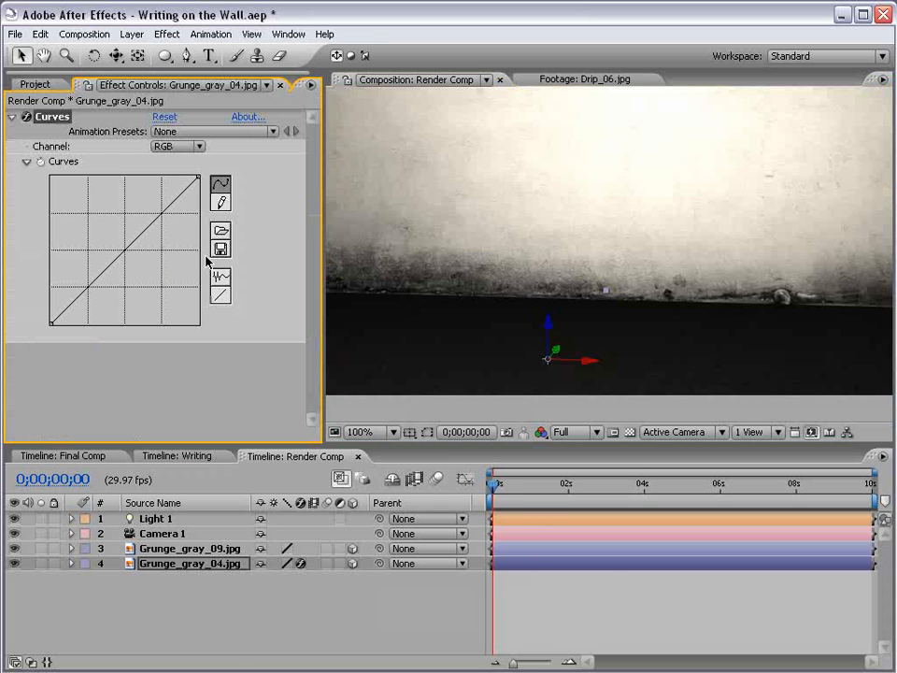
pyautogui.moveTo(125, 250); pyautogui.dragTo(100, 226)
pyautogui.moveTo(52, 295); pyautogui.dragTo(72, 287)
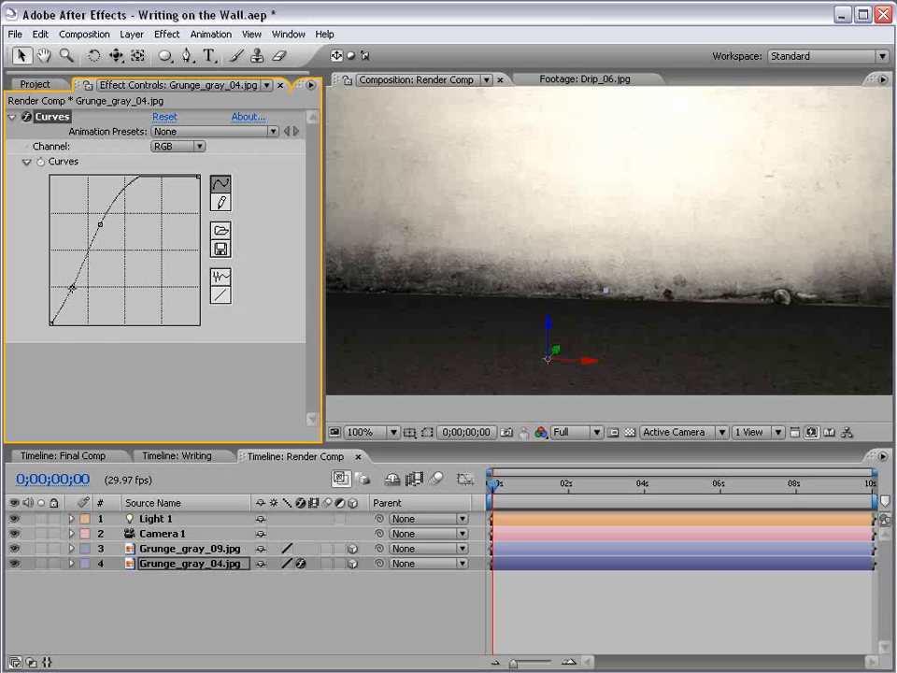
pyautogui.click(720, 603)
pyautogui.scroll(-1, 613, 309)
pyautogui.moveTo(608, 222); pyautogui.dragTo(605, 268)
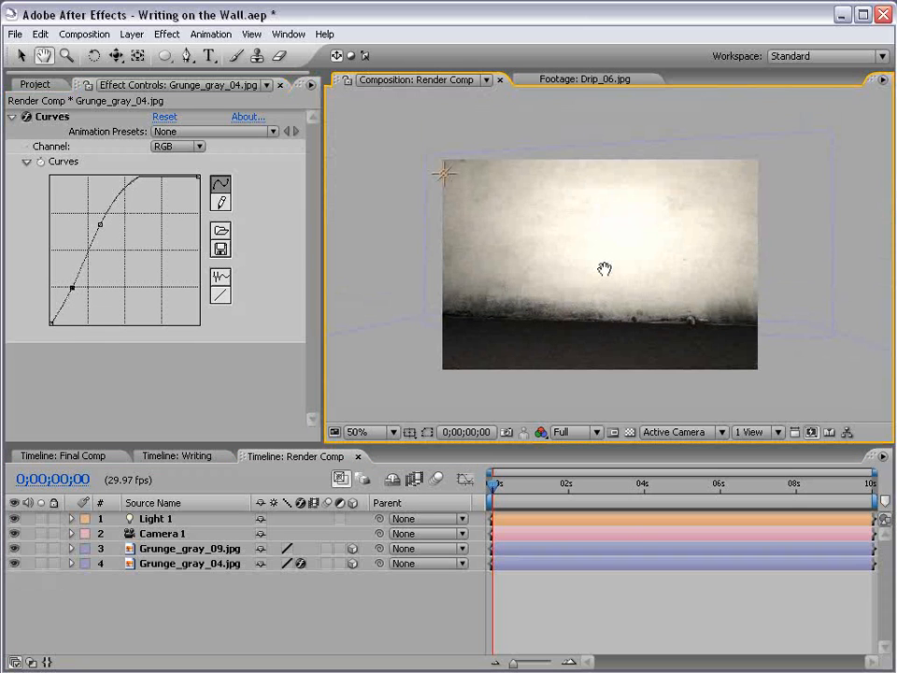
# Step: Add the Writing comp to Render Comp as the topmost layer and make it 3D, viewing it at 0;00;01;15
pyautogui.click(35, 84)
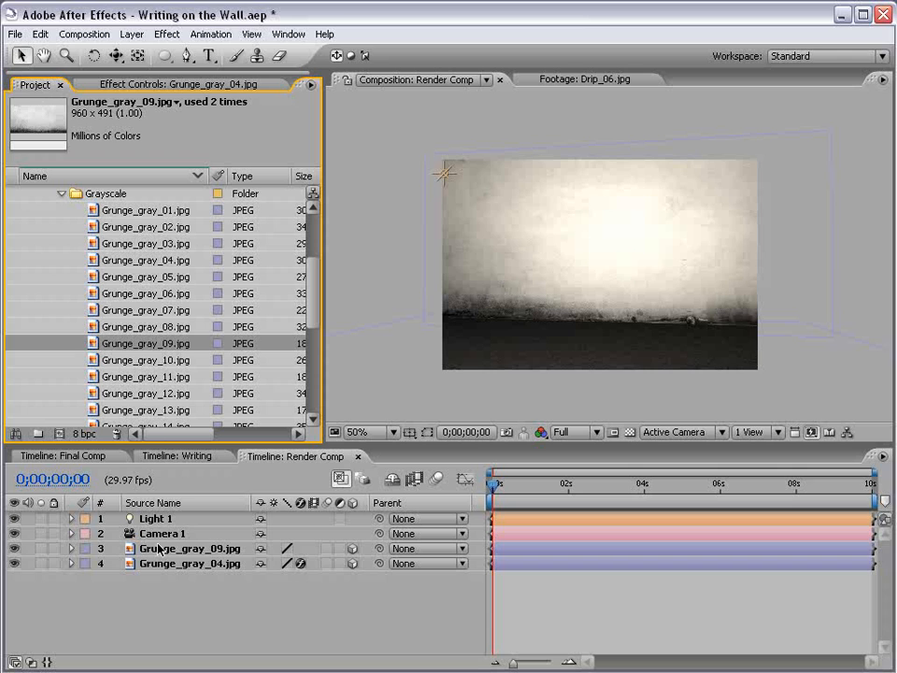
pyautogui.scroll(3, 239, 201)
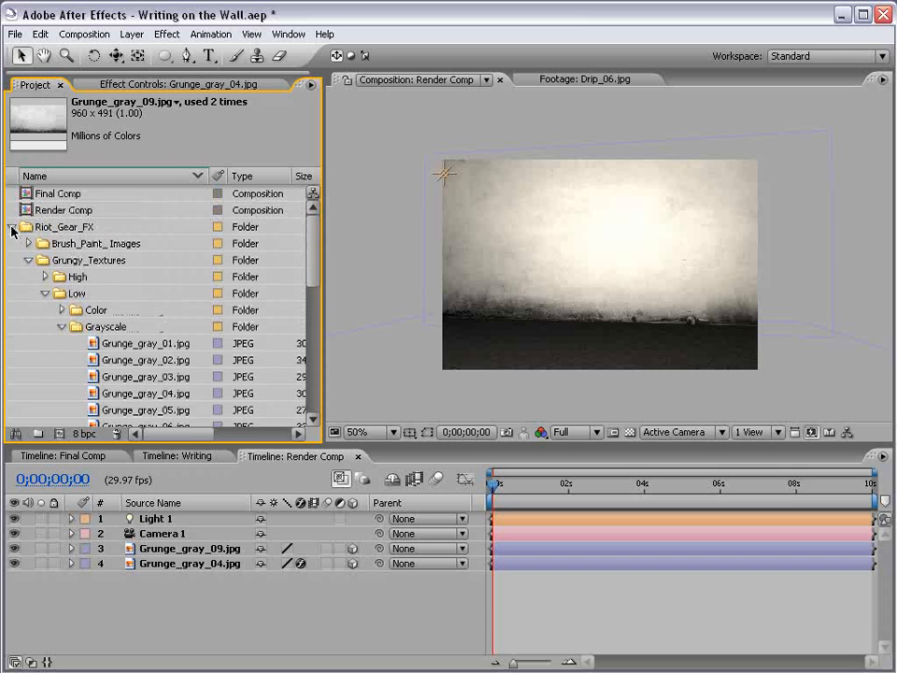
pyautogui.click(12, 227)
pyautogui.click(28, 261)
pyautogui.moveTo(28, 263); pyautogui.dragTo(599, 252)
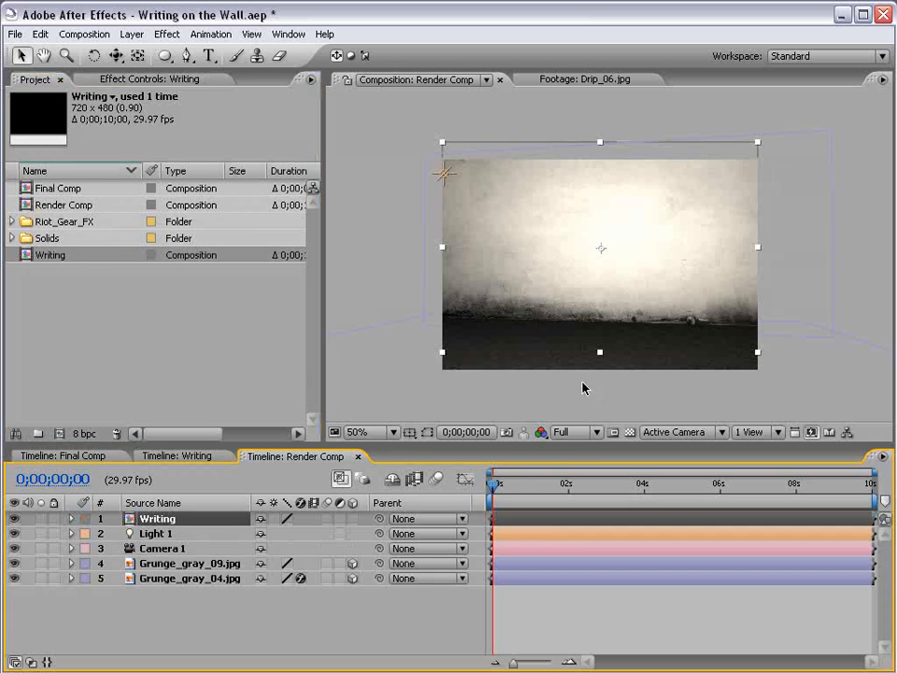
pyautogui.moveTo(494, 484); pyautogui.dragTo(549, 486)
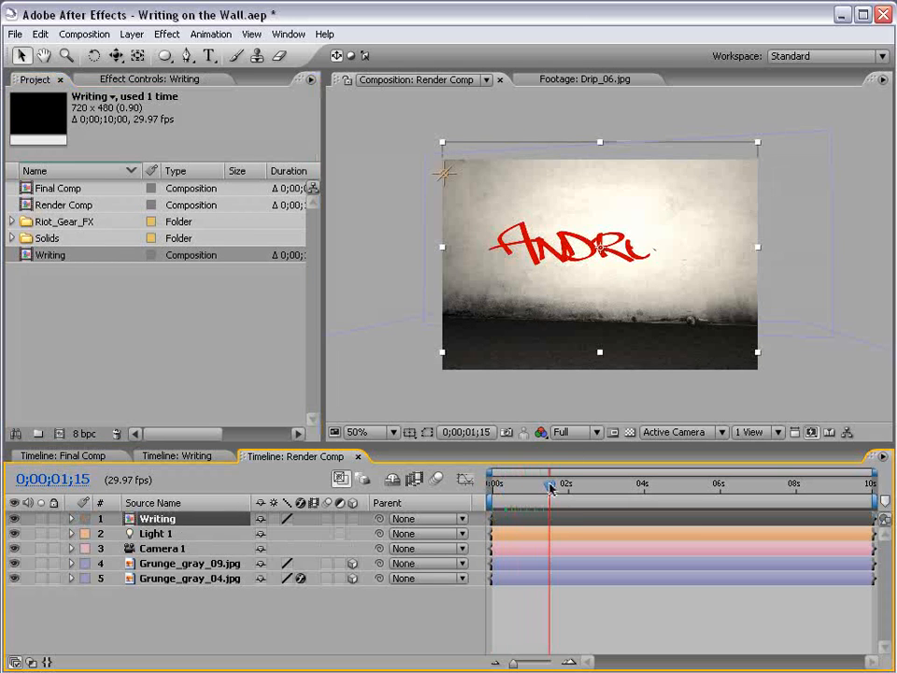
pyautogui.click(352, 520)
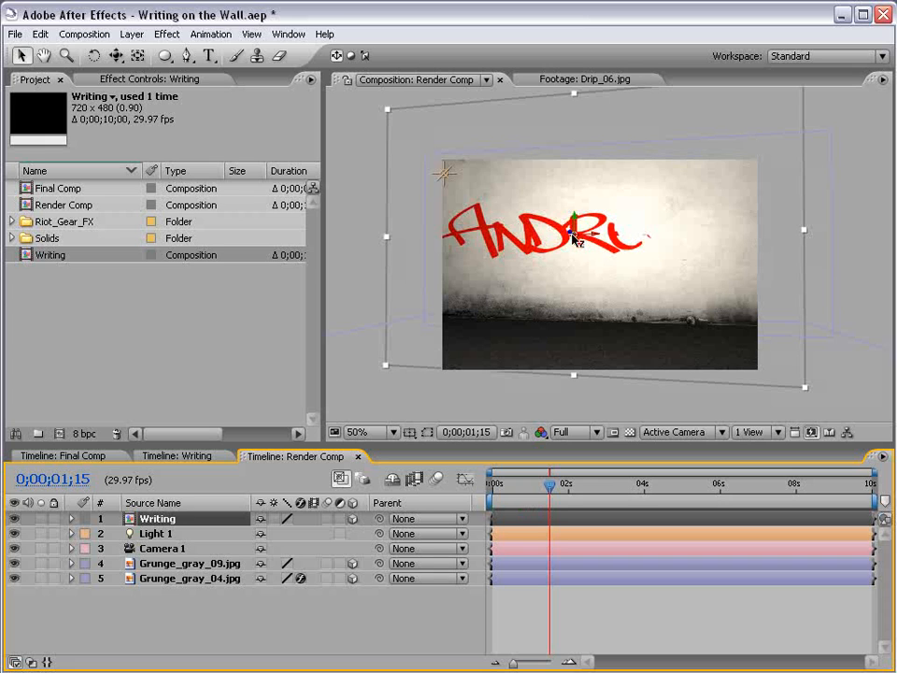
# Step: Copy the Grunge_gray_09.jpg wall's Position to the Writing layer so it sits at 384.0, 177.5, 260.3
pyautogui.click(215, 563)
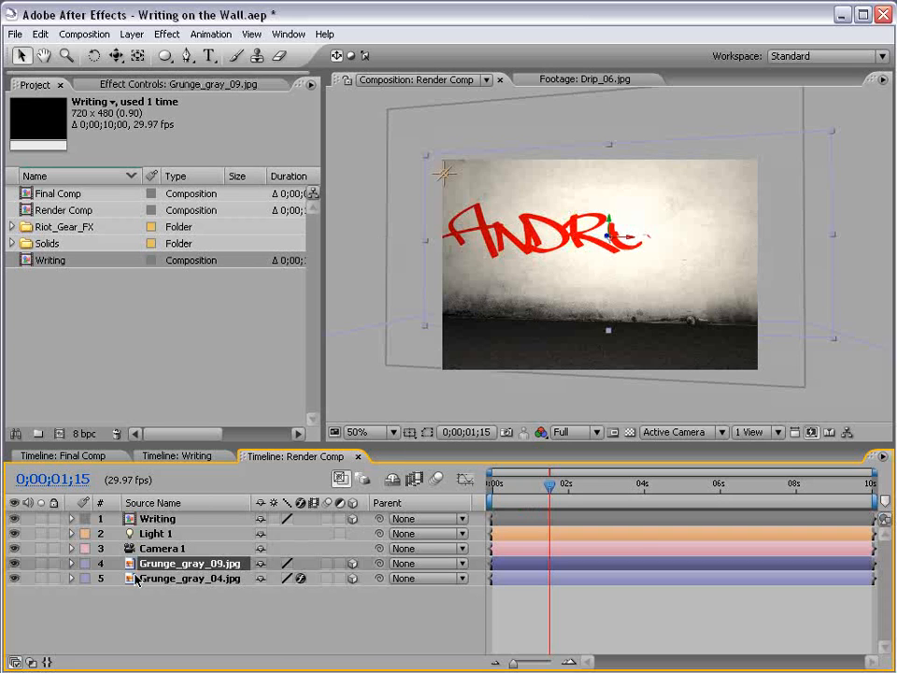
pyautogui.press('p')
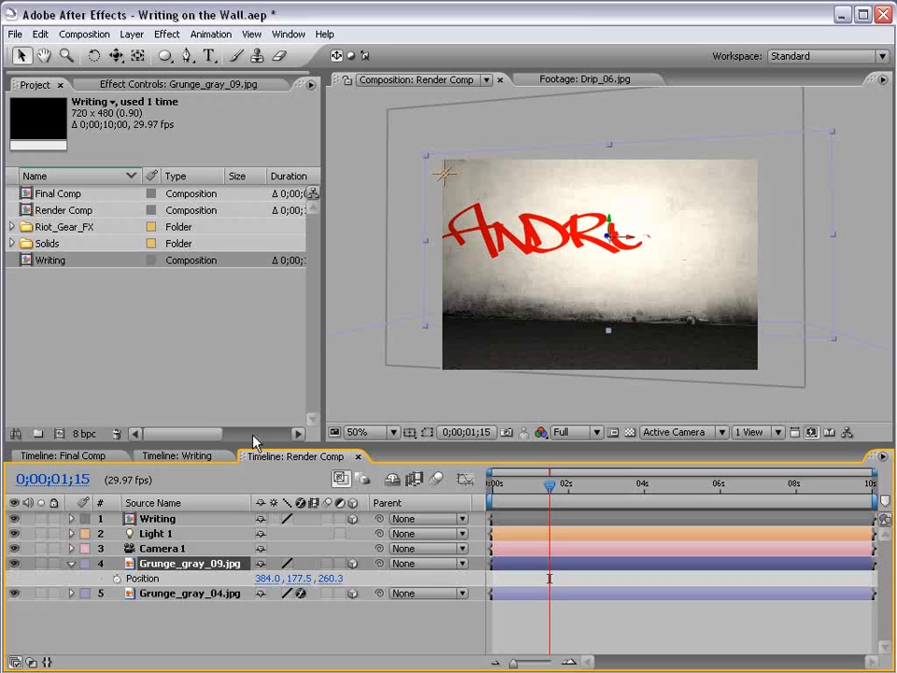
pyautogui.click(145, 578)
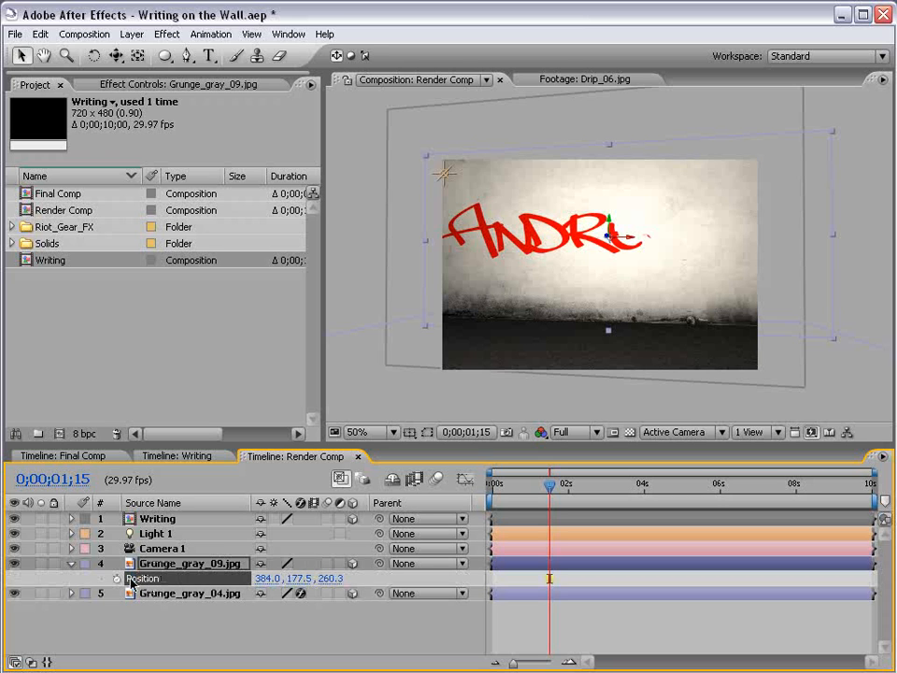
pyautogui.click(40, 35)
pyautogui.click(65, 118)
pyautogui.click(157, 523)
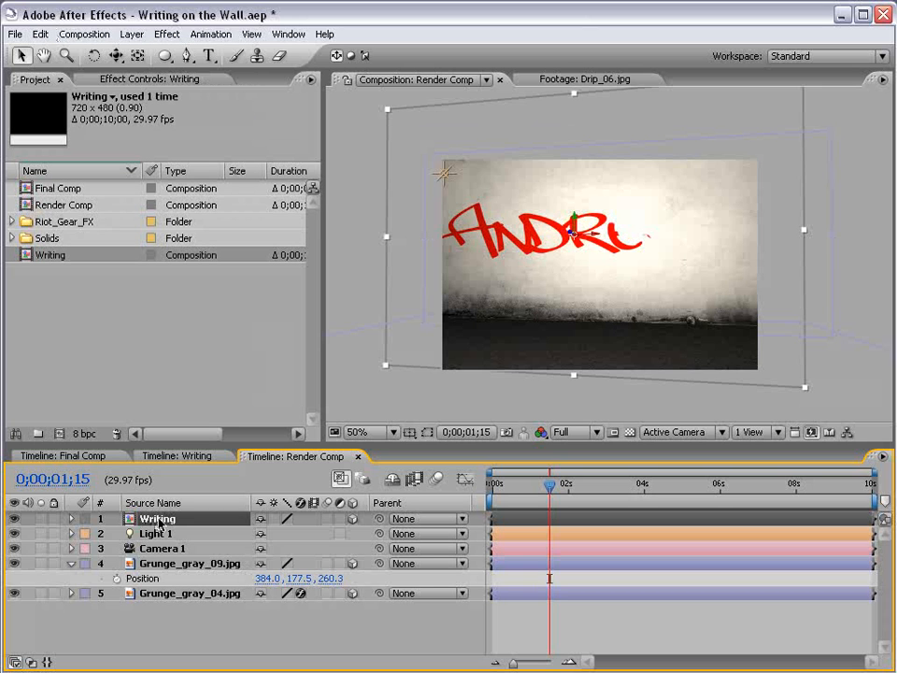
pyautogui.press('p')
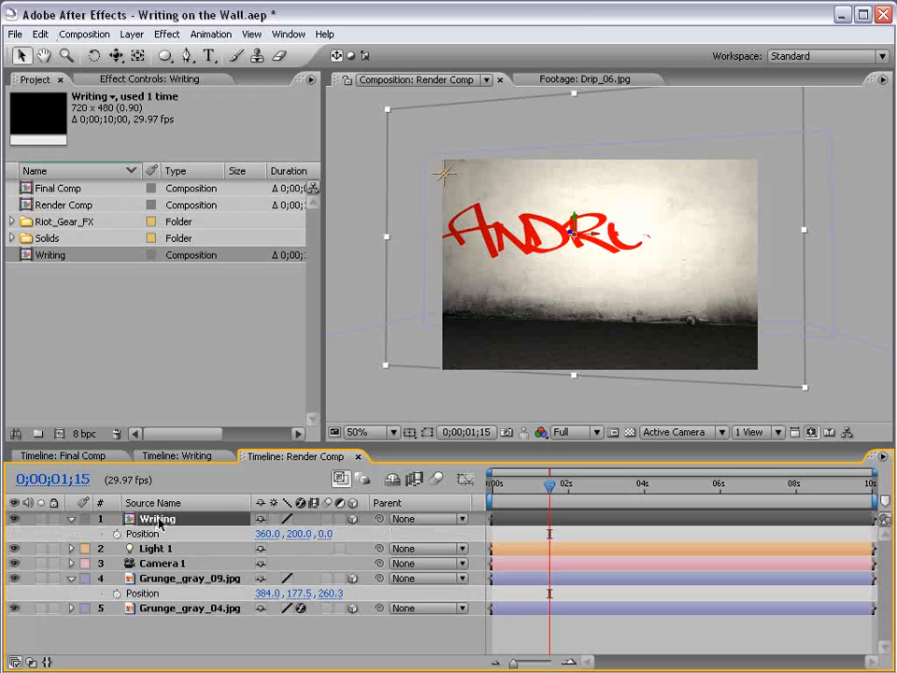
pyautogui.click(152, 533)
pyautogui.hotkey('ctrl', 'v')
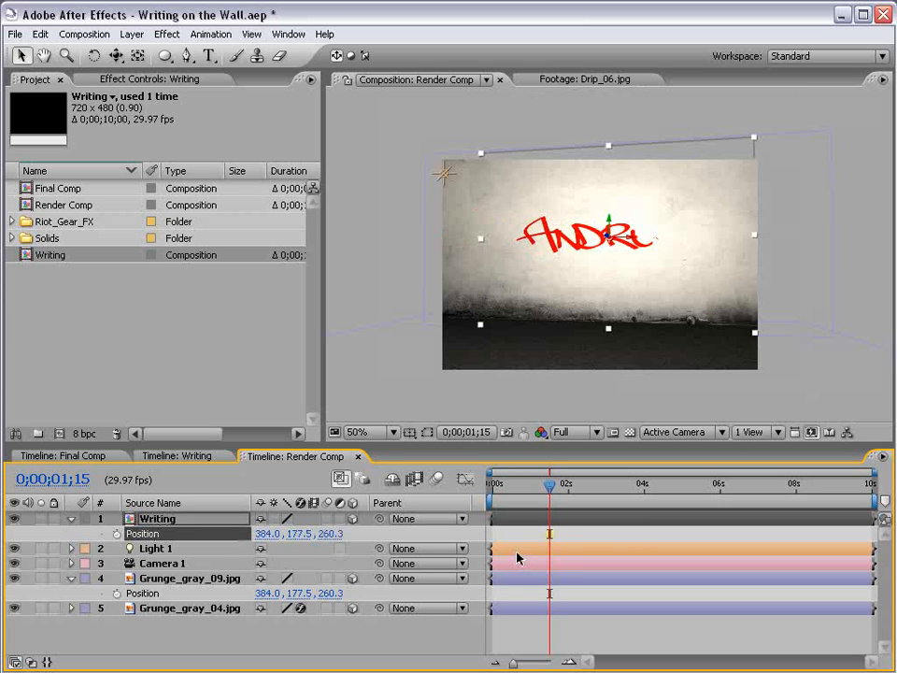
pyautogui.click(544, 534)
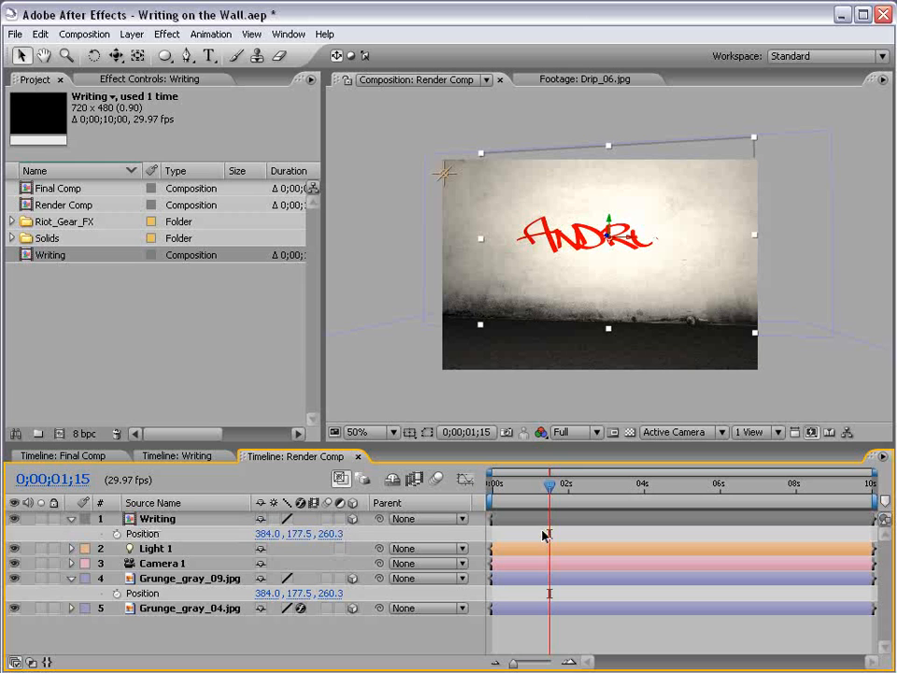
pyautogui.click(71, 579)
# Step: Set the Writing layer's blending mode to Classic Color Burn
pyautogui.scroll(1, 577, 260)
pyautogui.scroll(-1, 578, 248)
pyautogui.press('space')
pyautogui.moveTo(569, 233); pyautogui.dragTo(573, 257)
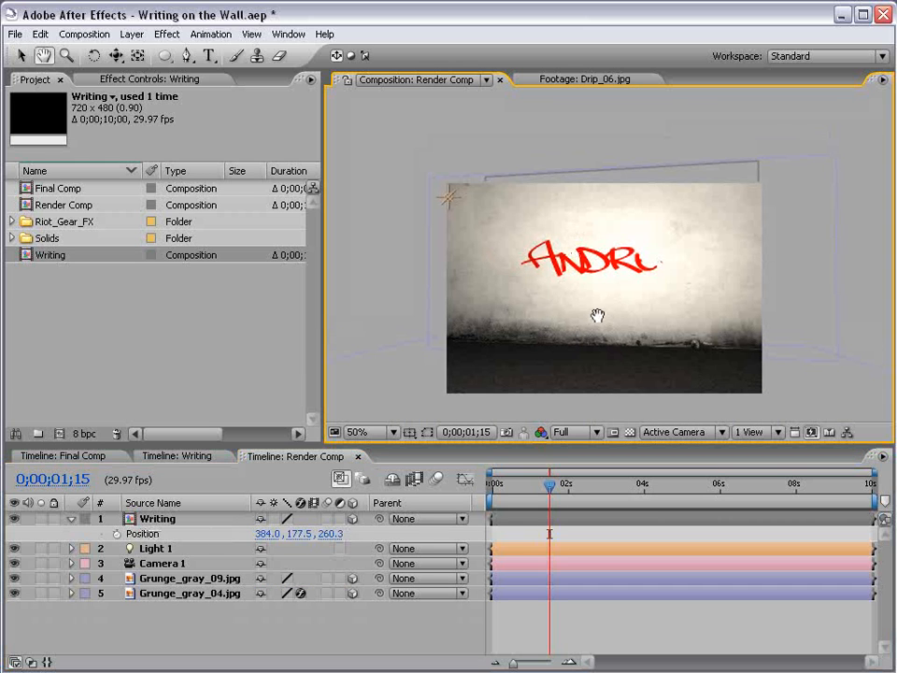
pyautogui.moveTo(580, 310); pyautogui.dragTo(576, 279)
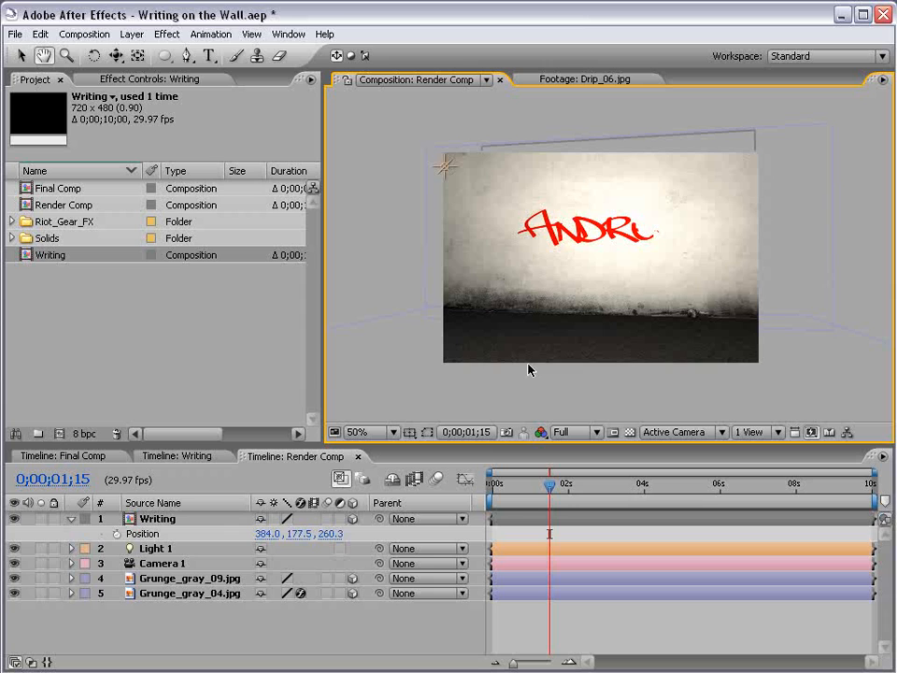
pyautogui.press('F4')
pyautogui.click(281, 519)
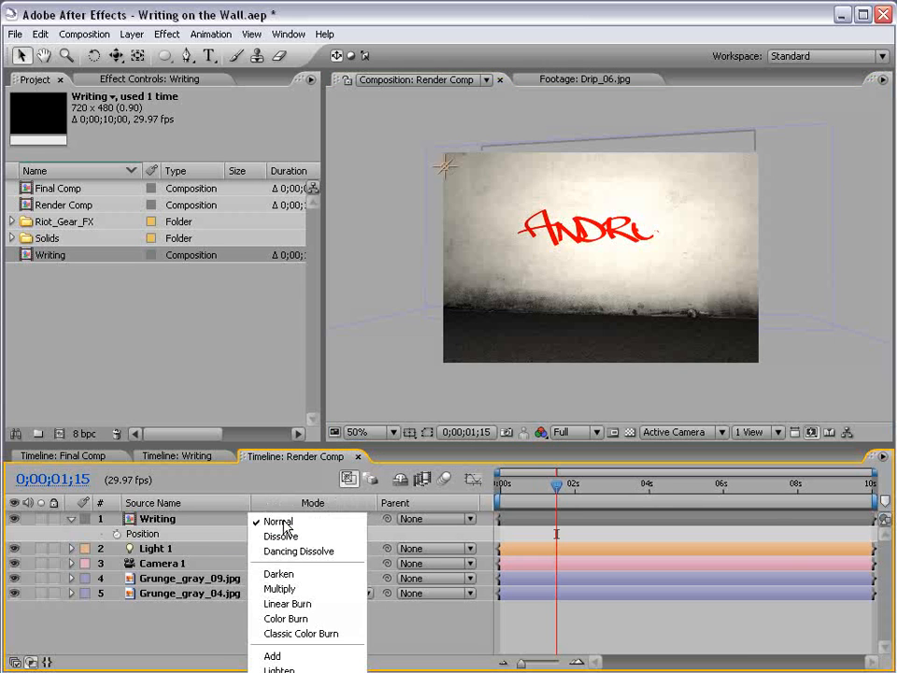
pyautogui.click(329, 636)
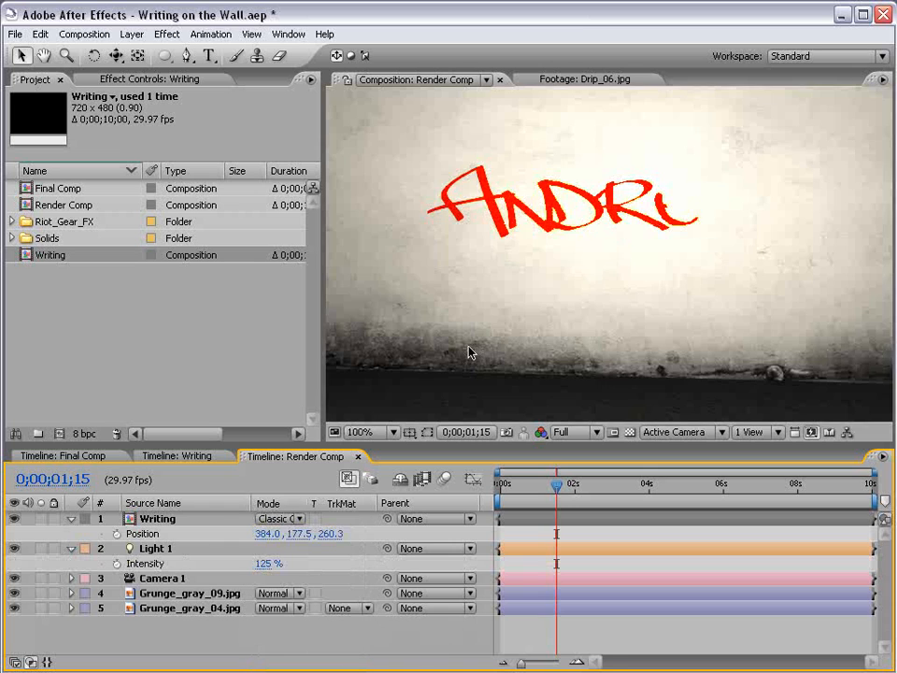
# Step: Lower Light 1's intensity to 98%
pyautogui.scroll(-1, 470, 351)
pyautogui.moveTo(625, 220); pyautogui.dragTo(608, 240)
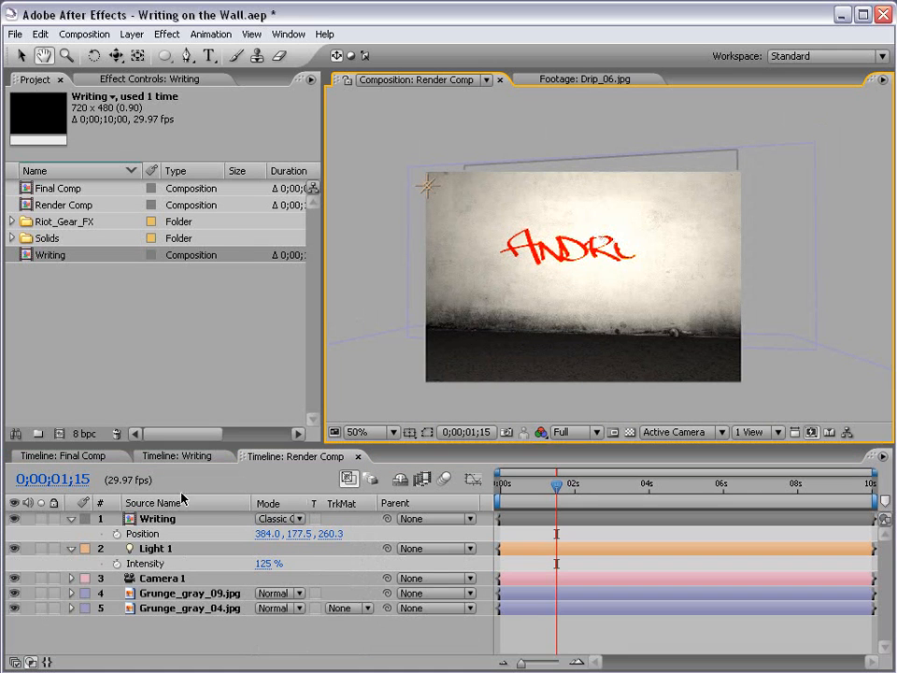
pyautogui.click(127, 550)
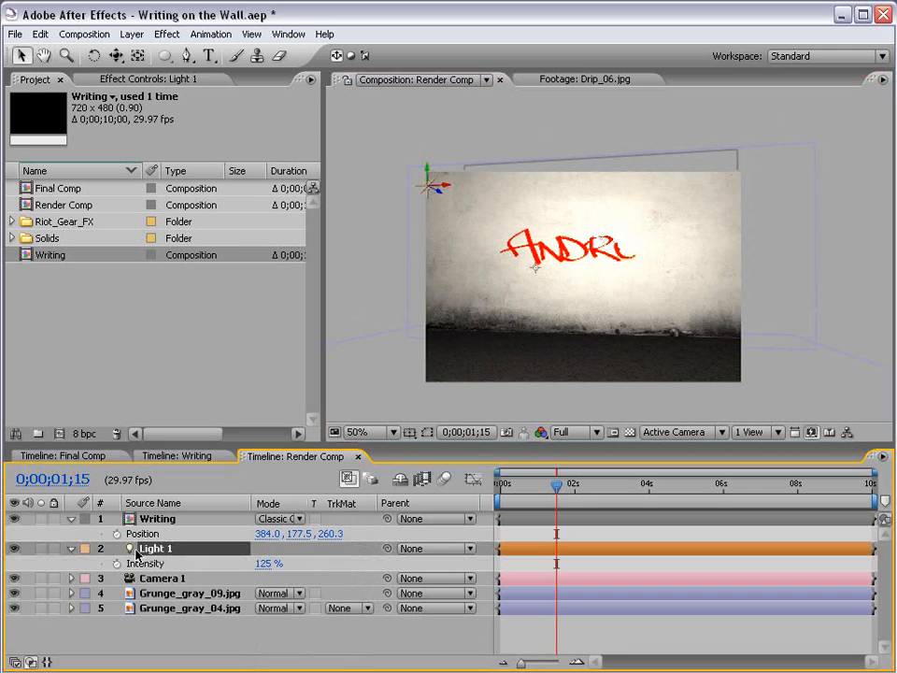
pyautogui.click(237, 568)
pyautogui.moveTo(270, 564); pyautogui.dragTo(245, 566)
pyautogui.click(470, 618)
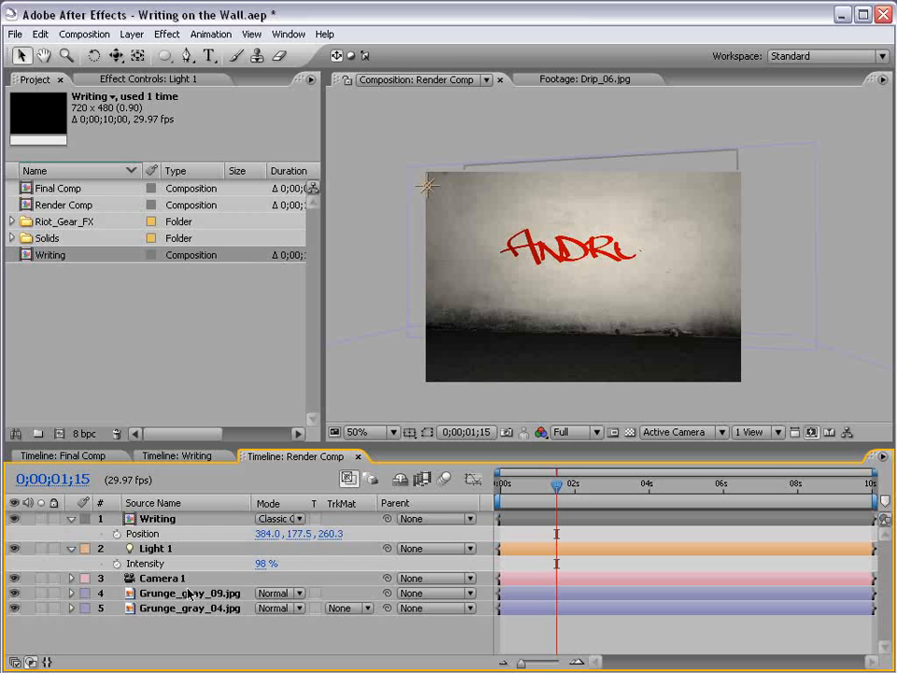
# Step: Rename the Grunge_gray_09.jpg layer as Wall and the Grunge_gray_04.jpg layer as Floor
pyautogui.click(146, 594)
pyautogui.press('Return')
pyautogui.write('Wall')
pyautogui.press('Return')
pyautogui.click(193, 609)
pyautogui.press('Return')
pyautogui.write('Floor')
pyautogui.press('Return')
# Step: Apply Curves to the Wall layer and pull the lower part of the curve down to deepen its shadows
pyautogui.click(169, 597)
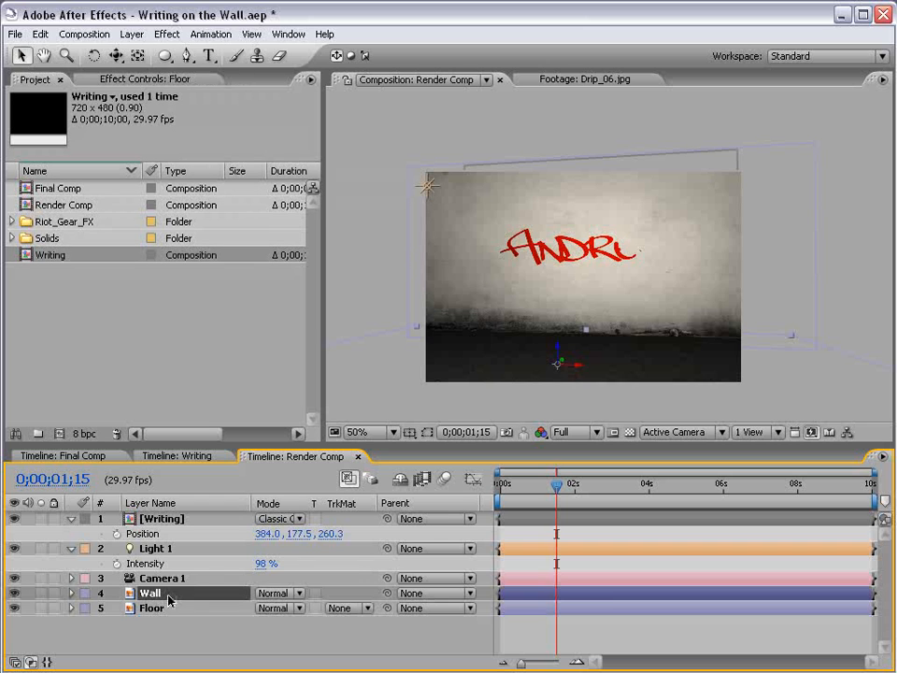
pyautogui.click(169, 34)
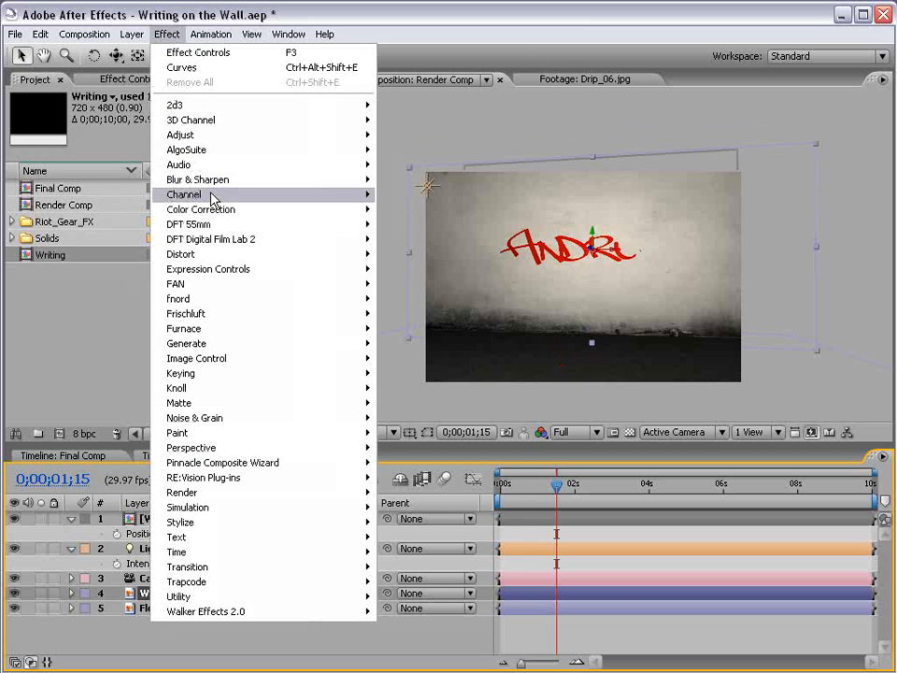
pyautogui.moveTo(305, 211)
pyautogui.click(425, 403)
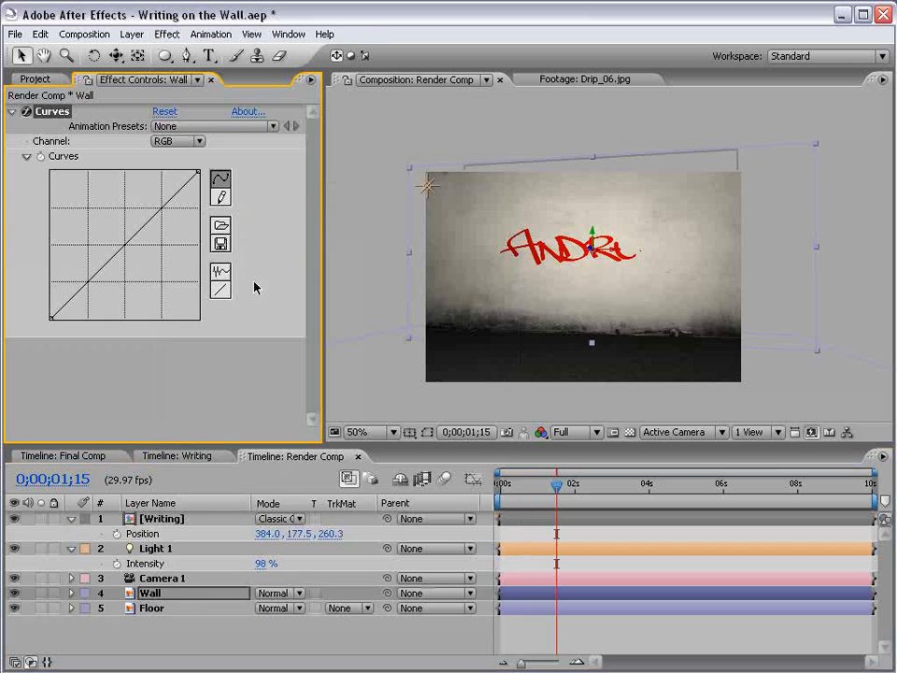
pyautogui.moveTo(98, 273); pyautogui.dragTo(96, 291)
pyautogui.moveTo(144, 244); pyautogui.dragTo(164, 220)
pyautogui.moveTo(100, 292); pyautogui.dragTo(101, 302)
pyautogui.moveTo(161, 221); pyautogui.dragTo(207, 243)
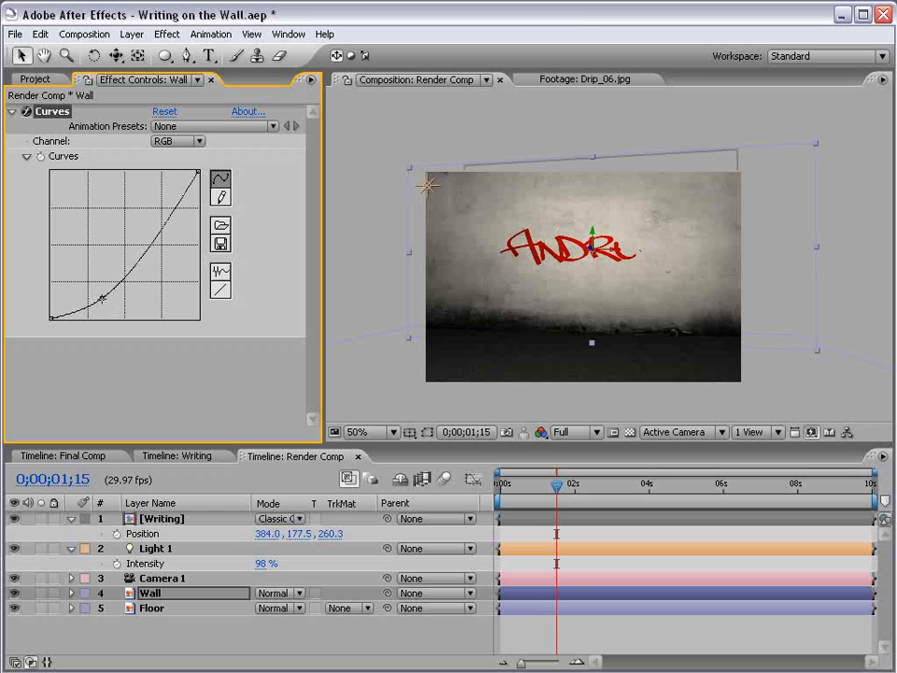
# Step: Set Light 1's intensity to 100%
pyautogui.scroll(1, 631, 301)
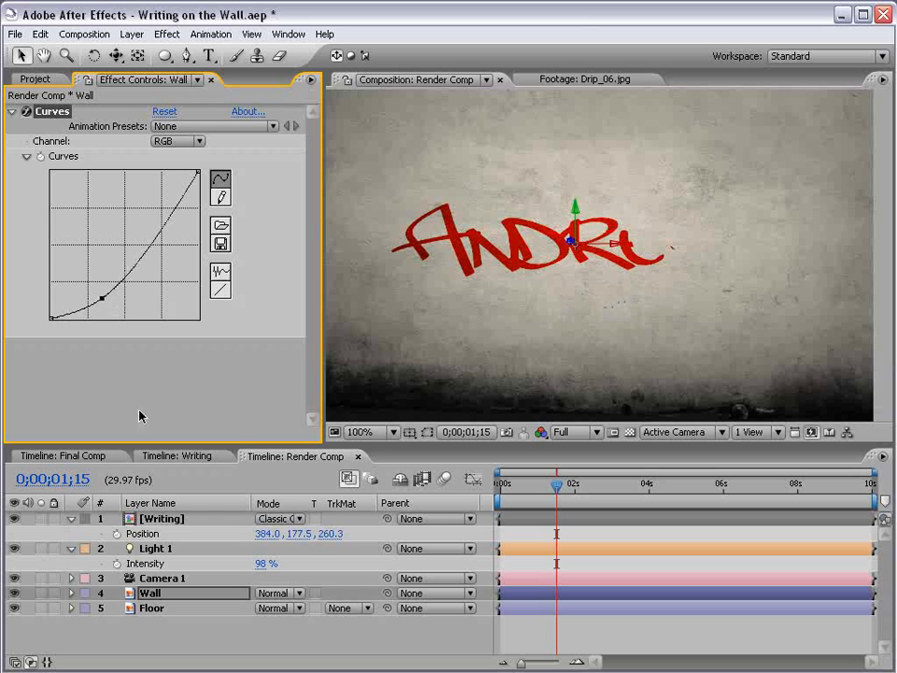
pyautogui.moveTo(258, 571); pyautogui.dragTo(302, 576)
pyautogui.click(265, 563)
pyautogui.write('100')
pyautogui.press('Return')
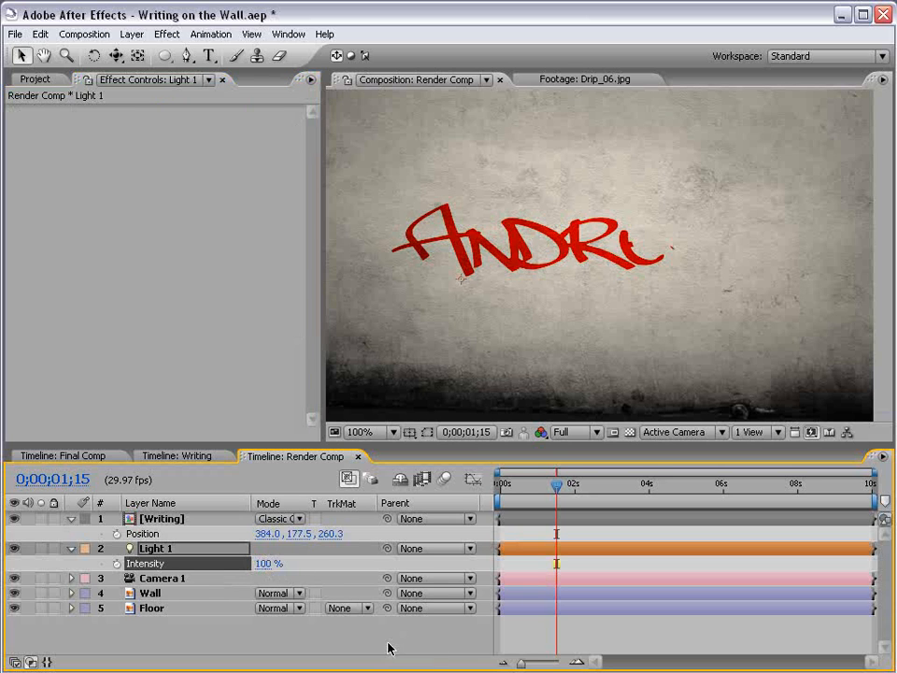
# Step: At 0;00;02;17, orbit Camera 1 to about 184.9, 207.6, -439.2 so the wall is seen at an angle
pyautogui.scroll(-2, 528, 262)
pyautogui.click(522, 486)
pyautogui.moveTo(522, 486); pyautogui.dragTo(596, 486)
pyautogui.press('c')
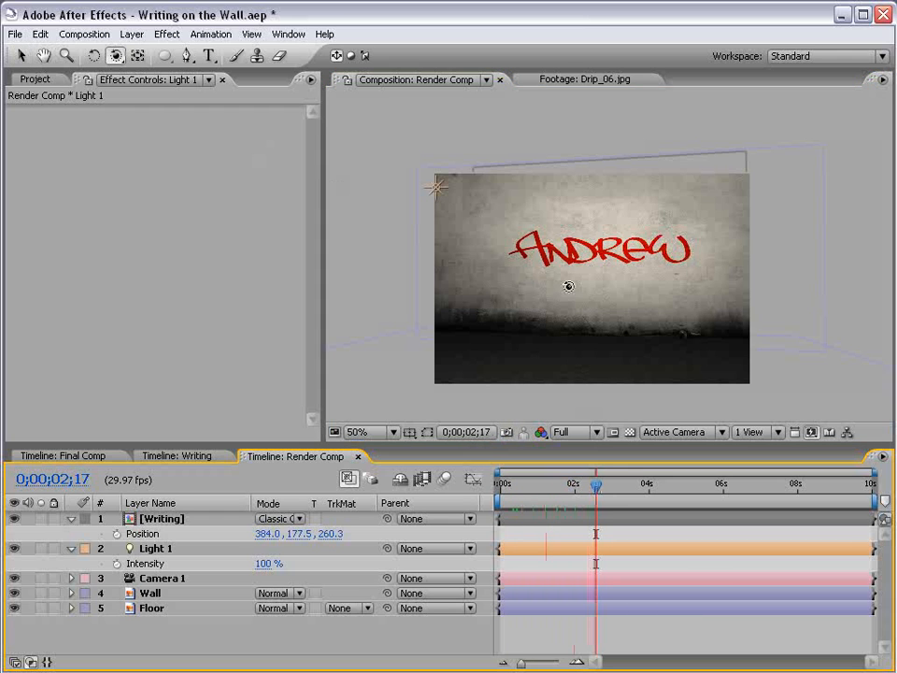
pyautogui.moveTo(569, 314); pyautogui.dragTo(601, 314)
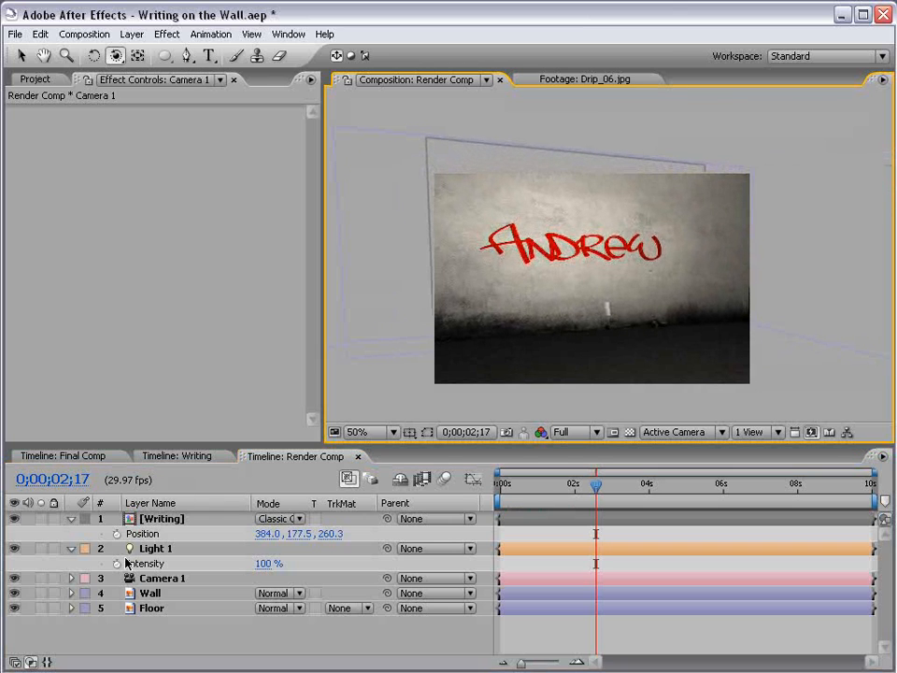
# Step: Reveal Camera 1's Point of Interest and Position and keyframe both at 0;00;02;17
pyautogui.click(149, 581)
pyautogui.press('p')
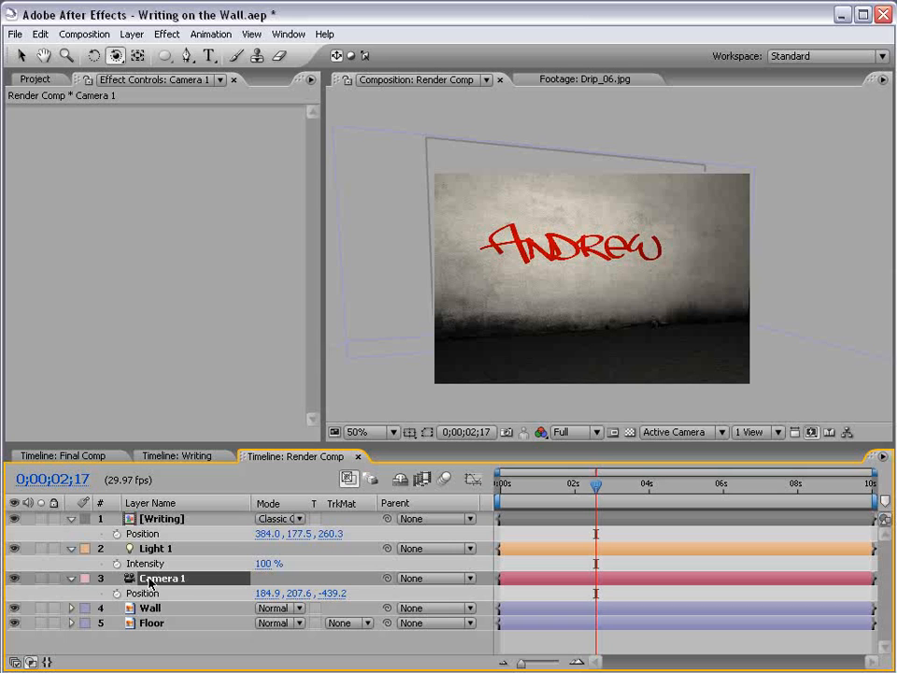
pyautogui.hotkey('shift', 'a')
pyautogui.click(116, 593)
pyautogui.click(116, 608)
# Step: At the first frame, orbit Camera 1 to the opposite side, to about 558.1, 207.6, -442.1, and scrub through the move
pyautogui.press('Home')
pyautogui.press('c')
pyautogui.press('c')
pyautogui.moveTo(662, 310); pyautogui.dragTo(615, 310)
pyautogui.press('v')
pyautogui.moveTo(501, 484); pyautogui.dragTo(553, 487)
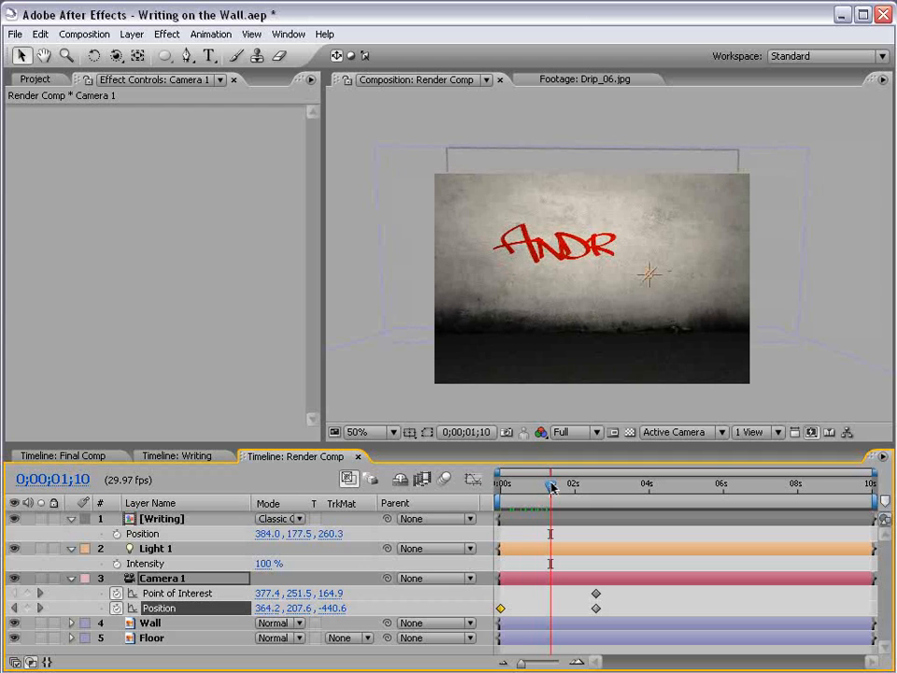
# Step: Orbit Camera 1 farther around at the first frame until the wall's edge shows
pyautogui.press('Home')
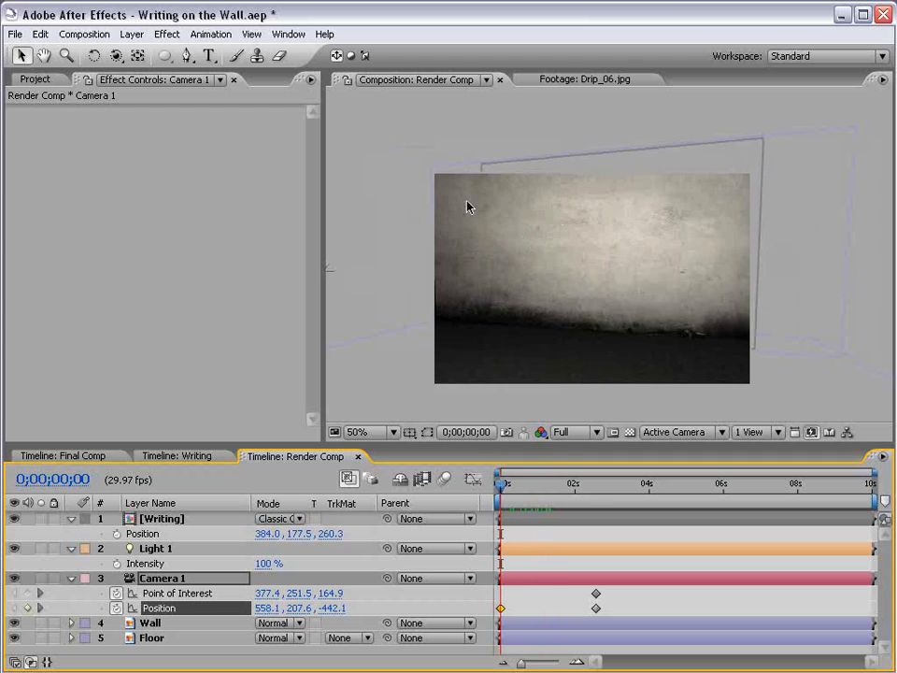
pyautogui.press('c')
pyautogui.moveTo(557, 289); pyautogui.dragTo(598, 304)
pyautogui.click(795, 56)
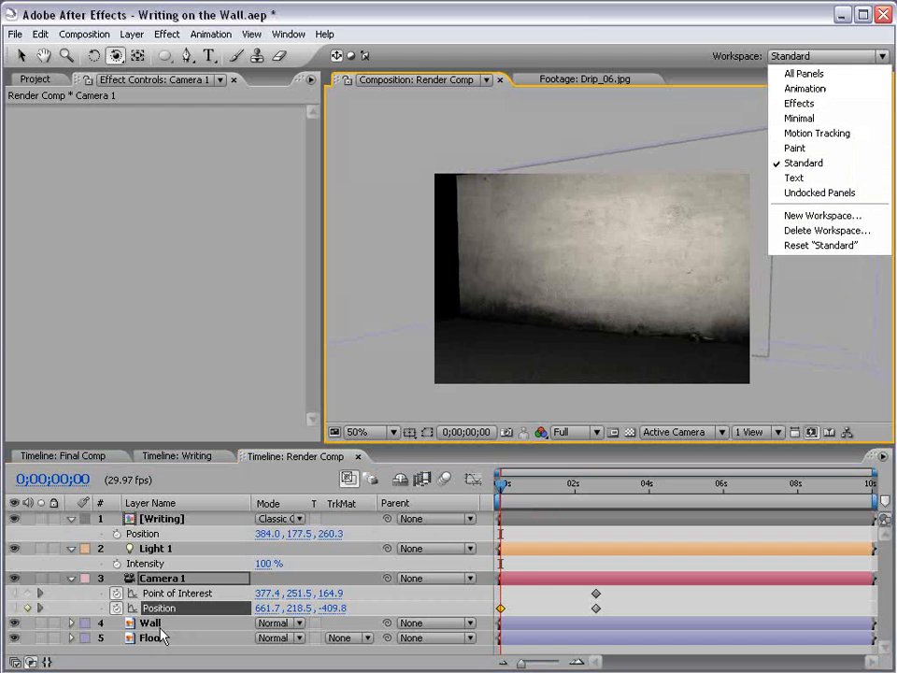
# Step: Apply Motion Tile to the Wall layer with Output Width 190 and Mirror Edges enabled, and orbit the camera to check the extension
pyautogui.click(131, 626)
pyautogui.click(166, 33)
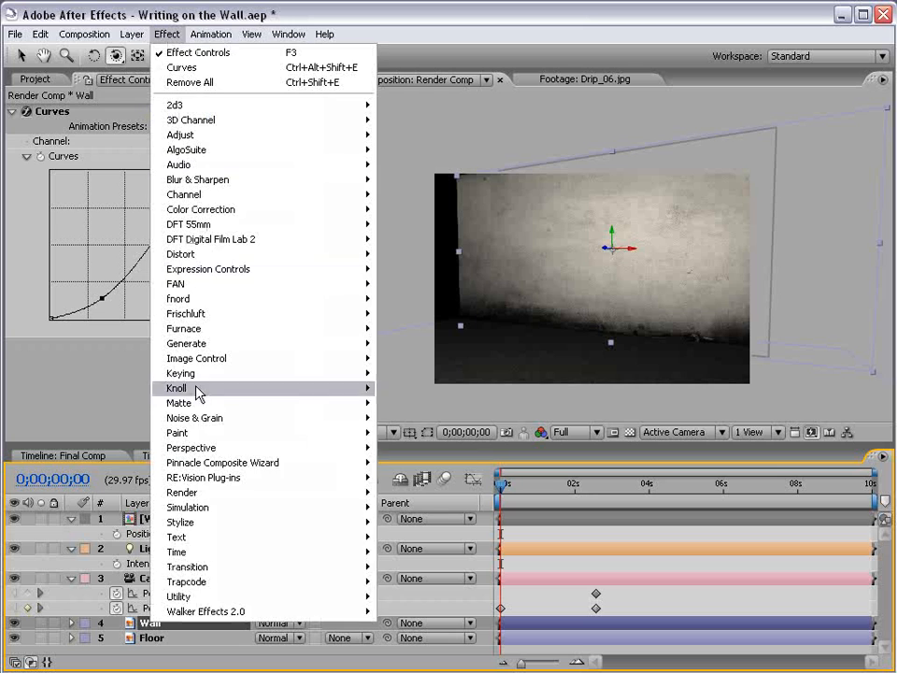
pyautogui.moveTo(200, 523)
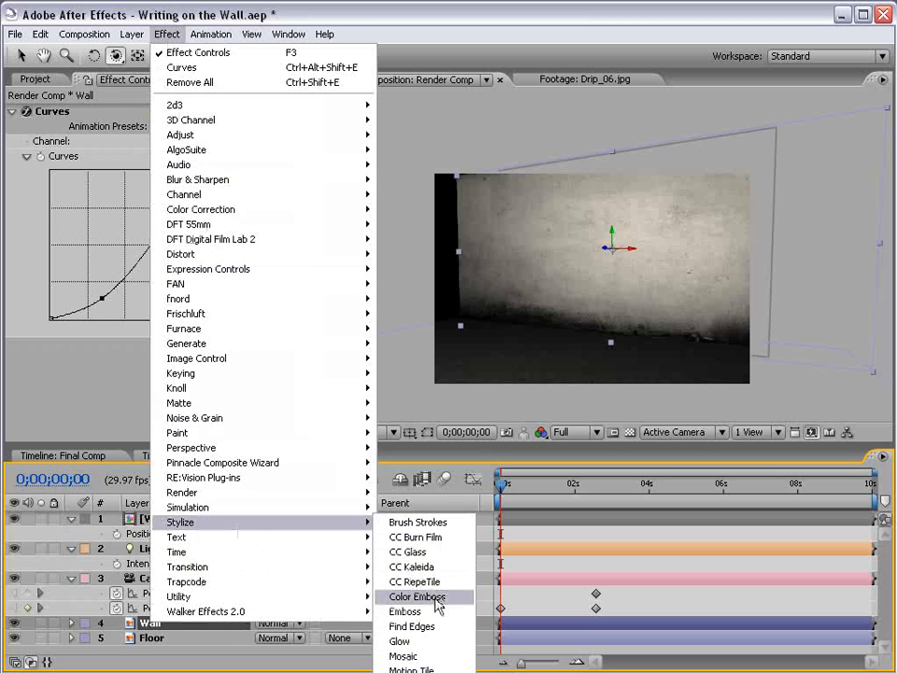
pyautogui.click(411, 669)
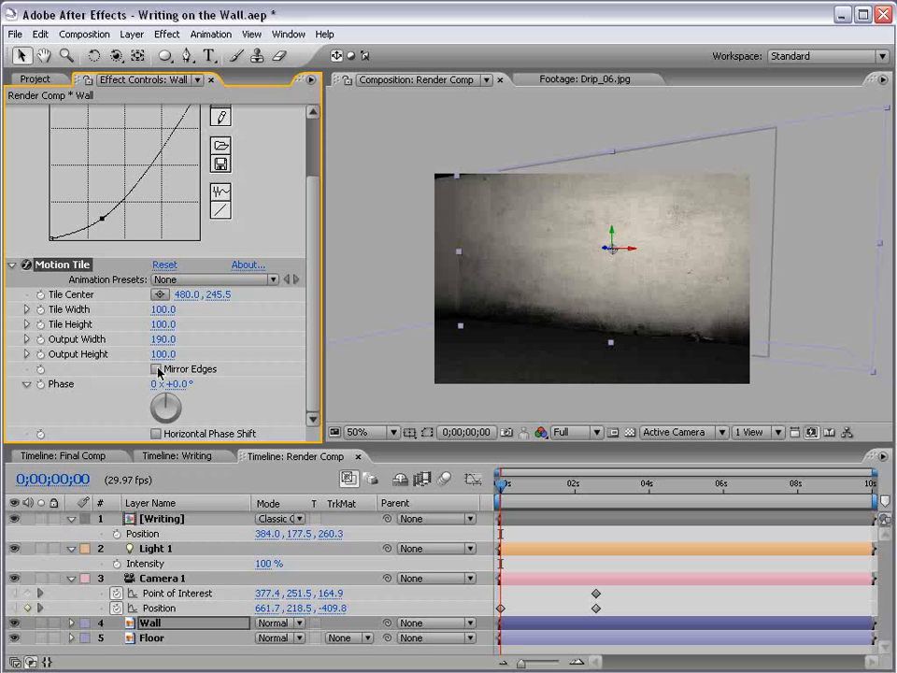
pyautogui.click(156, 369)
pyautogui.press('c')
pyautogui.moveTo(504, 280)
pyautogui.mouseDown()
pyautogui.moveTo(621, 295)
pyautogui.moveTo(505, 285)
pyautogui.mouseUp()
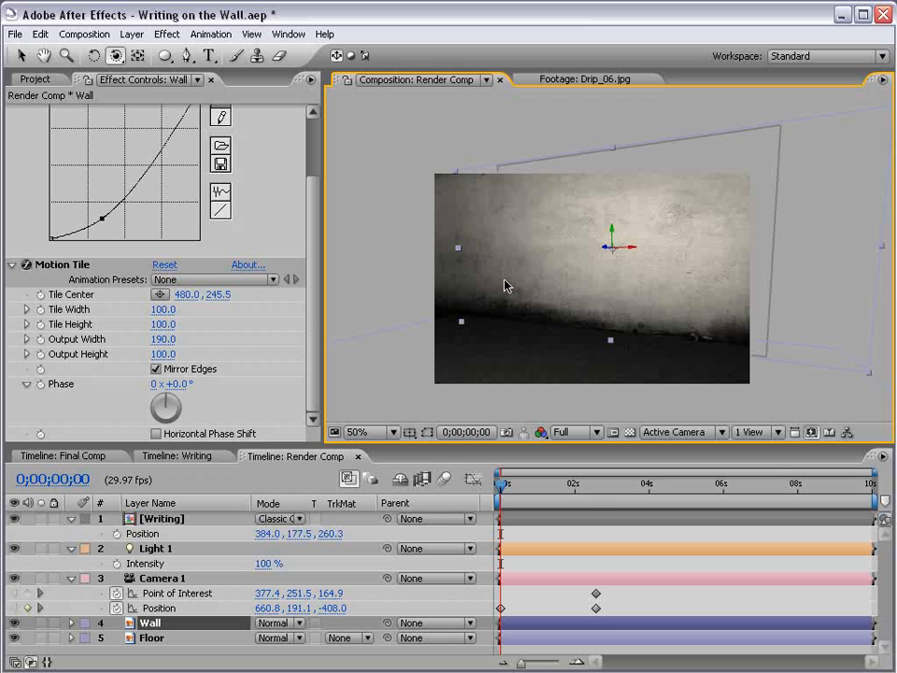
# Step: Remove Motion Tile from the Wall layer and orbit the first-frame camera back to about 534.7, 229.5, -448.6
pyautogui.click(75, 265)
pyautogui.press('Delete')
pyautogui.moveTo(527, 309); pyautogui.dragTo(547, 303)
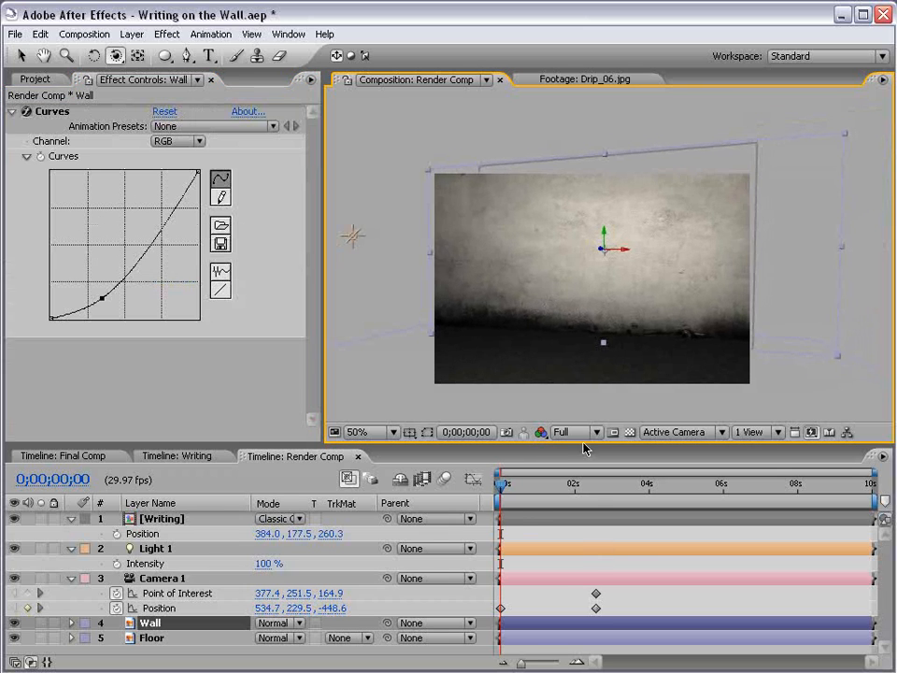
# Step: Apply Easy Ease to all of Camera 1's Position and Point of Interest keyframes and RAM-preview the camera move
pyautogui.moveTo(516, 486); pyautogui.dragTo(599, 497)
pyautogui.moveTo(616, 590); pyautogui.dragTo(497, 609)
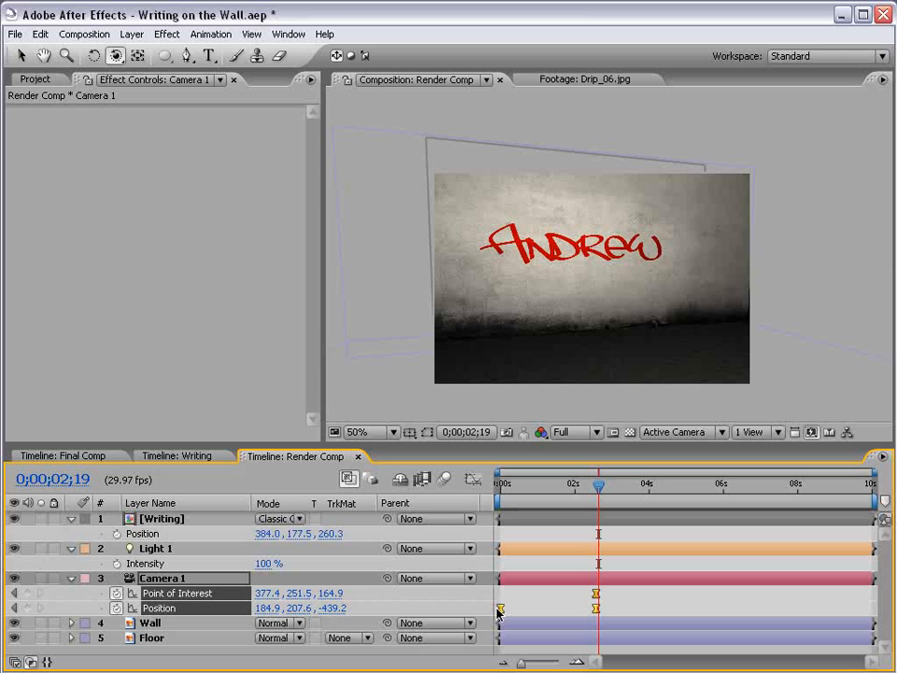
pyautogui.click(550, 607)
pyautogui.press('v')
pyautogui.press('KP_0')
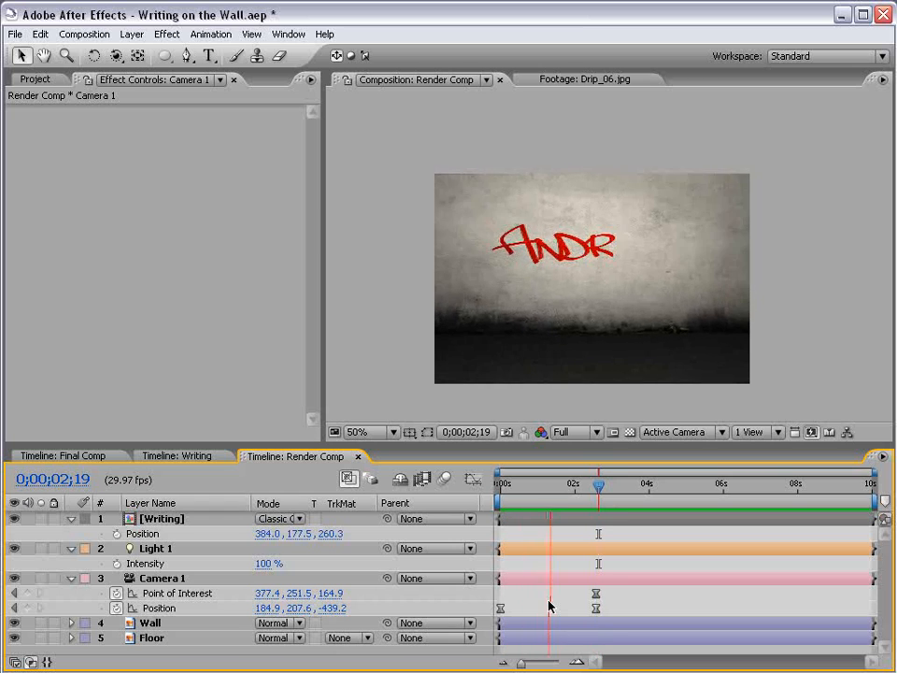
pyautogui.press('space')
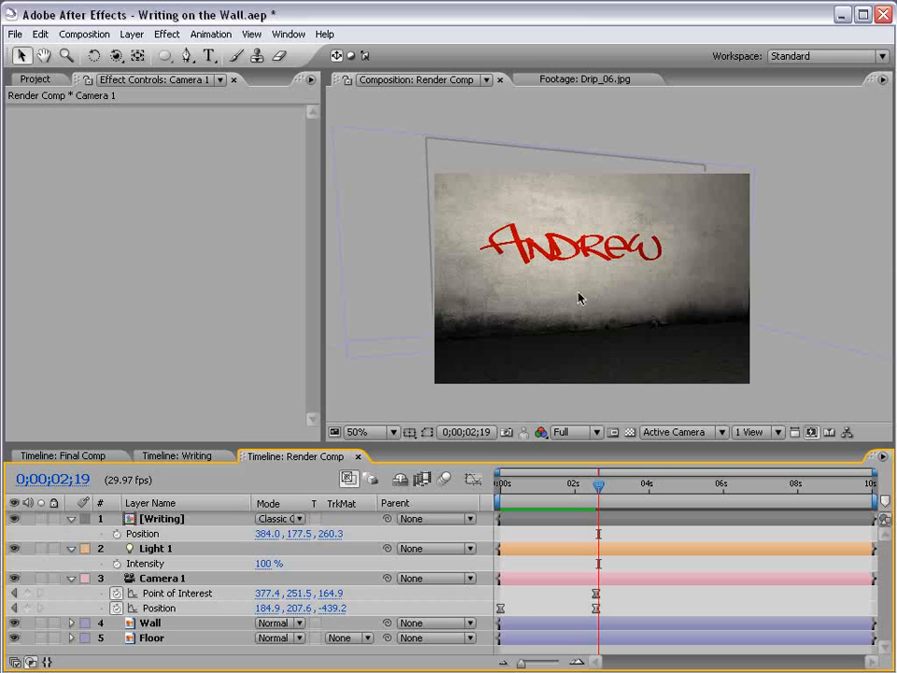
# Step: Move the Writing layer lower on the wall to 448.0, 247.5, 260.3 and scale it down
pyautogui.click(157, 519)
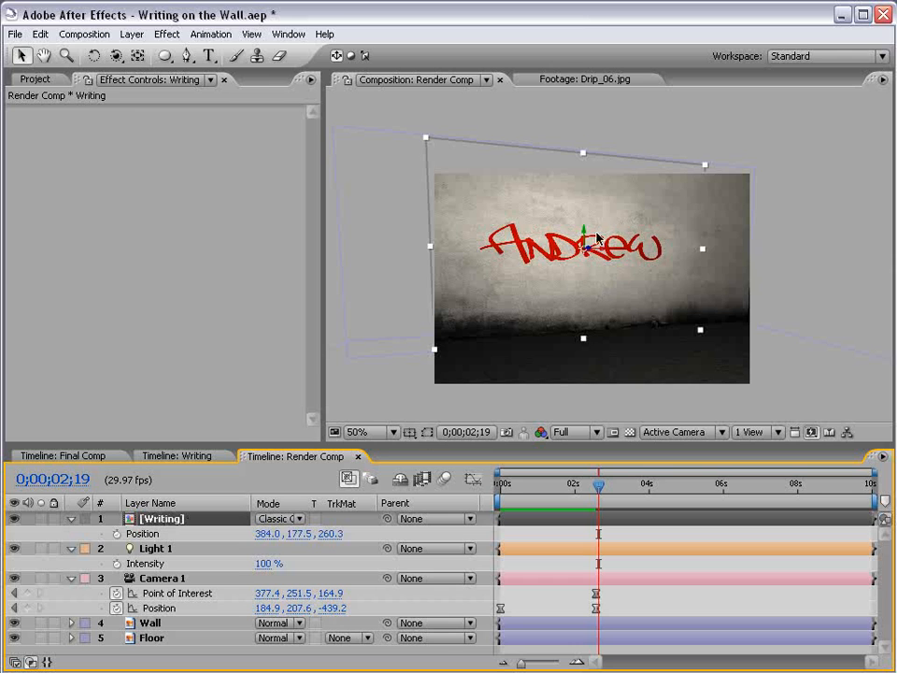
pyautogui.moveTo(585, 241); pyautogui.dragTo(628, 282)
pyautogui.moveTo(718, 359); pyautogui.dragTo(701, 344)
pyautogui.click(671, 565)
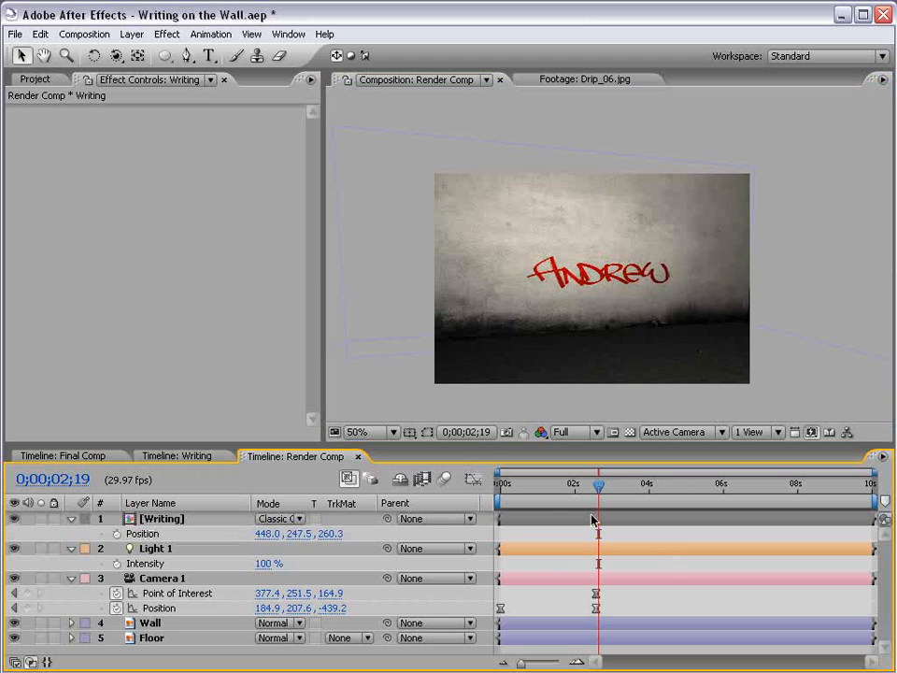
pyautogui.press('.')
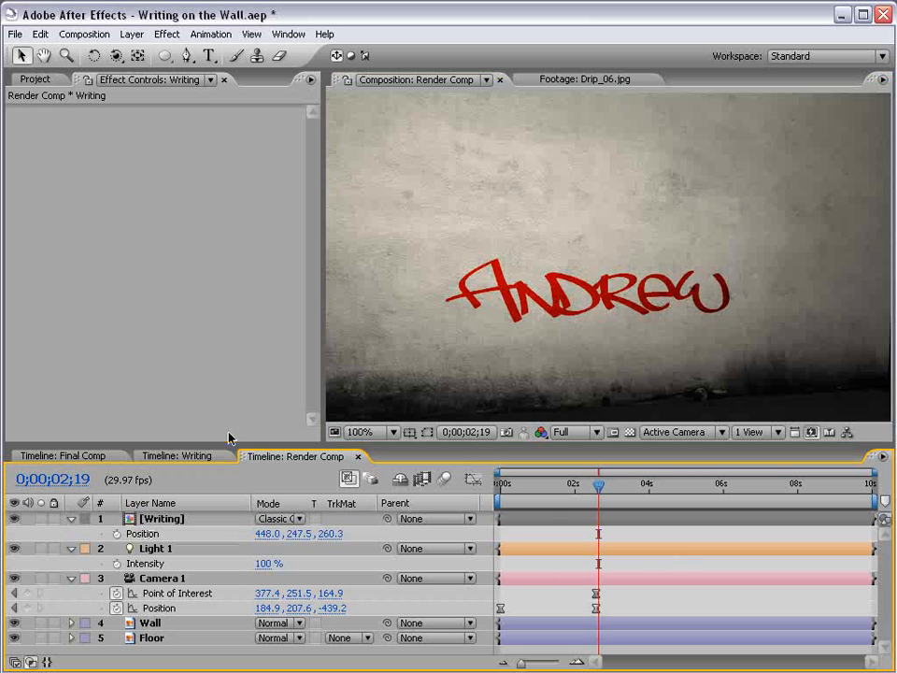
# Step: In the Writing composition, change the graffiti text's fill to a darker red
pyautogui.doubleClick(163, 524)
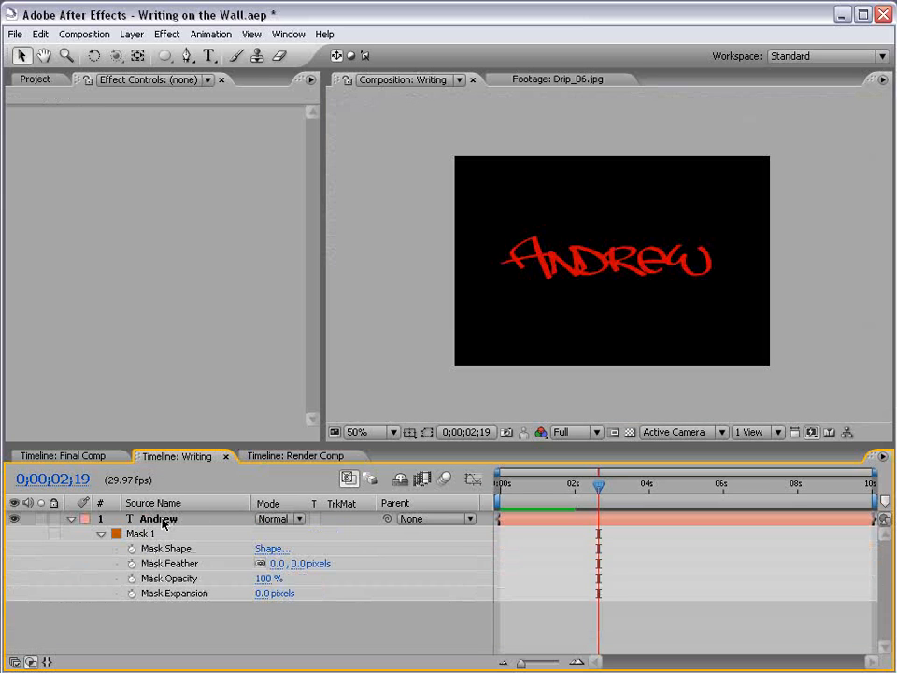
pyautogui.doubleClick(617, 262)
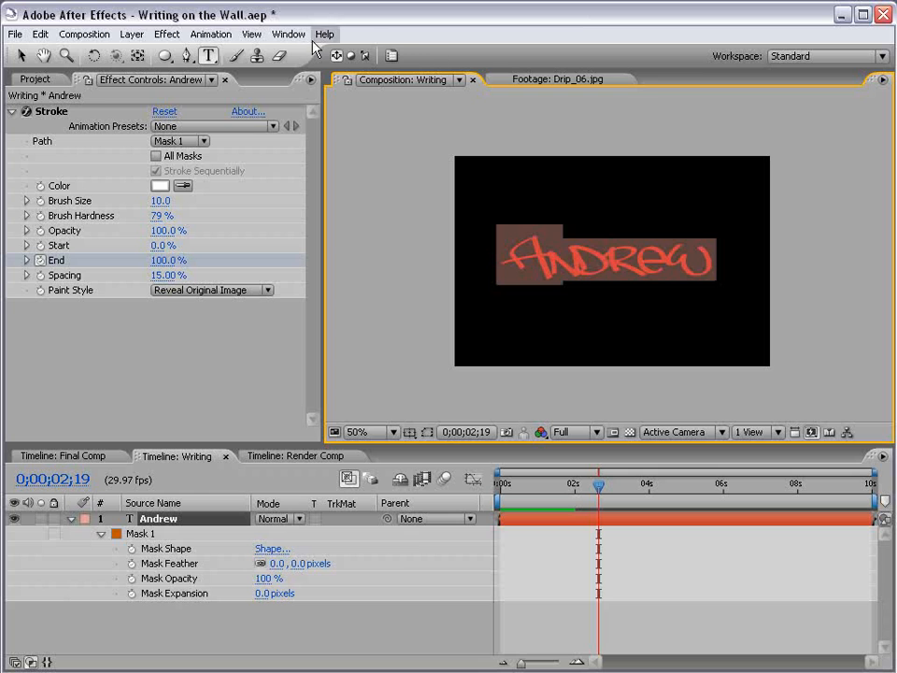
pyautogui.click(393, 57)
pyautogui.click(862, 153)
pyautogui.click(416, 320)
pyautogui.click(581, 241)
pyautogui.press('v')
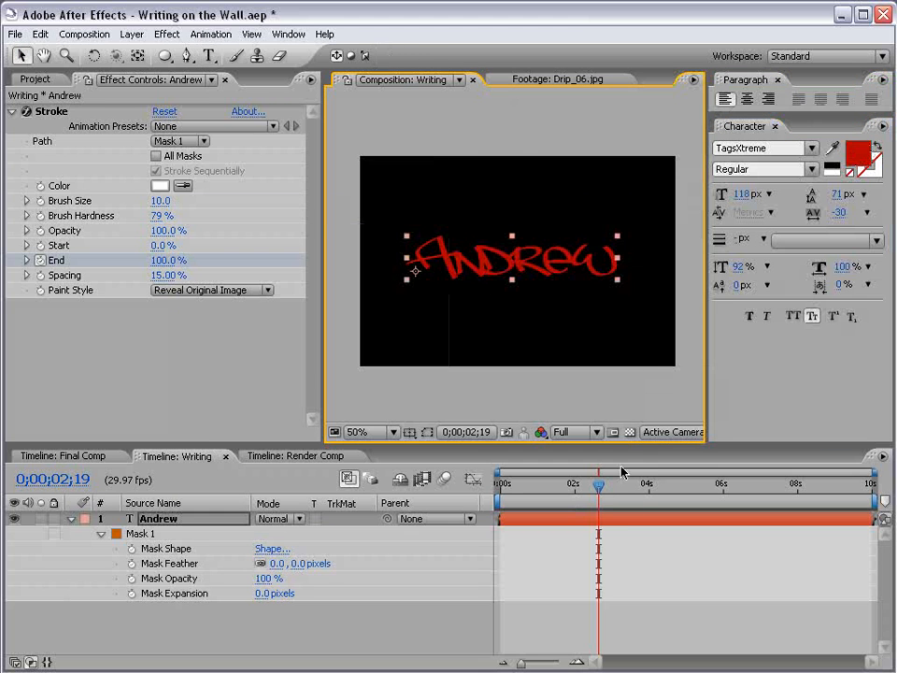
# Step: Compare the Final Comp with the Render Comp and check the recoloured writing on the wall around 0;00;02;07
pyautogui.click(112, 456)
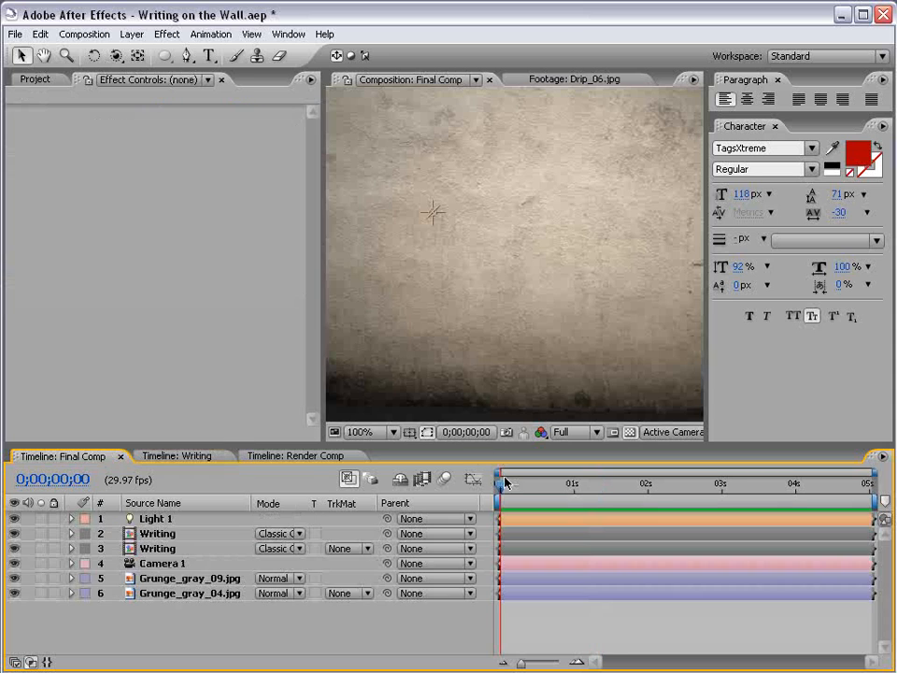
pyautogui.click(313, 458)
pyautogui.scroll(-1, 503, 345)
pyautogui.press('h')
pyautogui.moveTo(503, 345); pyautogui.dragTo(507, 329)
pyautogui.moveTo(562, 486); pyautogui.dragTo(583, 492)
pyautogui.press('v')
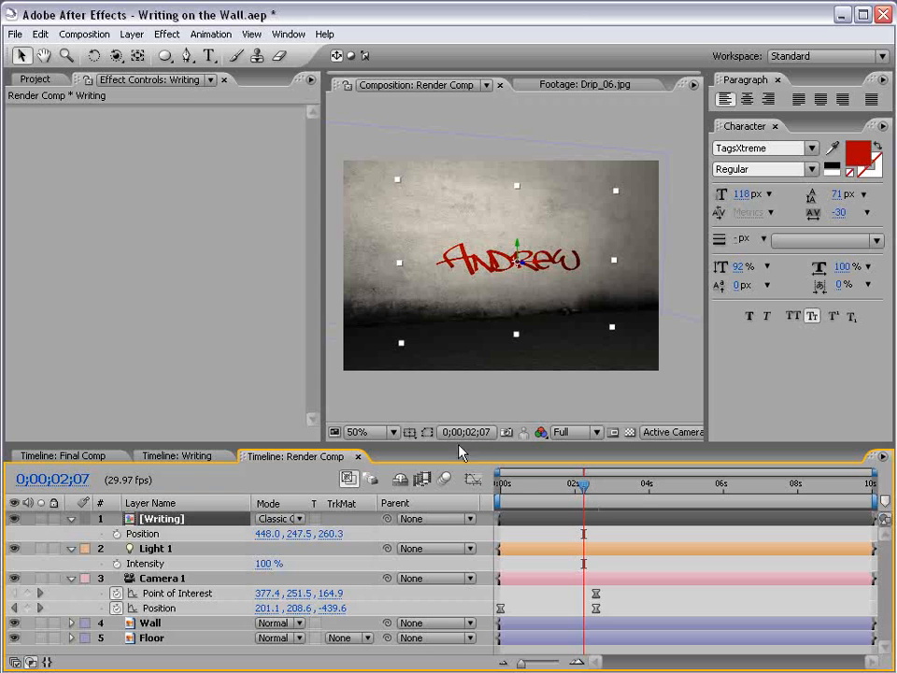
# Step: Return to the Writing composition, collapse the grunge texture folders and expand Paint_Splatter inside Riot_Gear_FX
pyautogui.click(186, 459)
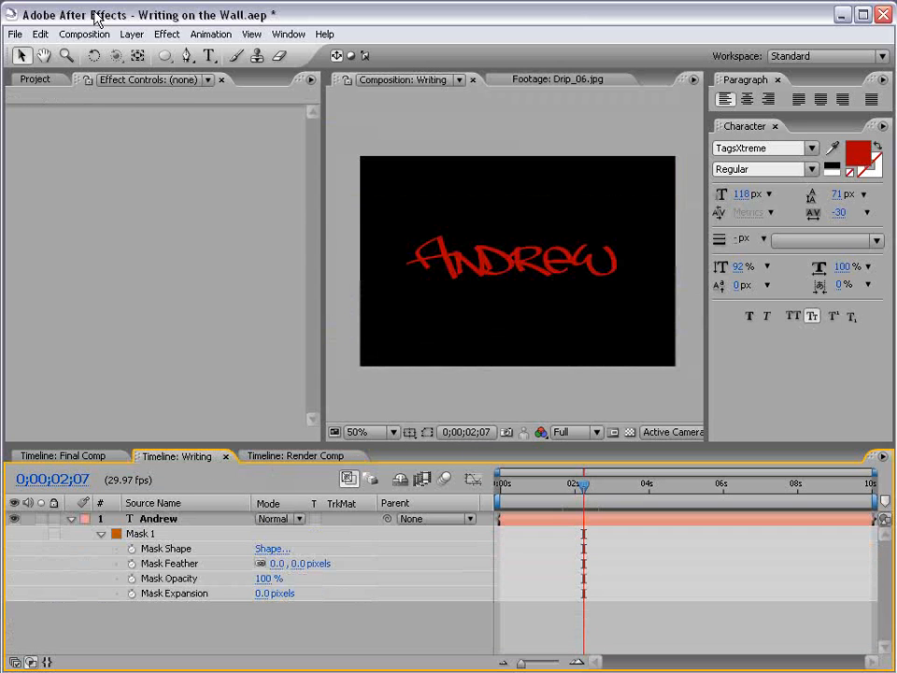
pyautogui.click(35, 79)
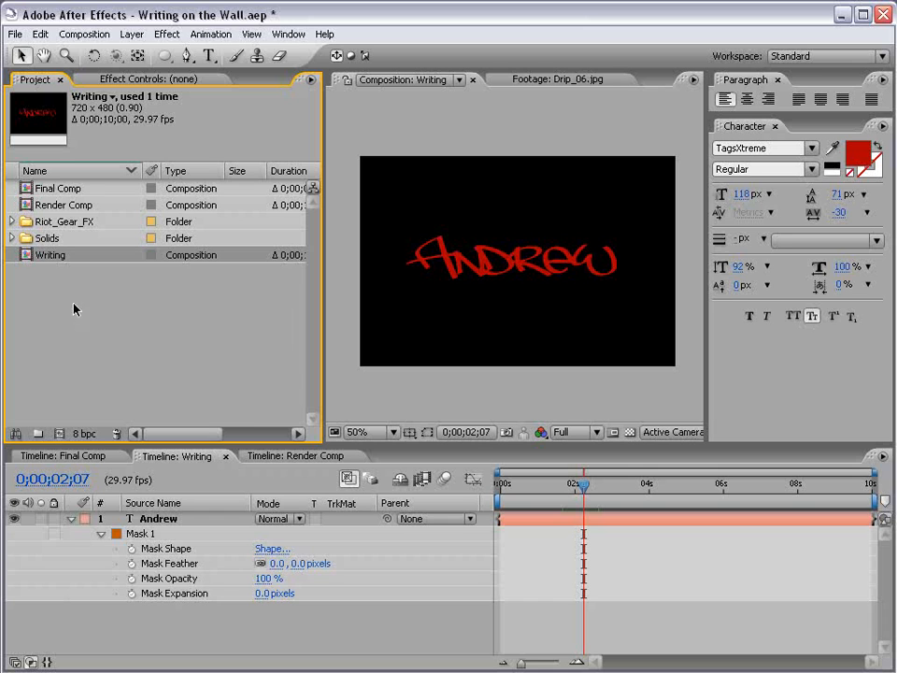
pyautogui.click(13, 223)
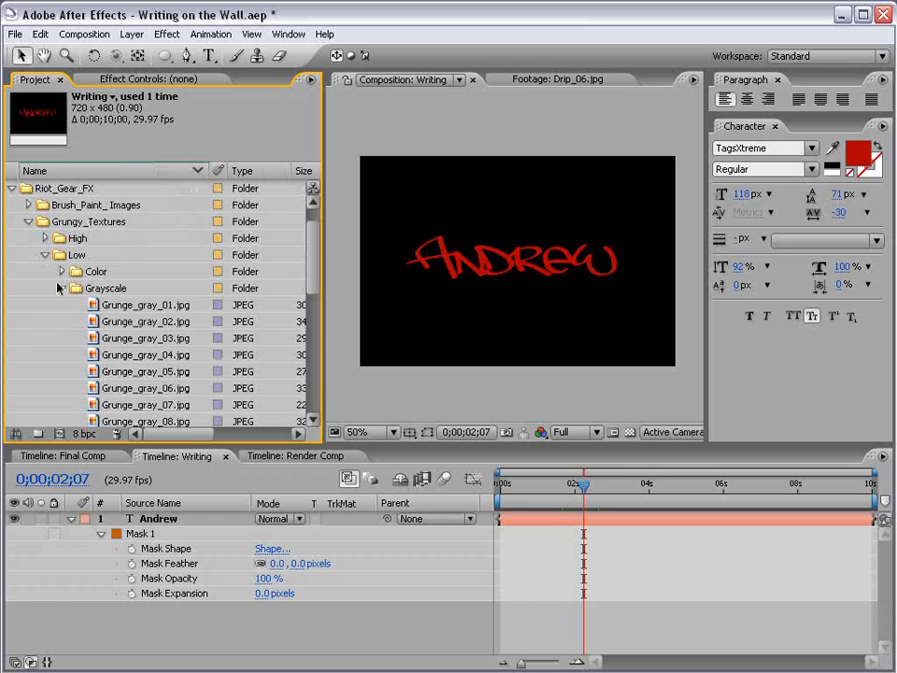
pyautogui.click(60, 288)
pyautogui.click(45, 254)
pyautogui.click(28, 238)
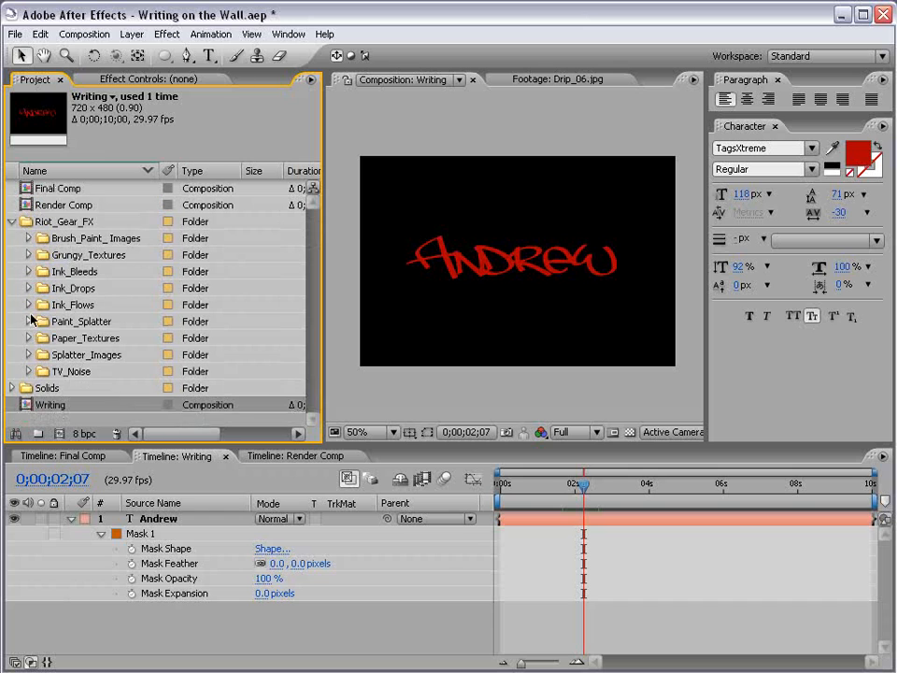
pyautogui.click(29, 322)
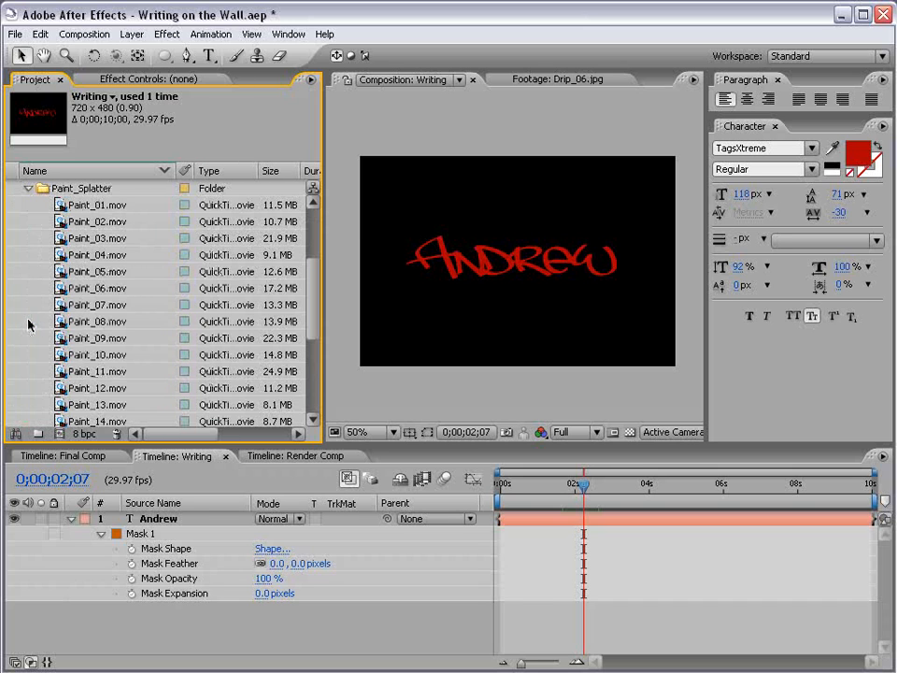
# Step: Add Paint_01.mov to the Writing composition above the graffiti text layer
pyautogui.click(93, 207)
pyautogui.moveTo(96, 211)
pyautogui.mouseDown()
pyautogui.moveTo(241, 173)
pyautogui.moveTo(540, 303)
pyautogui.mouseUp()
pyautogui.scroll(-1, 517, 310)
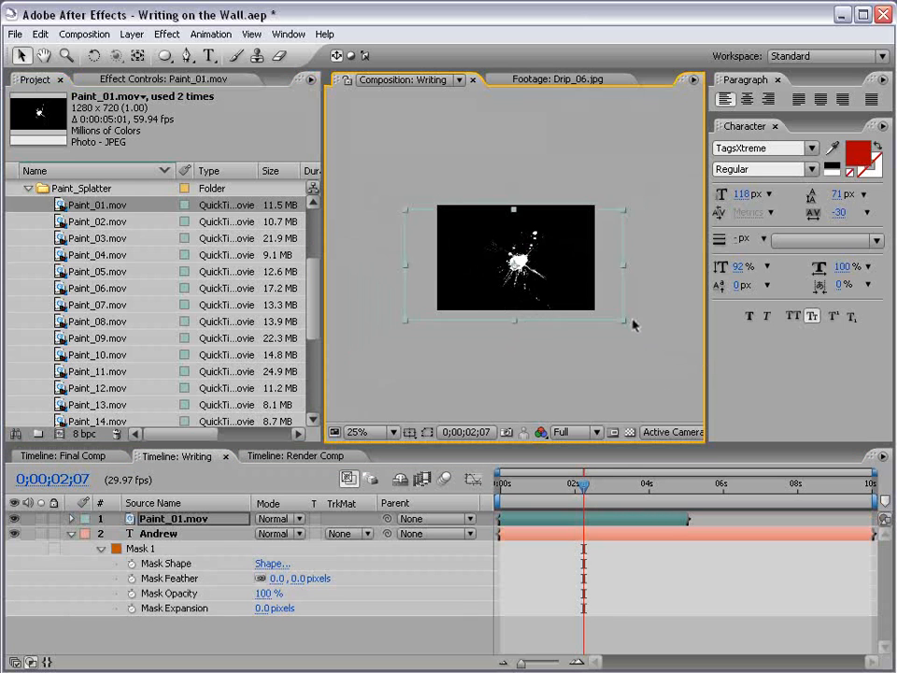
pyautogui.scroll(1, 560, 315)
pyautogui.scroll(1, 555, 304)
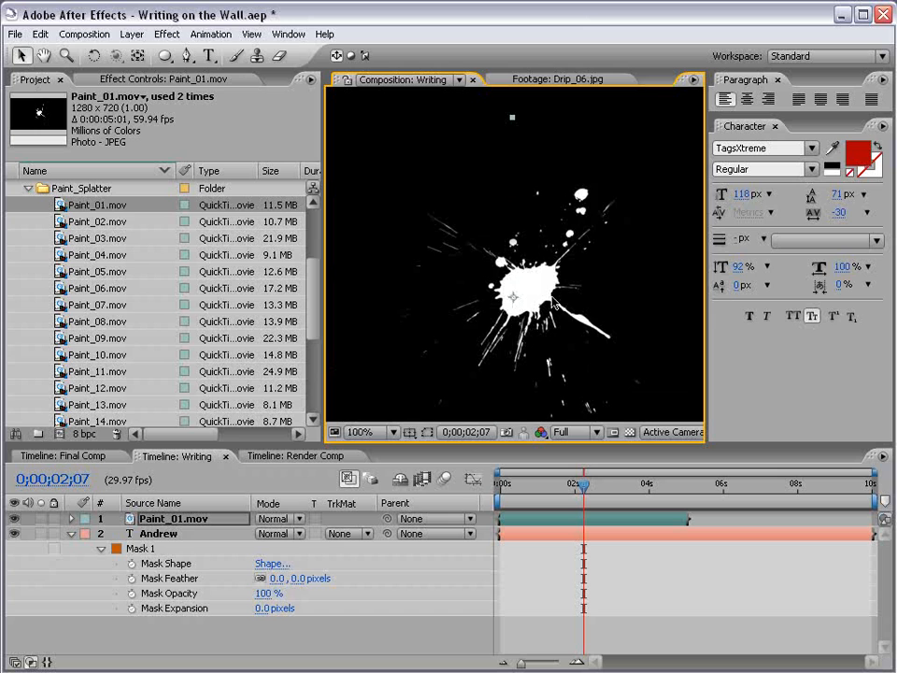
pyautogui.scroll(-1, 479, 287)
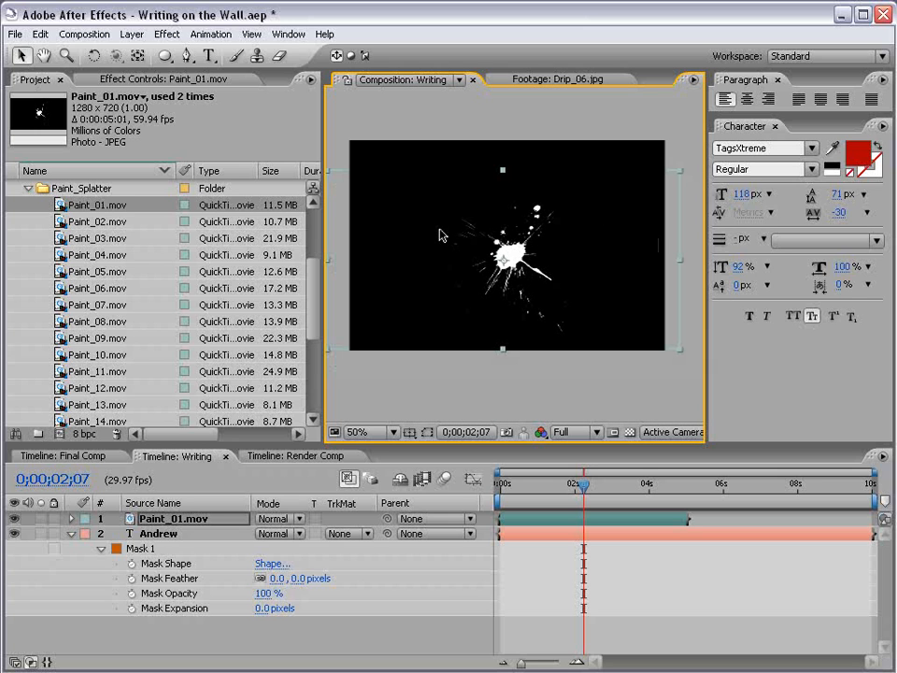
# Step: Apply Set Matte to Paint_01.mov, use Luminance for the matte, and nudge the splatter slightly over the lettering
pyautogui.click(167, 34)
pyautogui.moveTo(200, 196)
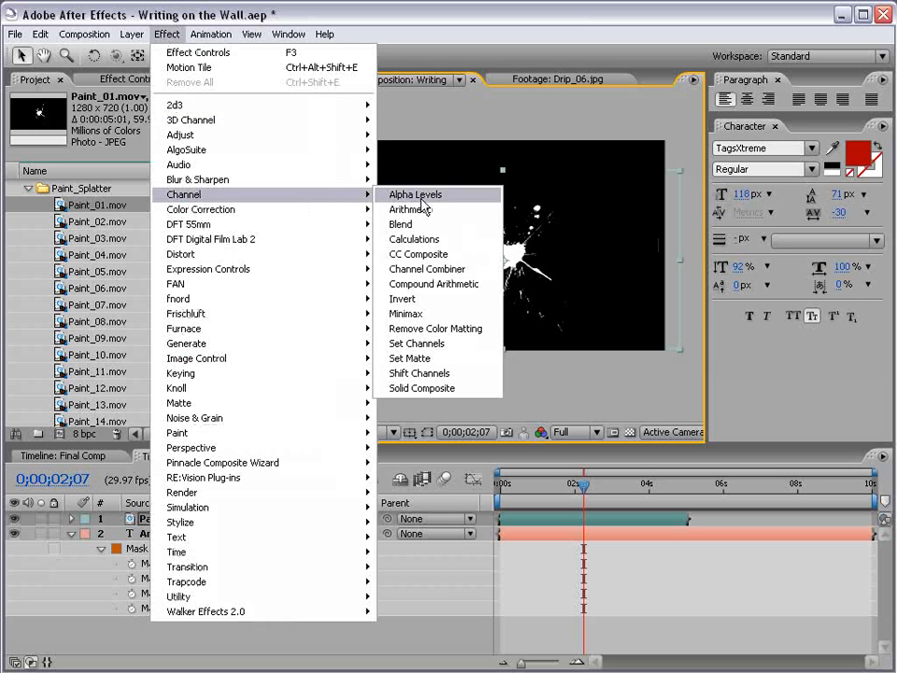
pyautogui.click(411, 358)
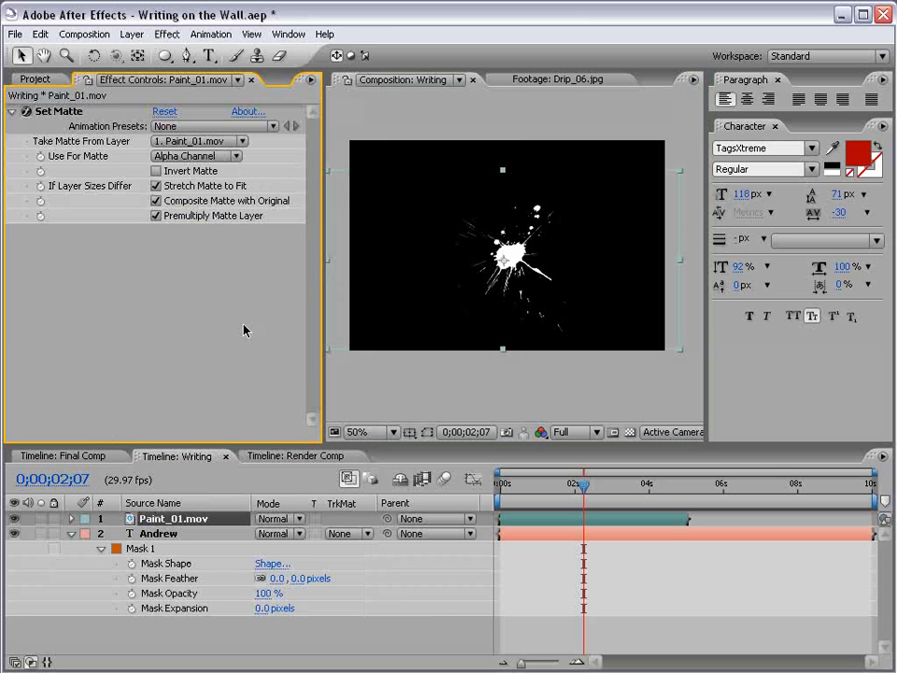
pyautogui.click(198, 156)
pyautogui.click(200, 171)
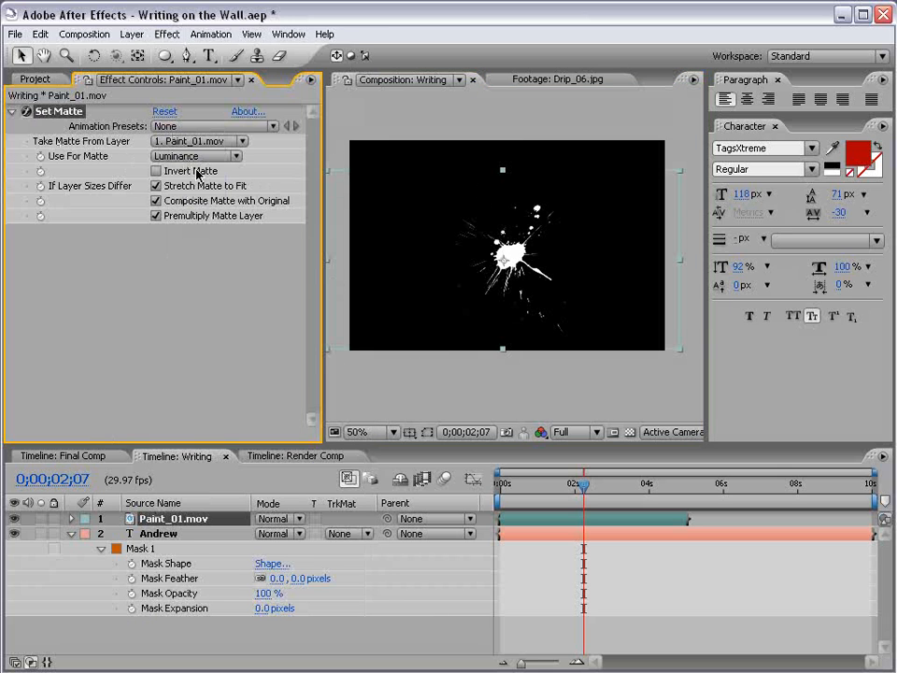
pyautogui.moveTo(559, 296)
pyautogui.mouseDown()
pyautogui.moveTo(535, 251)
pyautogui.moveTo(518, 283)
pyautogui.moveTo(536, 273)
pyautogui.moveTo(502, 280)
pyautogui.mouseUp()
# Step: Apply a Fill effect to Paint_01.mov and sample the graffiti lettering's dark red as its colour
pyautogui.click(166, 34)
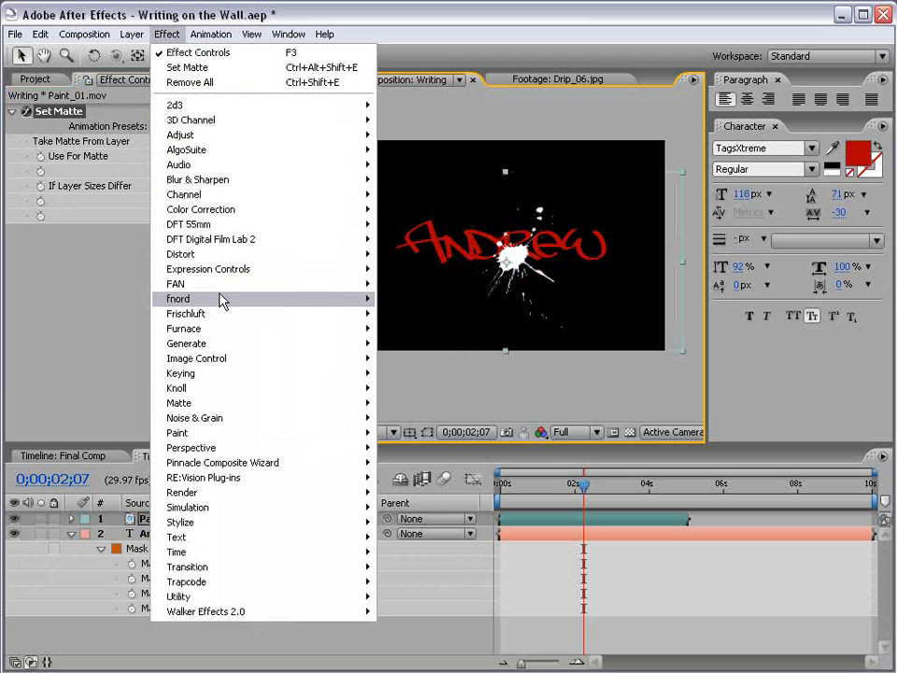
pyautogui.moveTo(200, 347)
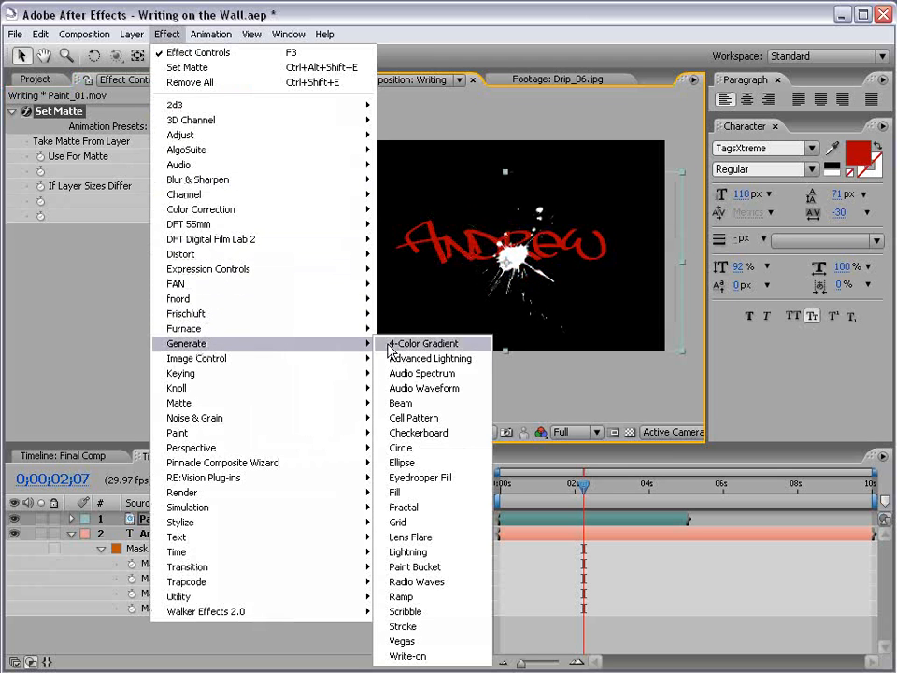
pyautogui.click(402, 493)
pyautogui.click(161, 292)
pyautogui.click(578, 259)
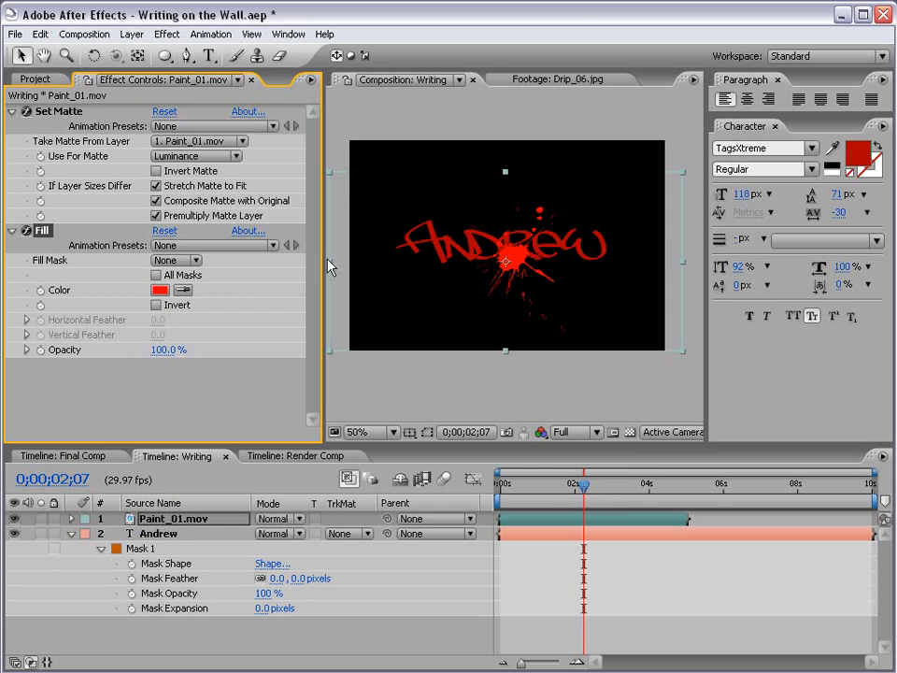
pyautogui.click(435, 243)
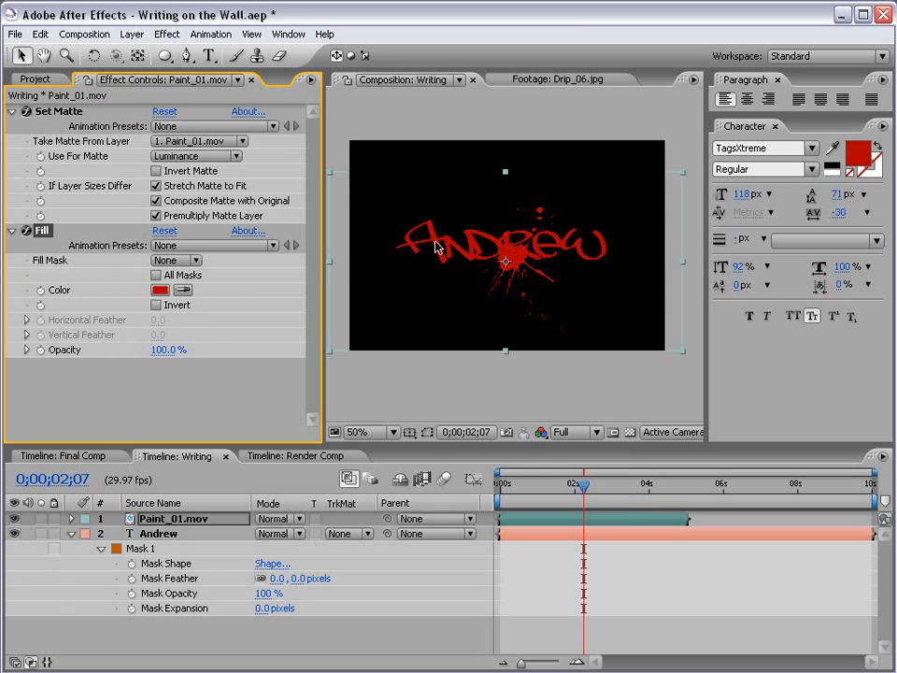
# Step: Place the Paint_01.mov splatter beneath the beginning of the lettering and delay its layer start to about half a second
pyautogui.moveTo(578, 271)
pyautogui.mouseDown()
pyautogui.moveTo(537, 295)
pyautogui.moveTo(498, 299)
pyautogui.mouseUp()
pyautogui.click(506, 486)
pyautogui.moveTo(505, 486)
pyautogui.mouseDown()
pyautogui.moveTo(520, 486)
pyautogui.moveTo(532, 517)
pyautogui.moveTo(517, 488)
pyautogui.moveTo(532, 486)
pyautogui.moveTo(517, 486)
pyautogui.mouseUp()
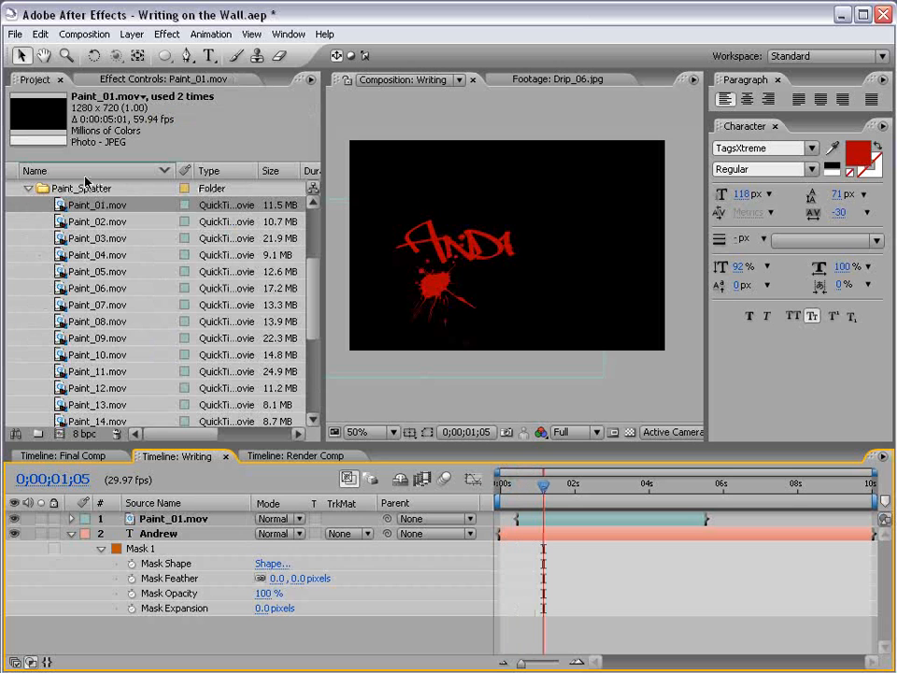
# Step: Add Paint_02.mov to the Writing composition and copy Paint_01.mov's Set Matte and Fill effects onto it
pyautogui.moveTo(93, 222)
pyautogui.mouseDown()
pyautogui.moveTo(95, 234)
pyautogui.moveTo(457, 242)
pyautogui.moveTo(488, 227)
pyautogui.mouseUp()
pyautogui.click(539, 540)
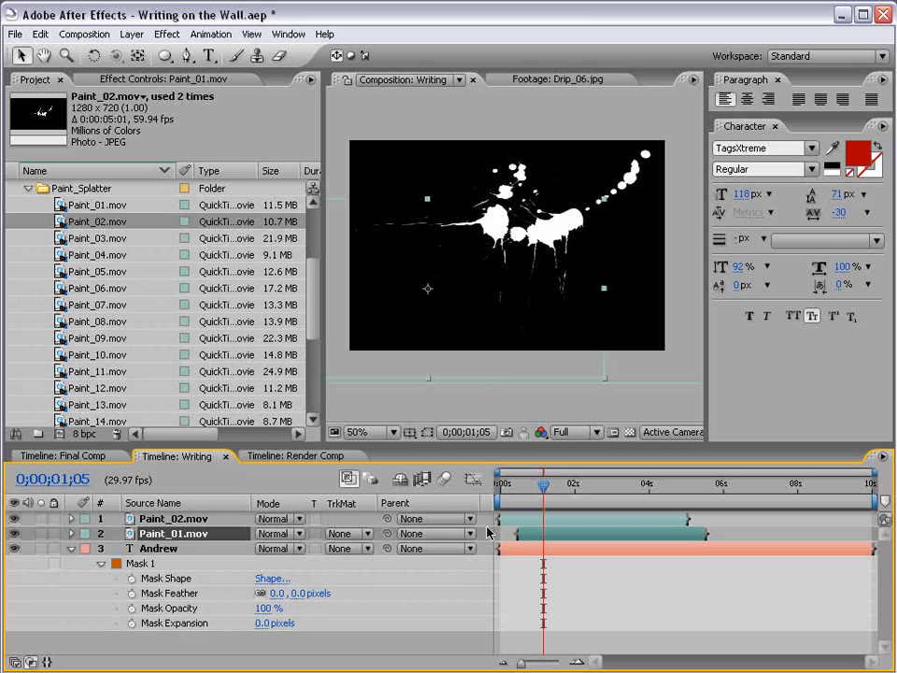
pyautogui.click(117, 79)
pyautogui.click(58, 112)
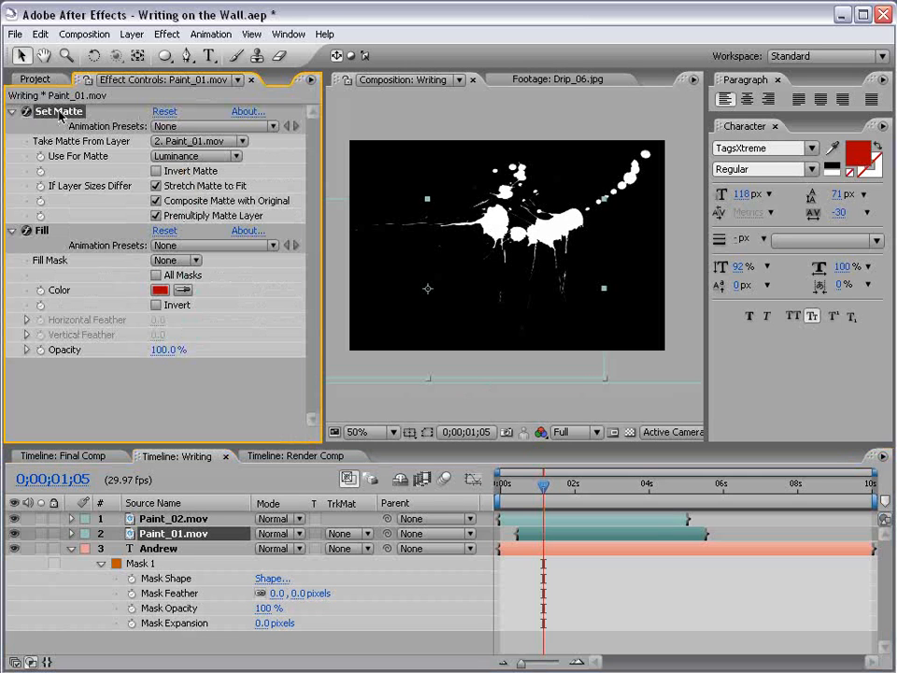
pyautogui.click(44, 232)
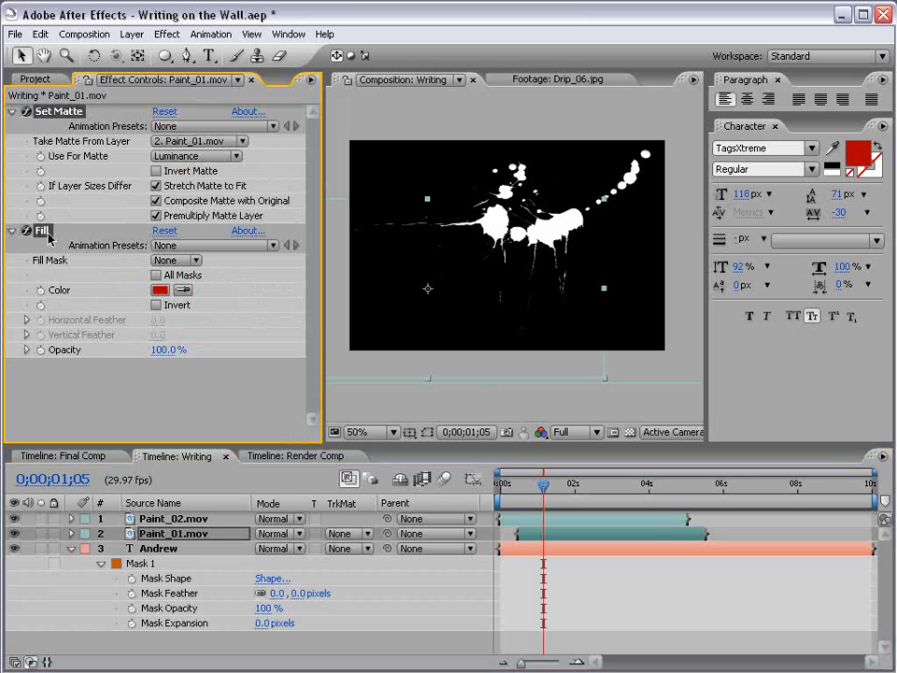
pyautogui.click(165, 522)
pyautogui.hotkey('ctrl', 'v')
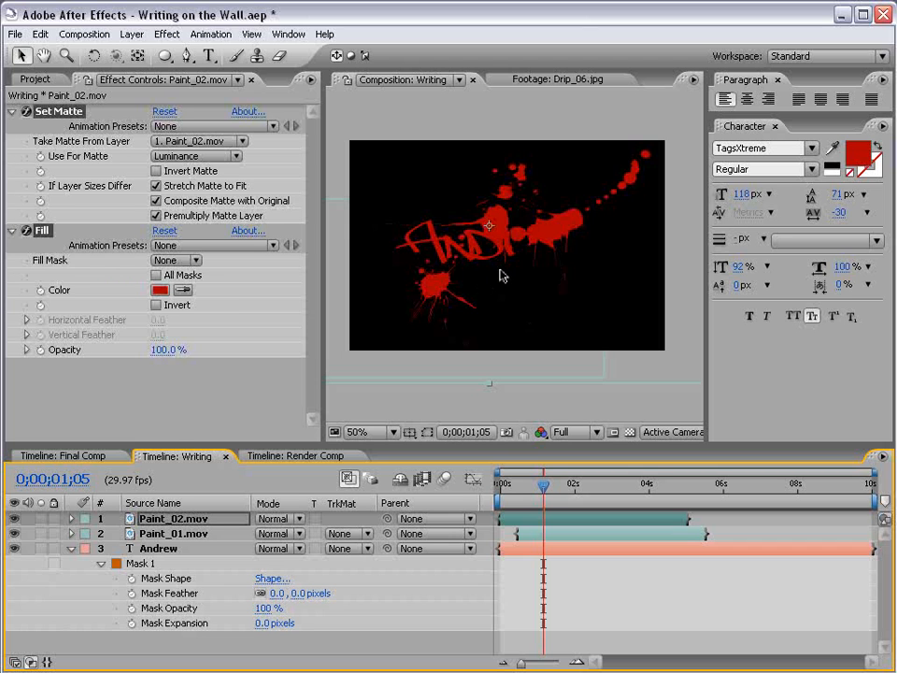
# Step: Scale Paint_02.mov down above the lettering and delay its layer start to about 1 second
pyautogui.scroll(-2, 520, 248)
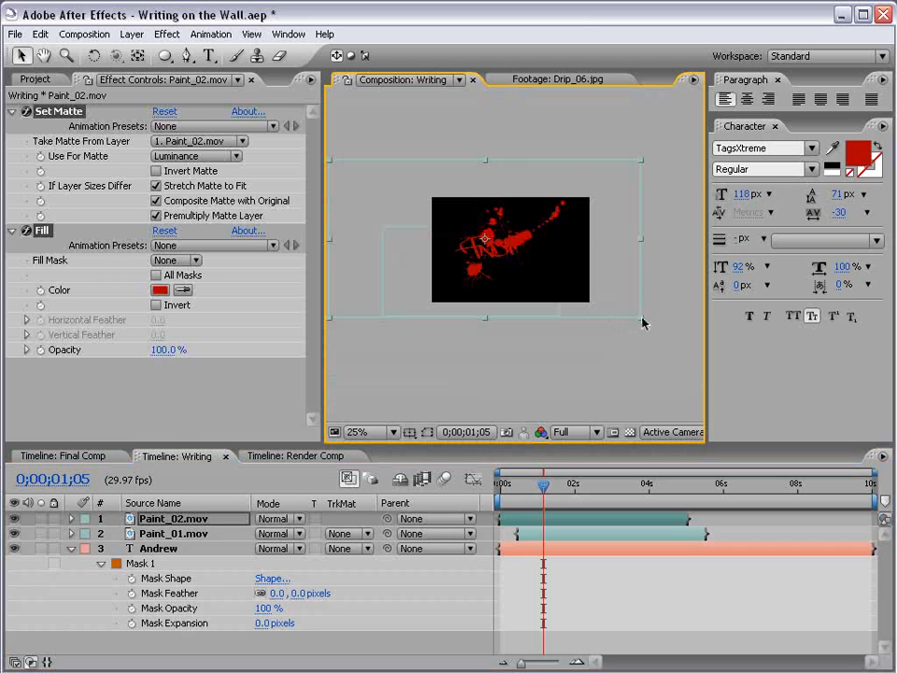
pyautogui.moveTo(641, 317); pyautogui.dragTo(584, 283)
pyautogui.scroll(2, 520, 272)
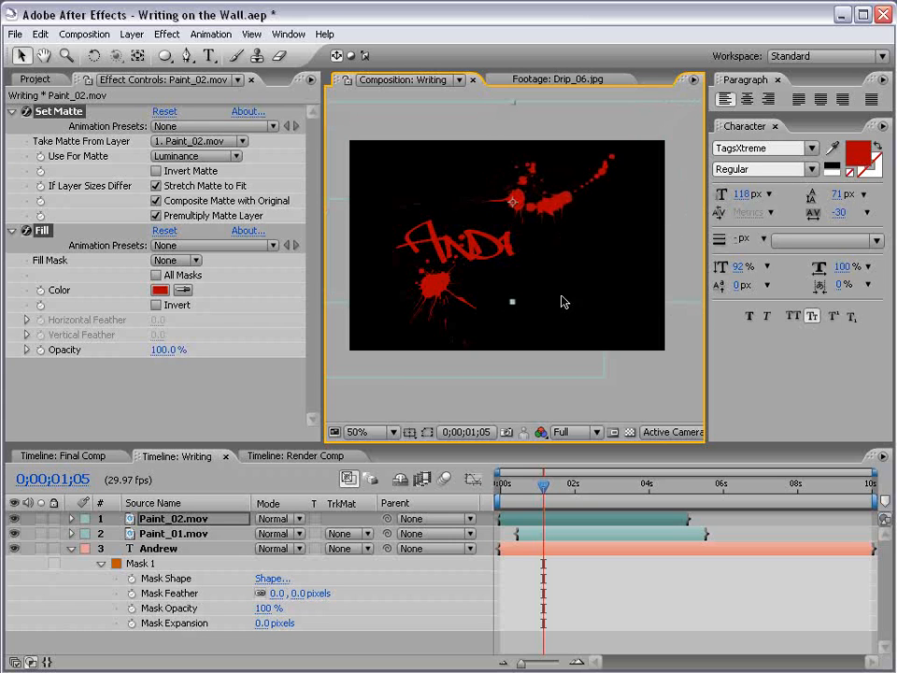
pyautogui.click(529, 493)
pyautogui.moveTo(524, 517)
pyautogui.mouseDown()
pyautogui.moveTo(569, 517)
pyautogui.moveTo(557, 490)
pyautogui.moveTo(548, 491)
pyautogui.moveTo(572, 523)
pyautogui.moveTo(529, 486)
pyautogui.moveTo(563, 486)
pyautogui.mouseUp()
pyautogui.click(542, 490)
# Step: Add Paint_04.mov to the Writing composition with the same Set Matte and Fill effects
pyautogui.click(35, 79)
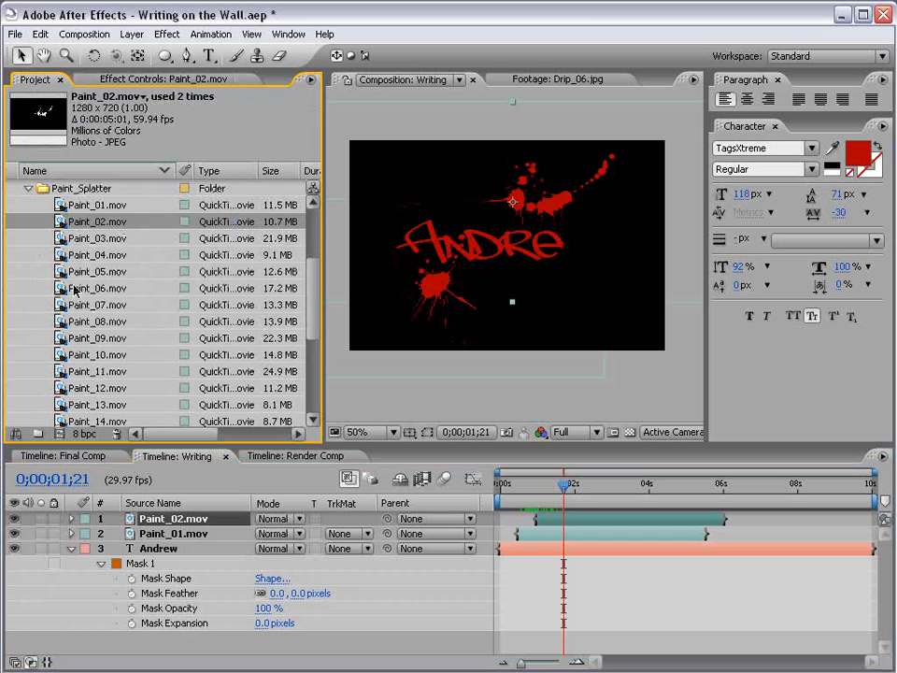
pyautogui.click(101, 256)
pyautogui.moveTo(65, 261)
pyautogui.mouseDown()
pyautogui.moveTo(601, 258)
pyautogui.moveTo(528, 266)
pyautogui.mouseUp()
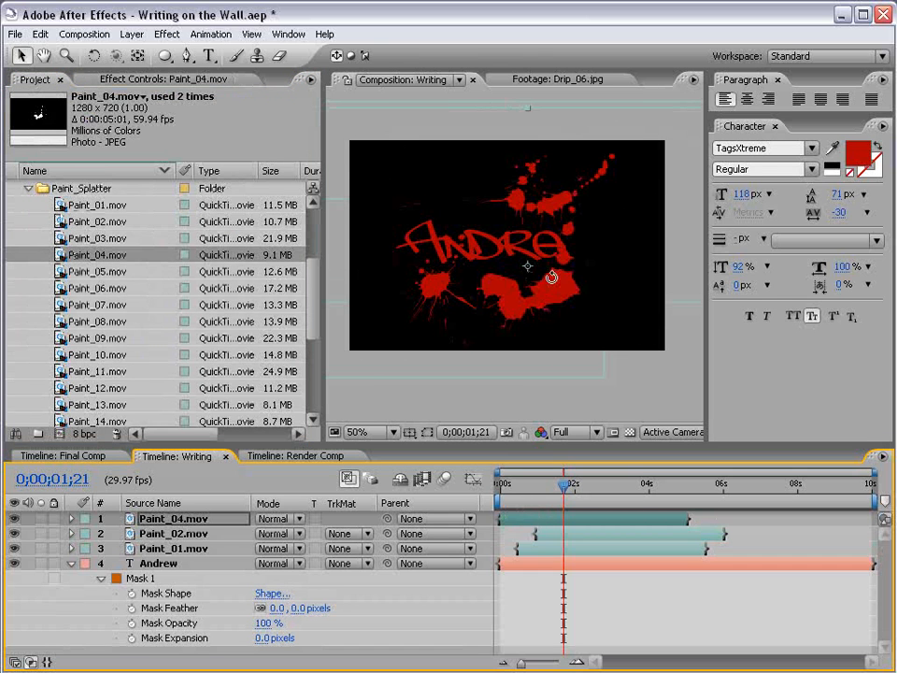
# Step: Rotate Paint_04.mov clockwise and scale it down by about half below the end of the lettering
pyautogui.scroll(-1, 534, 316)
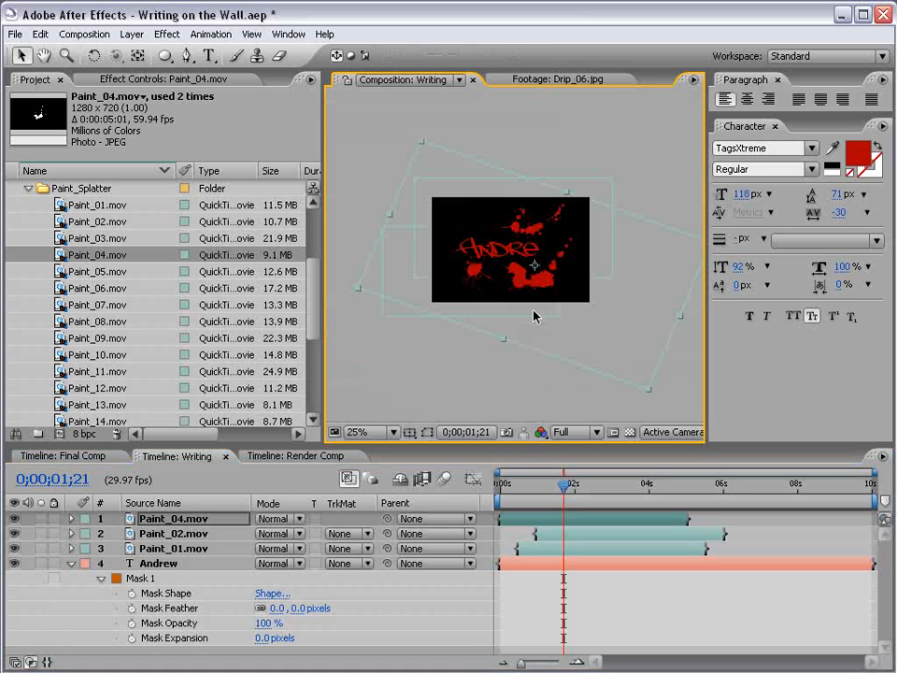
pyautogui.moveTo(647, 395); pyautogui.dragTo(612, 341)
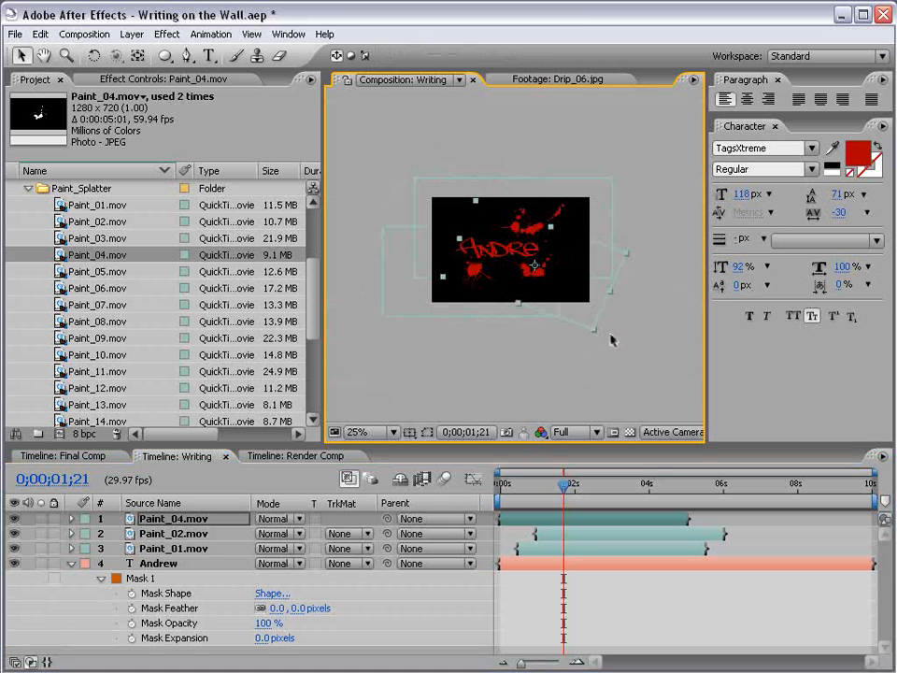
pyautogui.scroll(1, 552, 295)
# Step: Delay the Paint_04.mov layer start to about 1.5 seconds and nudge the splatter slightly lower
pyautogui.click(544, 528)
pyautogui.moveTo(524, 521); pyautogui.dragTo(597, 520)
pyautogui.moveTo(544, 490)
pyautogui.mouseDown()
pyautogui.moveTo(580, 492)
pyautogui.moveTo(583, 518)
pyautogui.moveTo(502, 487)
pyautogui.moveTo(602, 488)
pyautogui.mouseUp()
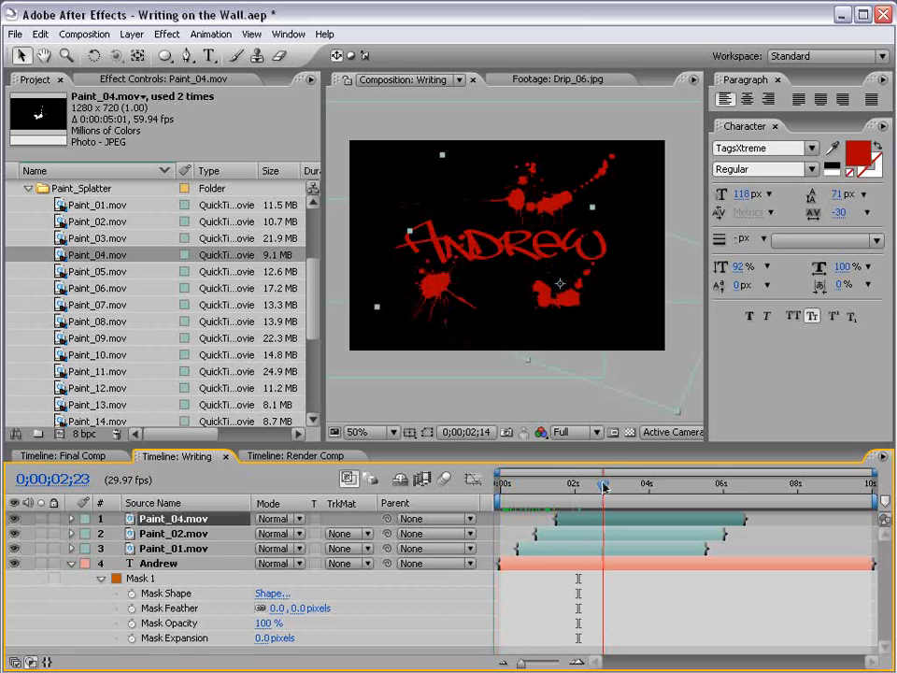
pyautogui.click(572, 363)
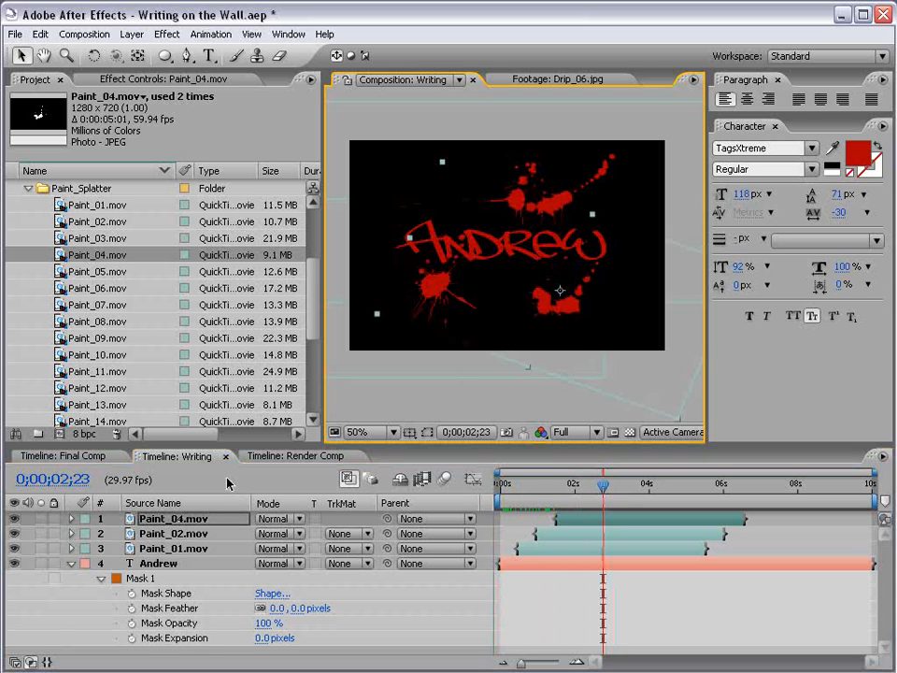
# Step: In the Render Comp, raise the Writing layer to Y position 217.5 and reframe Camera 1 at its 0;00;02;16 keyframes
pyautogui.click(294, 457)
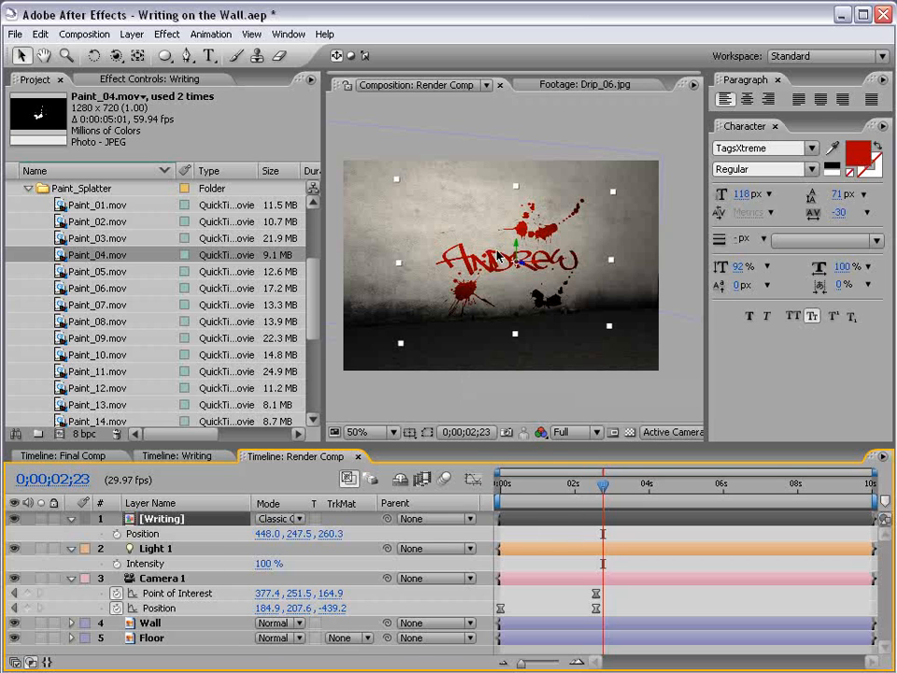
pyautogui.moveTo(520, 255); pyautogui.dragTo(518, 241)
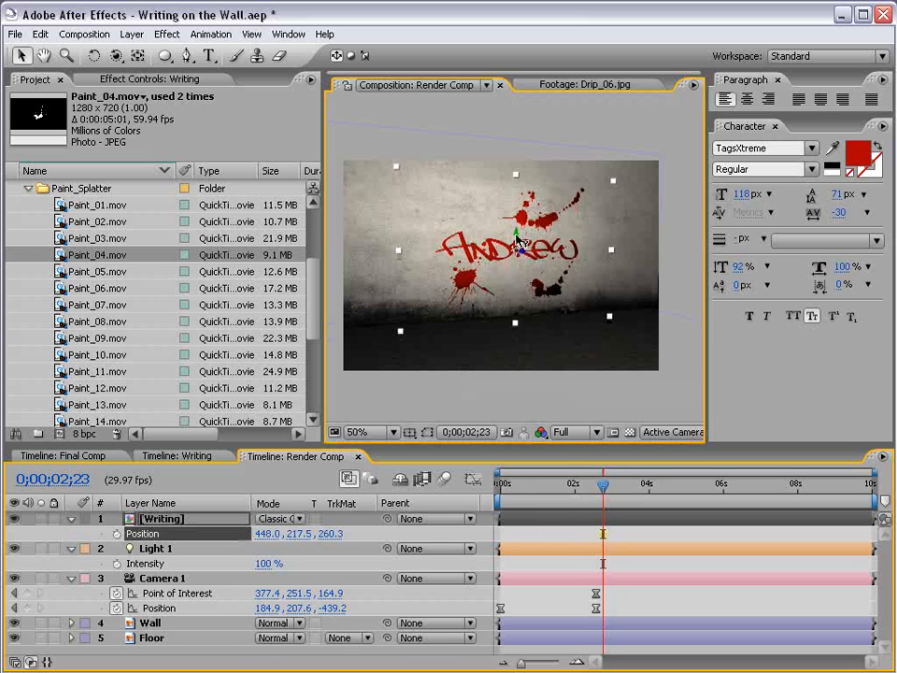
pyautogui.click(574, 372)
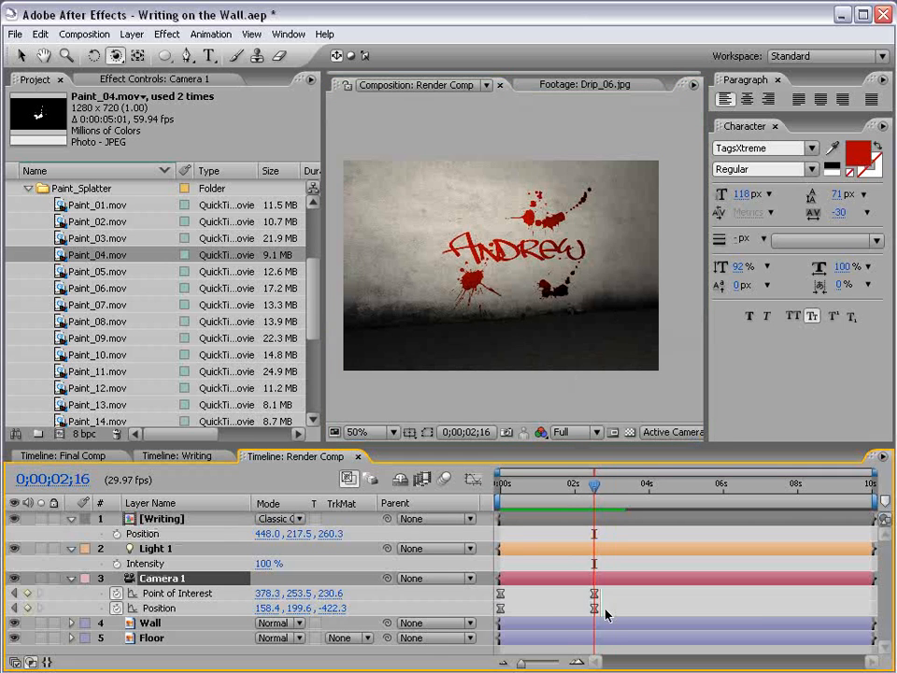
# Step: Preview the Render Comp animation and check the reveal around 0;00;00;23
pyautogui.press('KP_0')
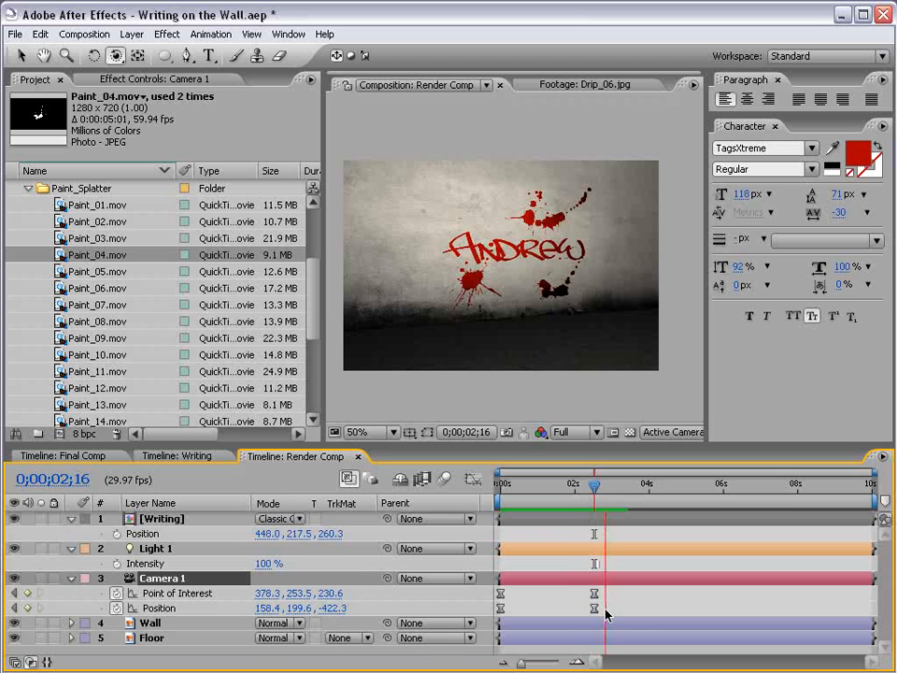
pyautogui.press('space')
pyautogui.moveTo(523, 482)
pyautogui.mouseDown()
pyautogui.moveTo(517, 486)
pyautogui.moveTo(564, 486)
pyautogui.moveTo(529, 497)
pyautogui.mouseUp()
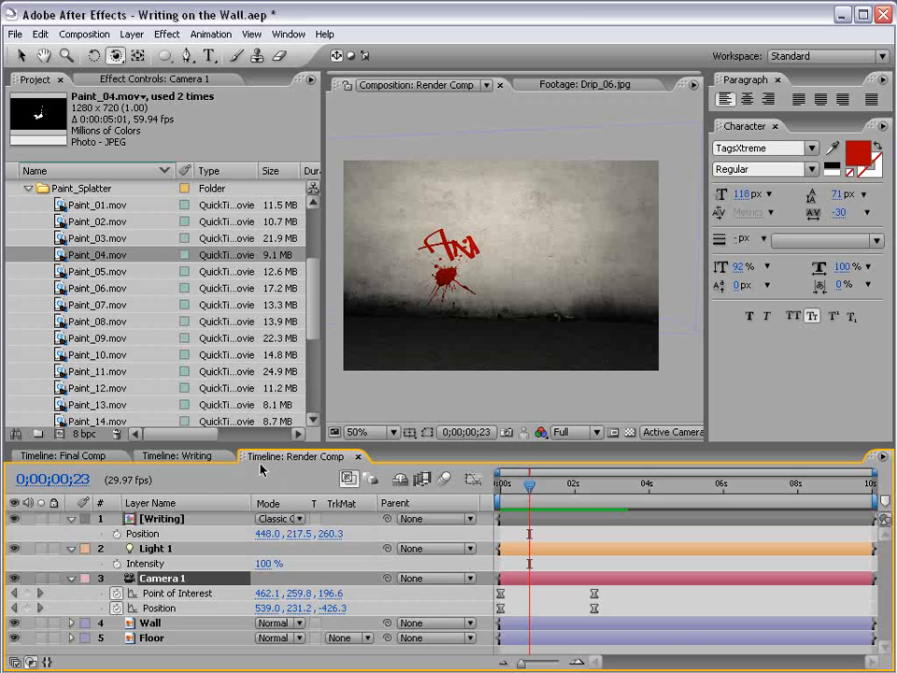
# Step: Collapse the Writing, Light 1 and Camera 1 layers, and save the project
pyautogui.click(72, 519)
pyautogui.click(72, 533)
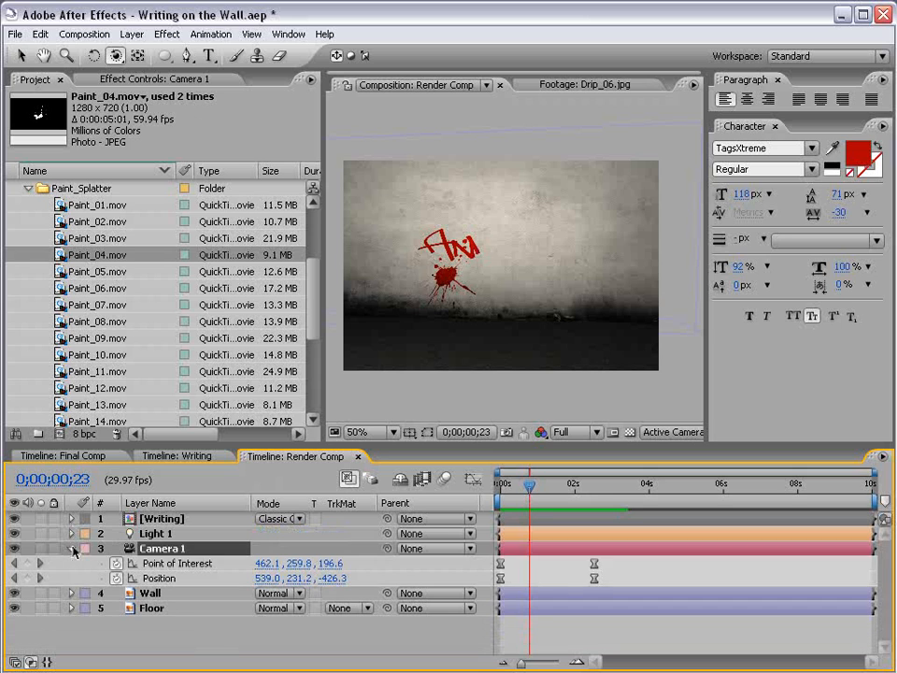
pyautogui.click(72, 549)
pyautogui.press('v')
pyautogui.press('space')
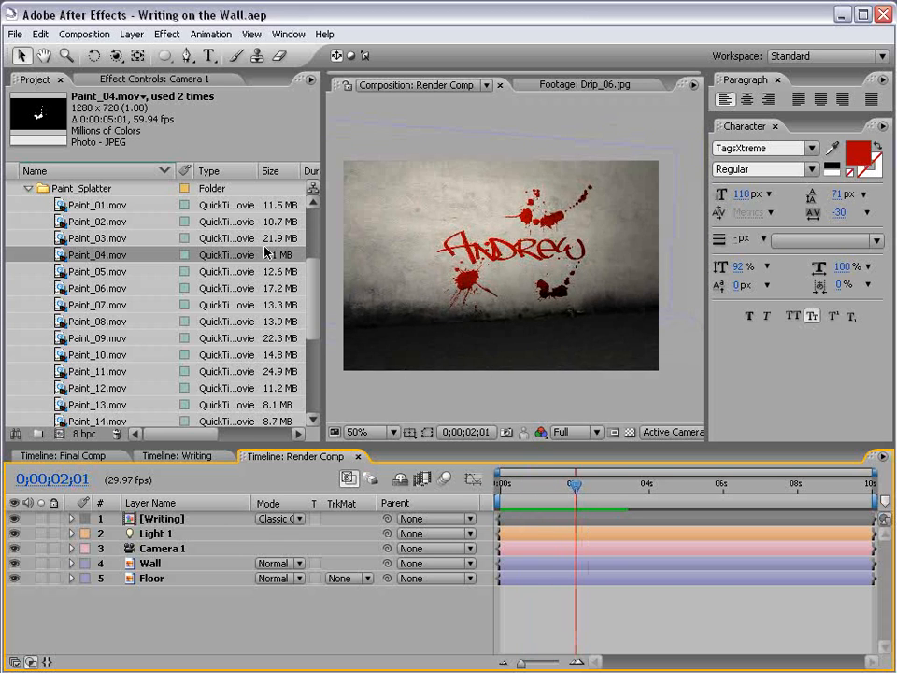
# Step: Duplicate the Writing layer in the Render Comp and apply Fast Blur to the upper copy with Blurriness 31
pyautogui.scroll(3, 314, 331)
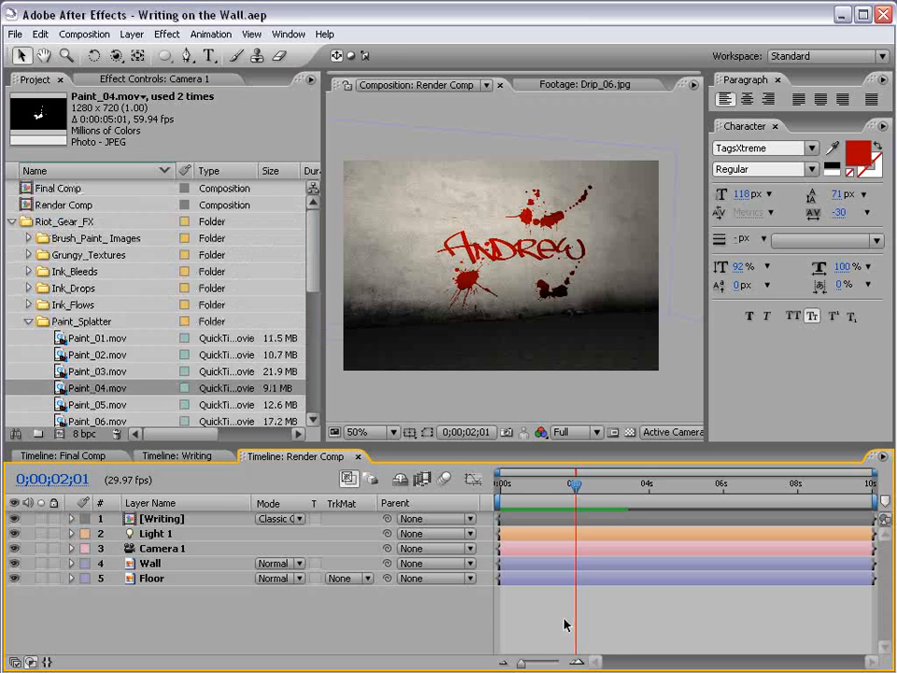
pyautogui.scroll(2, 455, 292)
pyautogui.click(164, 519)
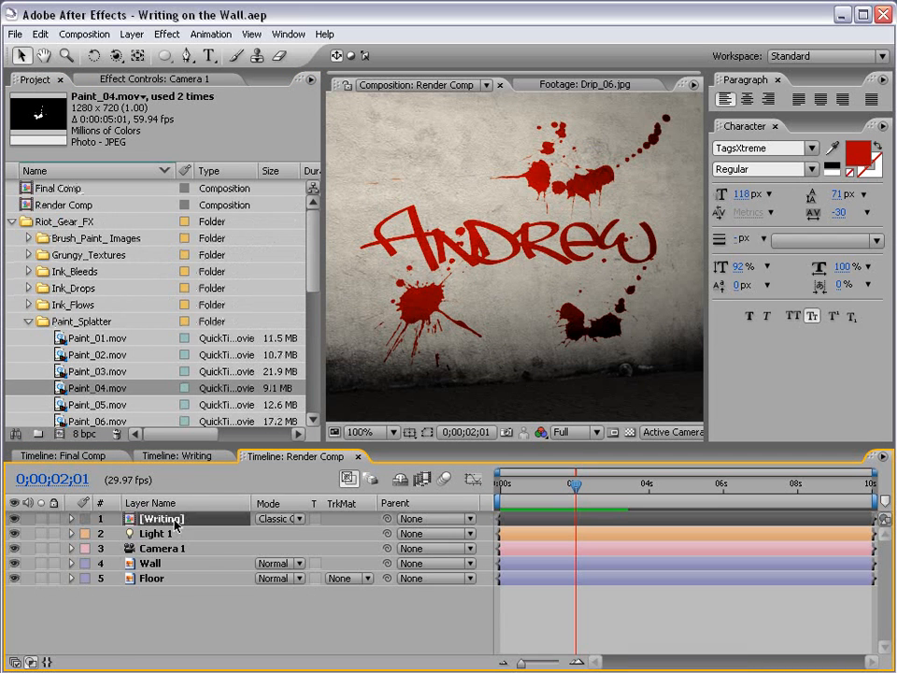
pyautogui.hotkey('ctrl', 'd')
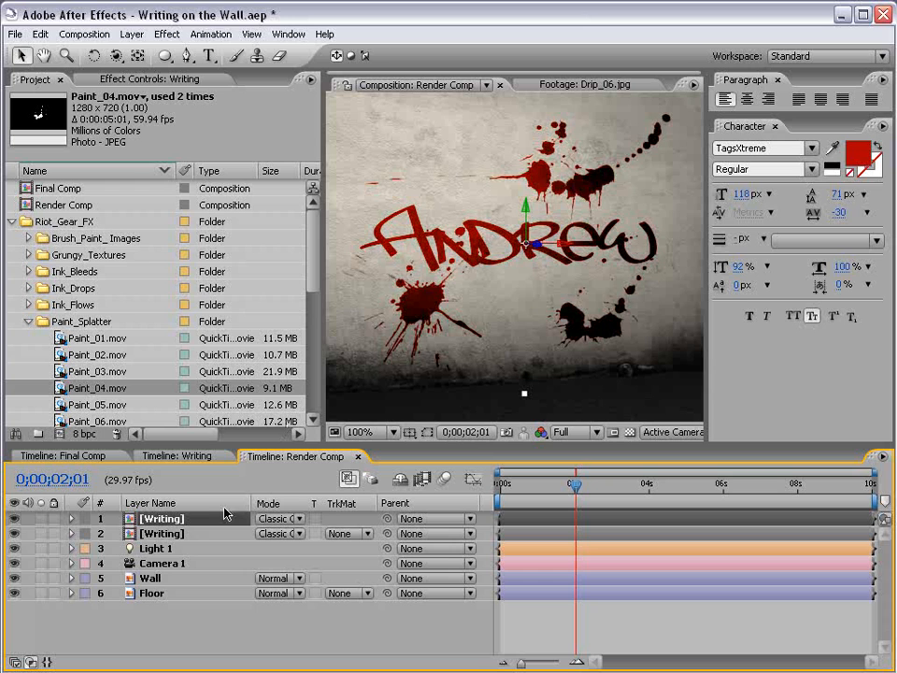
pyautogui.click(167, 34)
pyautogui.moveTo(309, 179)
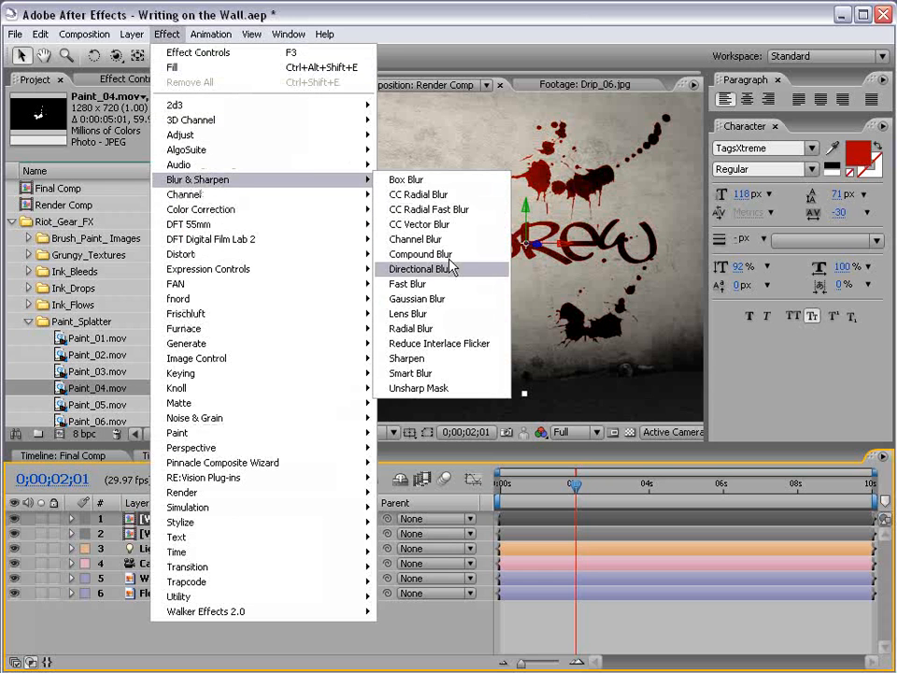
pyautogui.click(423, 285)
pyautogui.moveTo(157, 141); pyautogui.dragTo(181, 148)
# Step: Lower the blurred Writing copy's Opacity to 68% and set its Fast Blur Blurriness to 29
pyautogui.press('t')
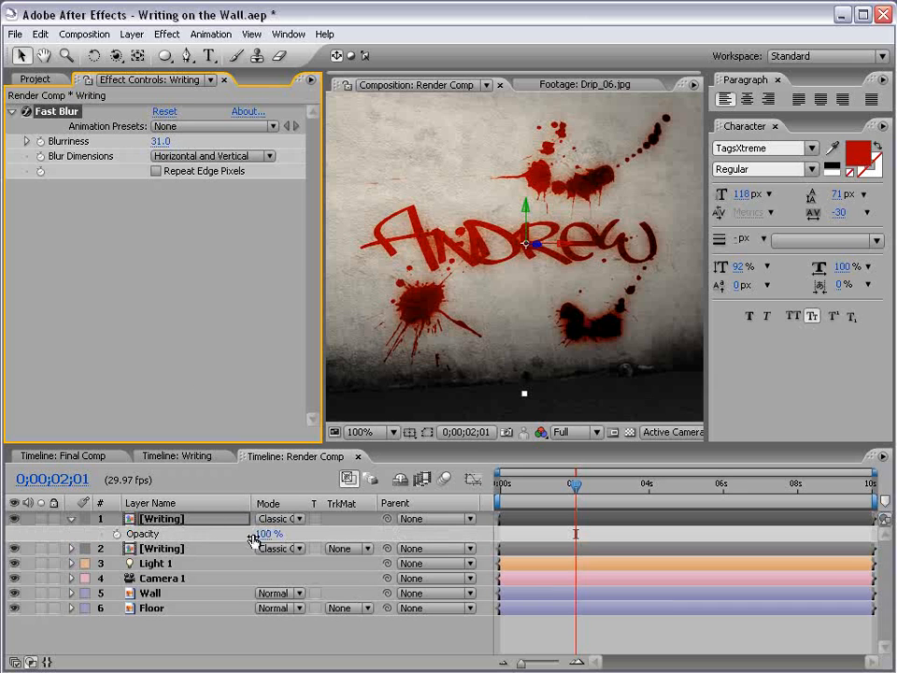
pyautogui.moveTo(266, 534); pyautogui.dragTo(227, 533)
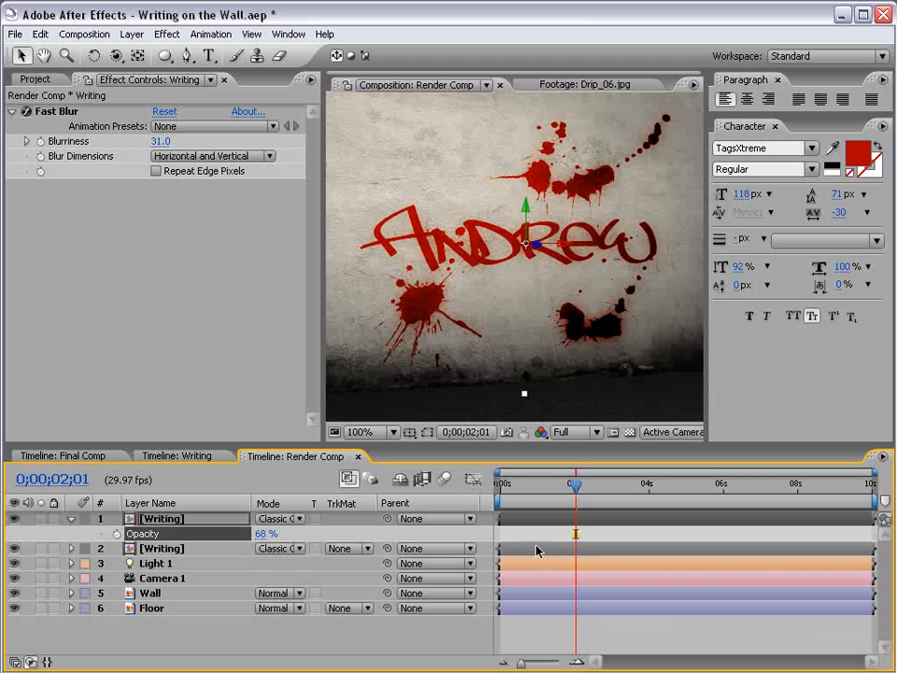
pyautogui.moveTo(160, 141); pyautogui.dragTo(131, 141)
pyautogui.scroll(-1, 517, 332)
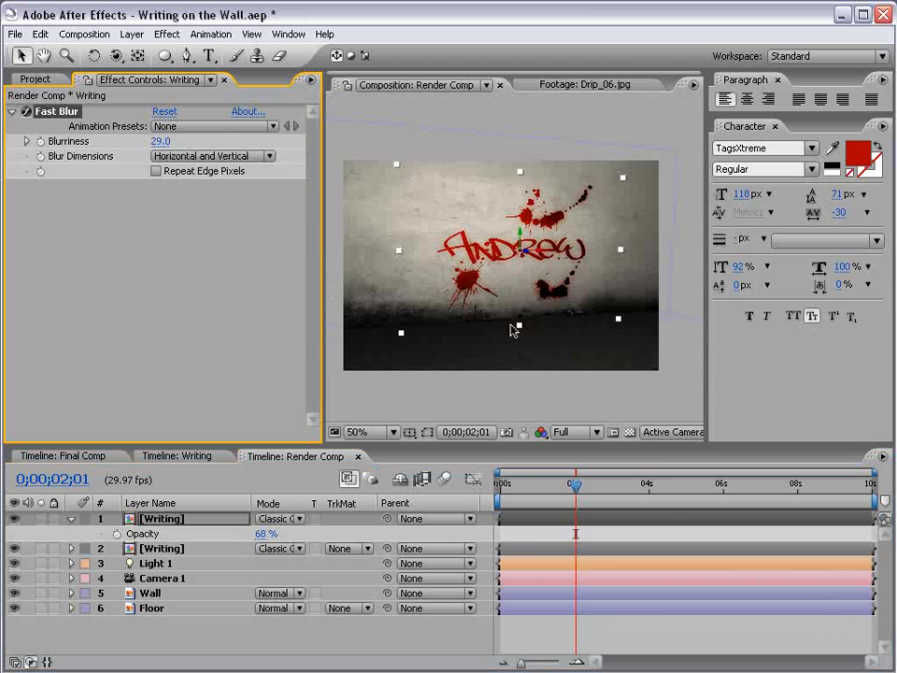
pyautogui.scroll(2, 512, 329)
# Step: Switch to Firefox and look over Movie Essentials and Riot Gear on the Video Copilot products page
pyautogui.press('`')
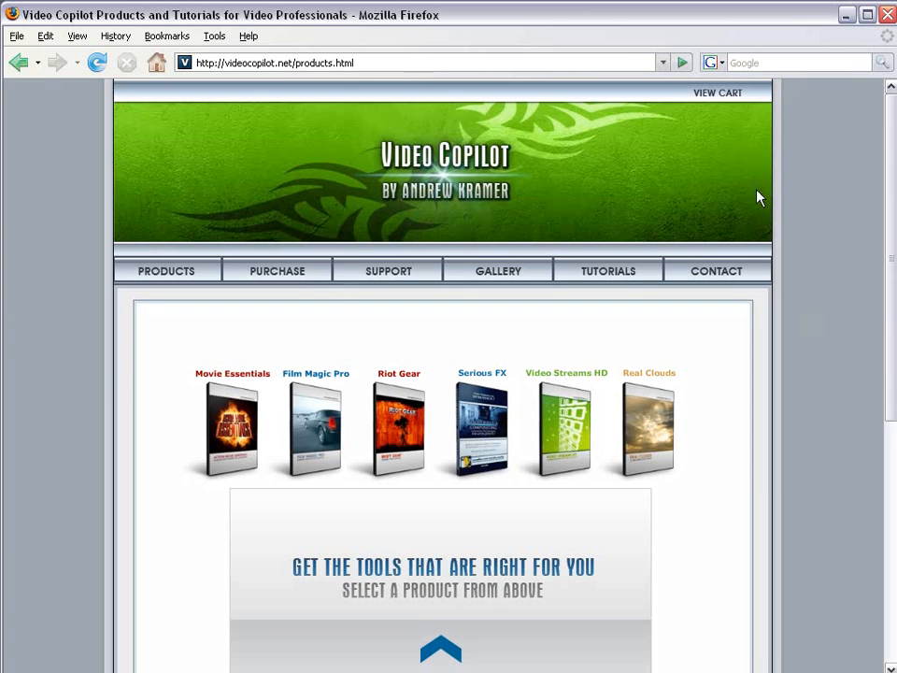
pyautogui.moveTo(226, 411)
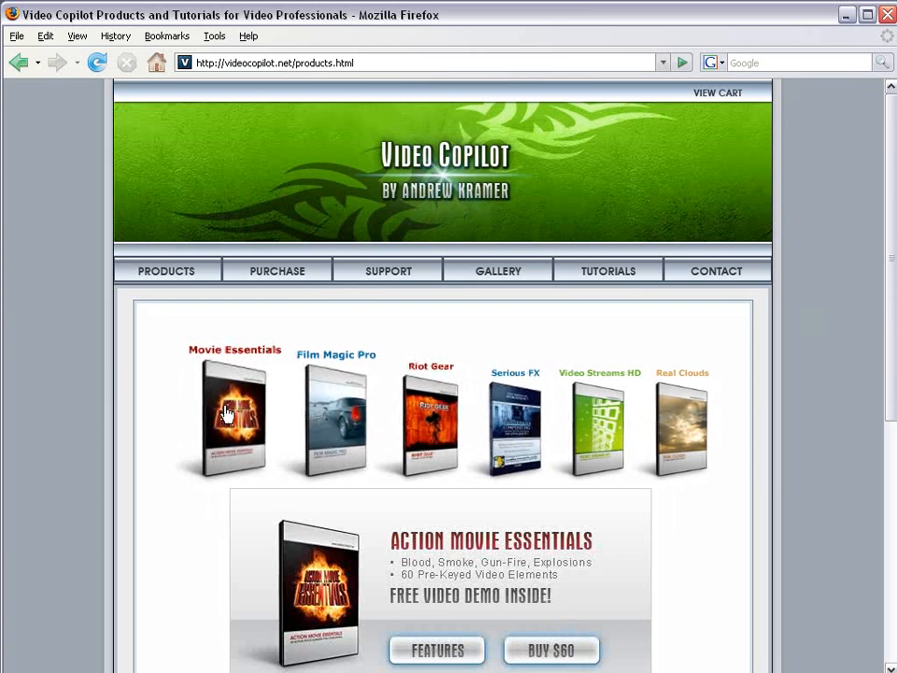
pyautogui.moveTo(380, 423)
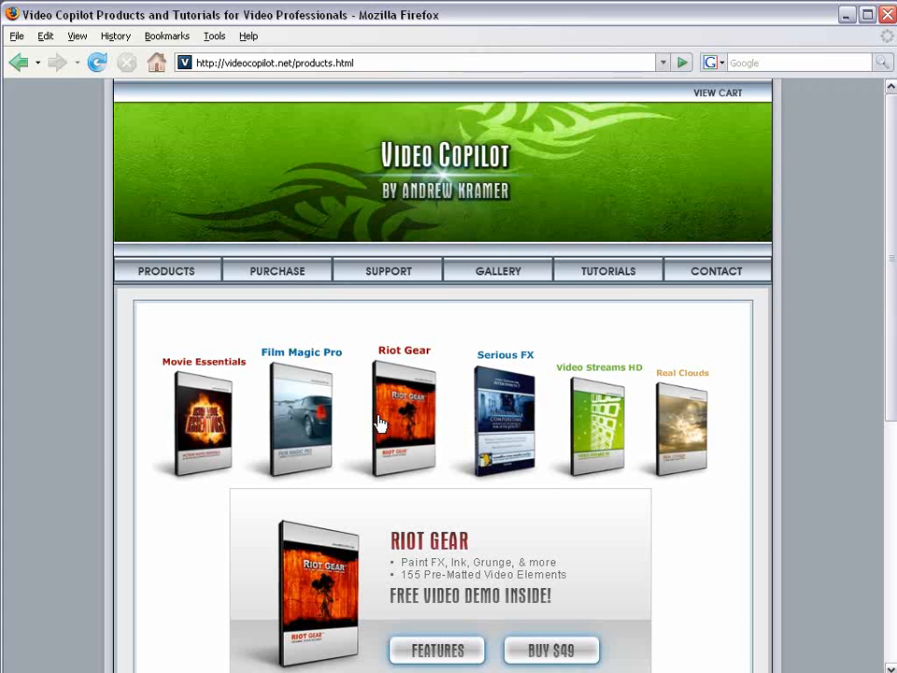